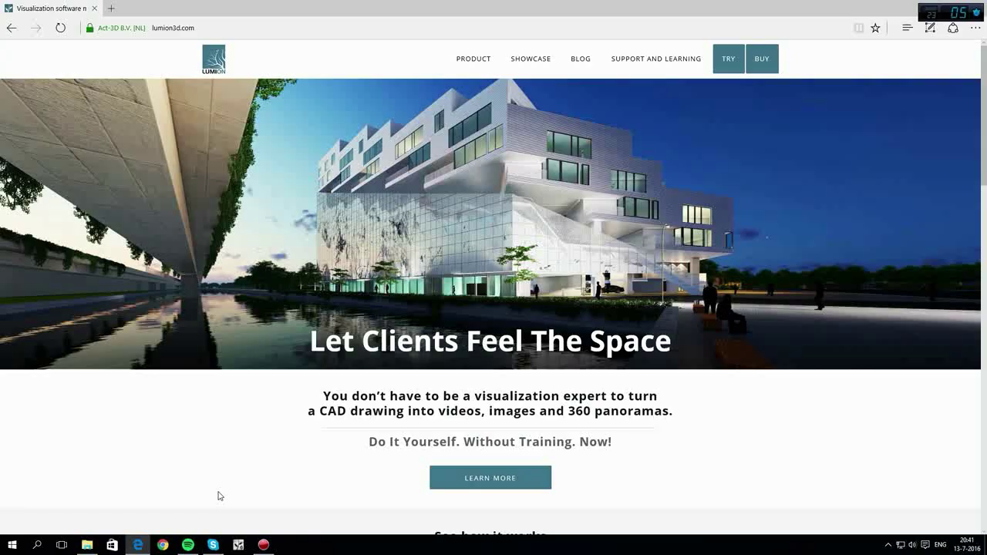
Switch to Lumion, review the computer's benchmark results and the Lumion performance web page, and return to the start screen
click(239, 545)
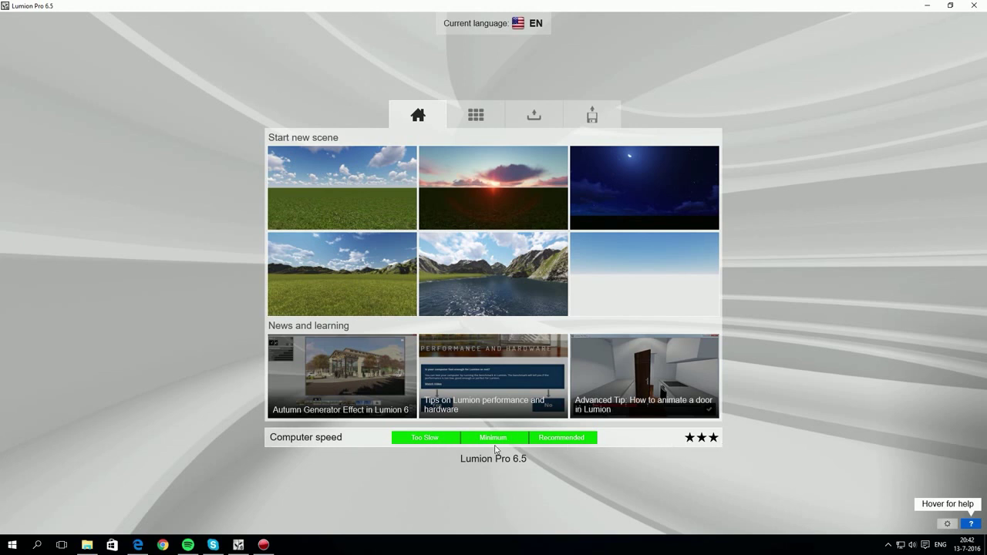
click(367, 444)
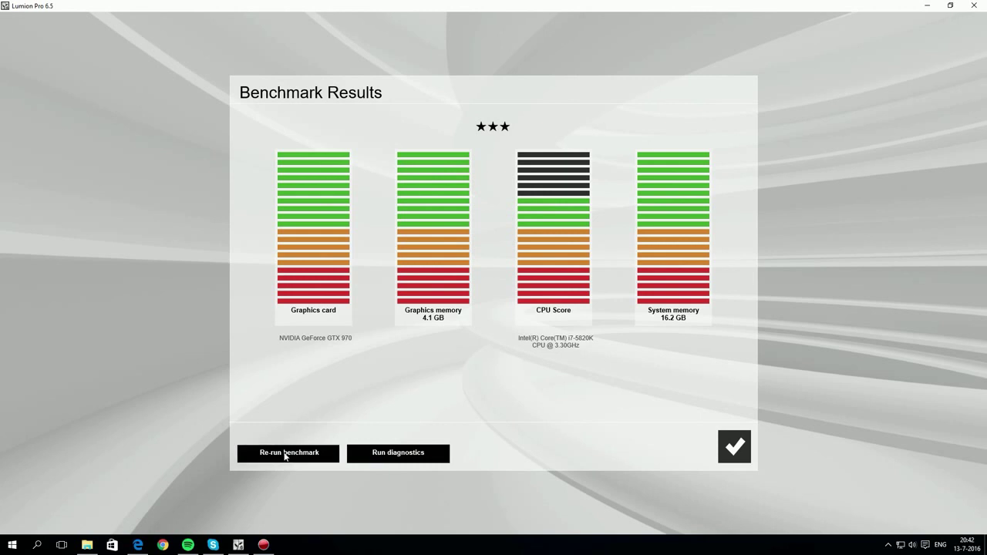
click(733, 455)
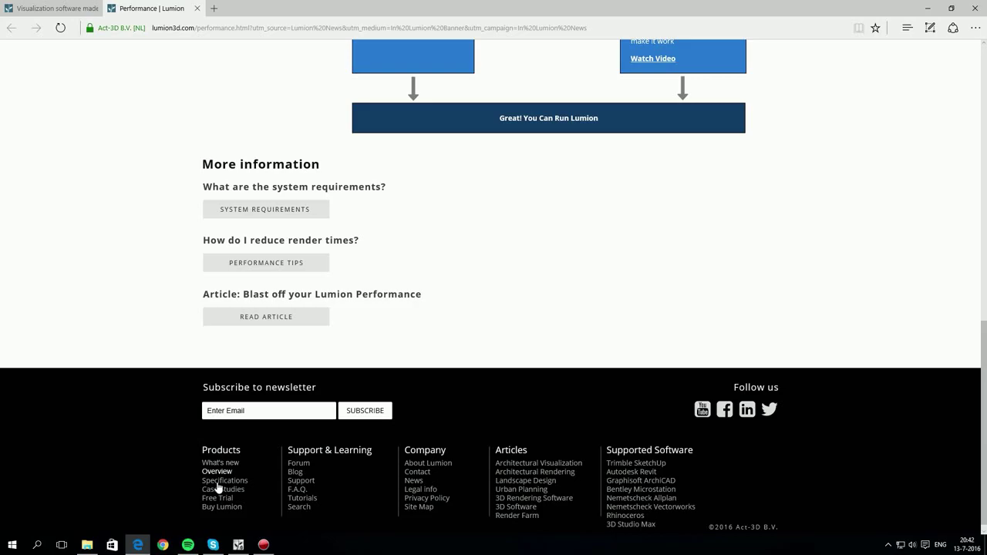
click(239, 544)
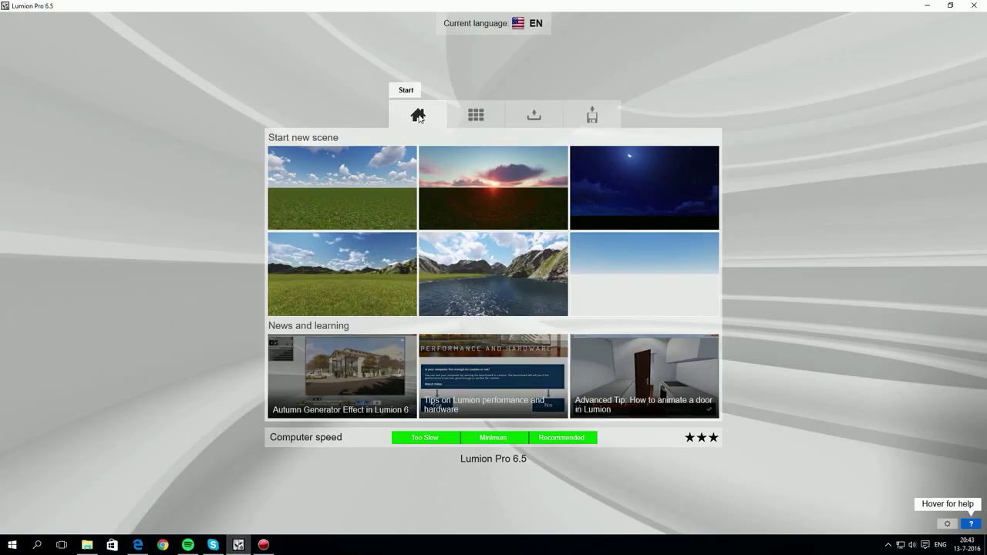
Look through the example scenes and the two scene loading options, and return to the new scene templates
click(474, 120)
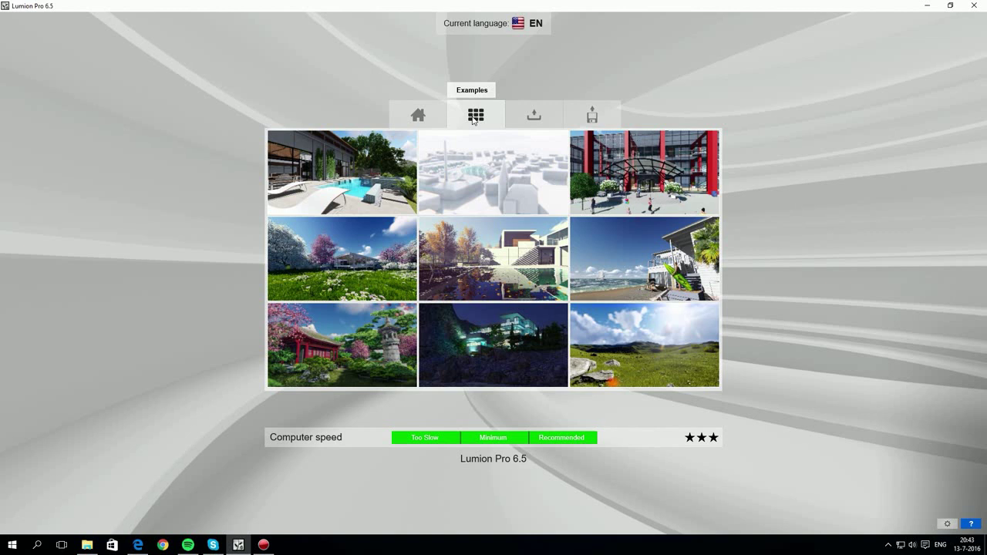
click(536, 118)
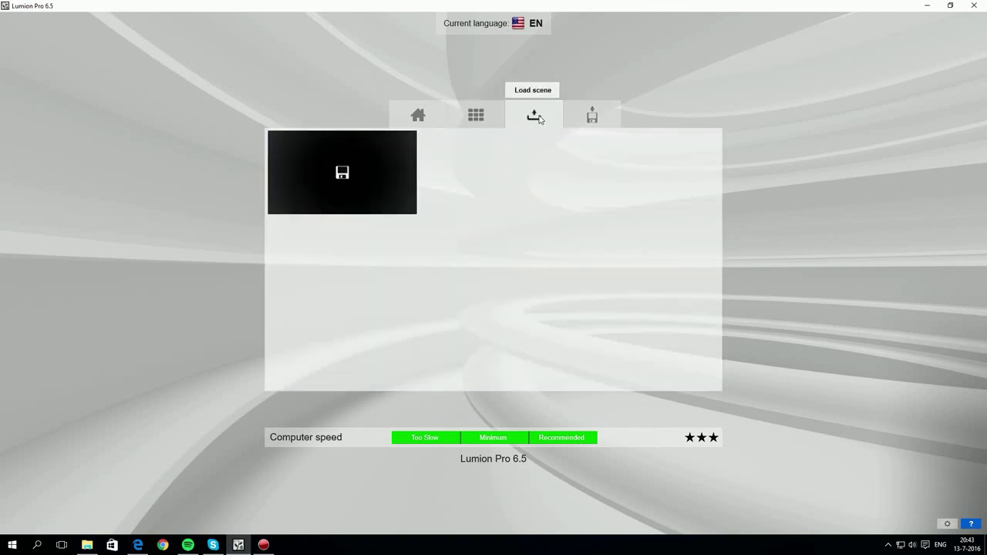
click(593, 118)
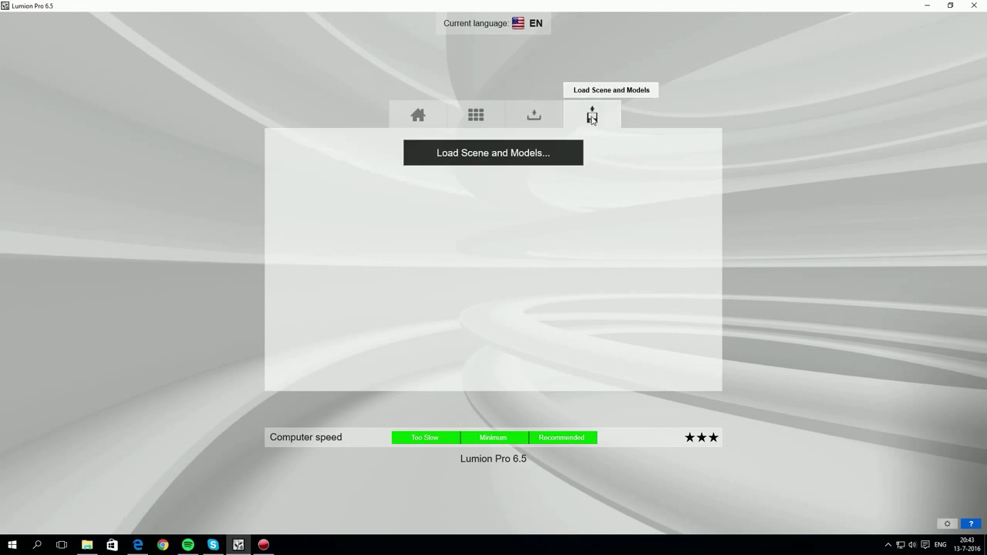
click(418, 116)
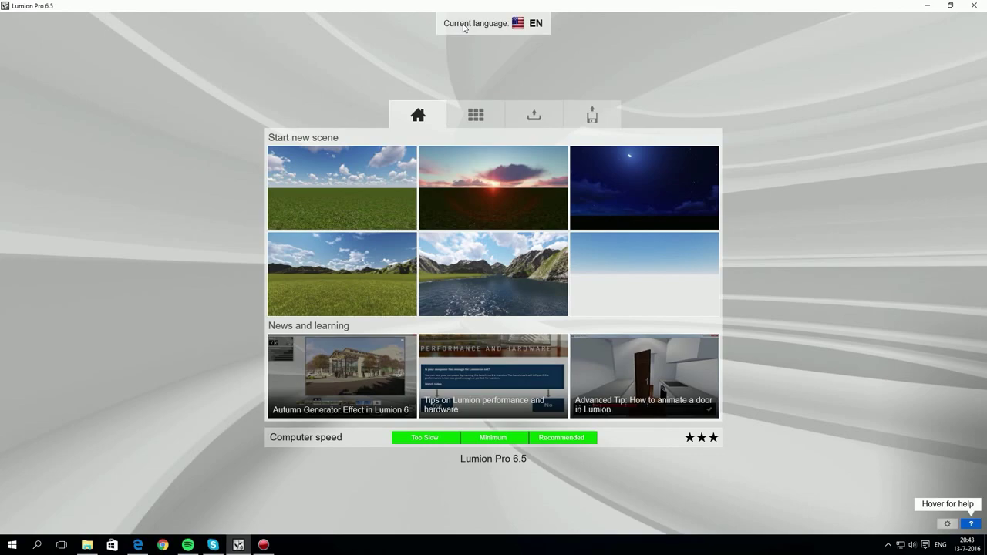
Check the language option and start a new scene from the flat daytime grassland template
click(494, 23)
click(340, 173)
click(335, 200)
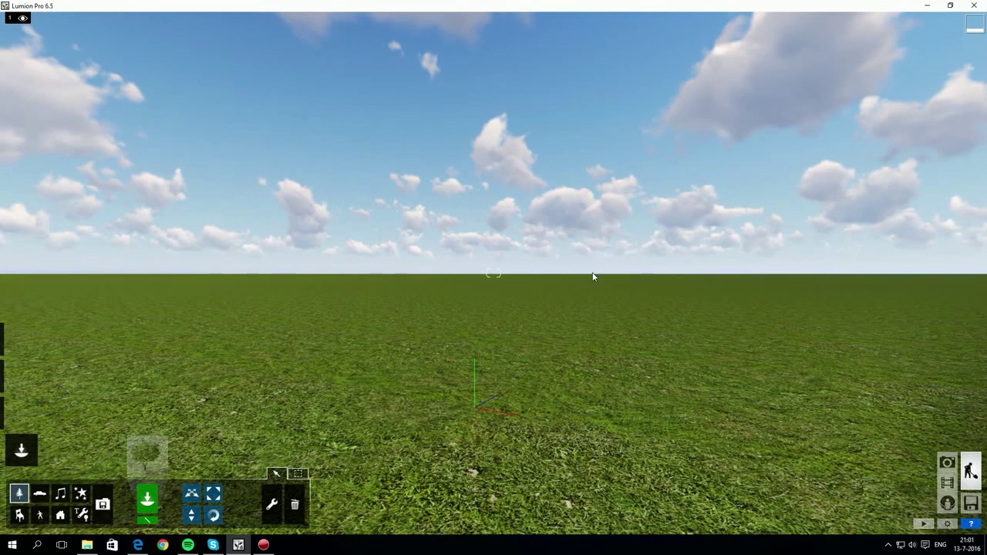
View the help overlay of the build interface and review the program settings for quality, resolution and measures
click(971, 524)
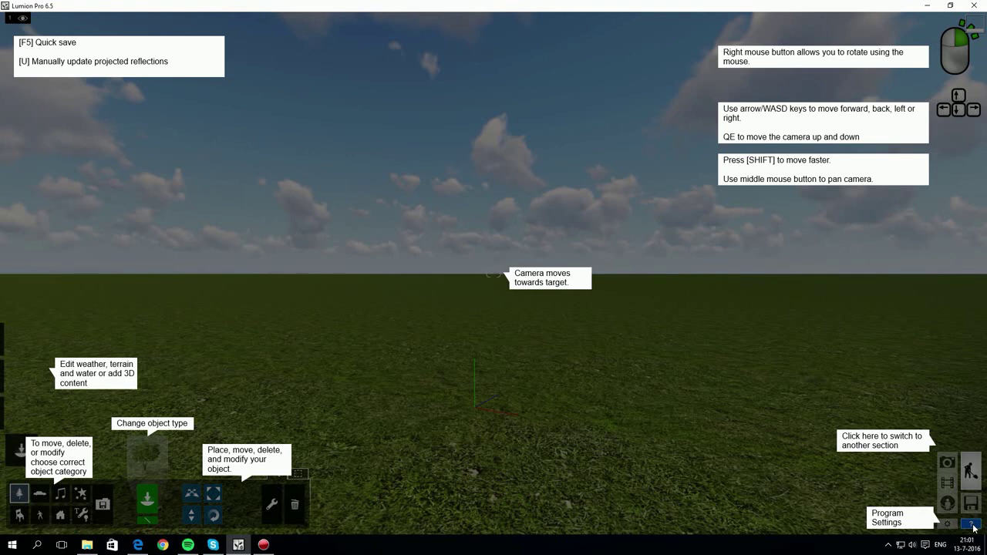
click(973, 525)
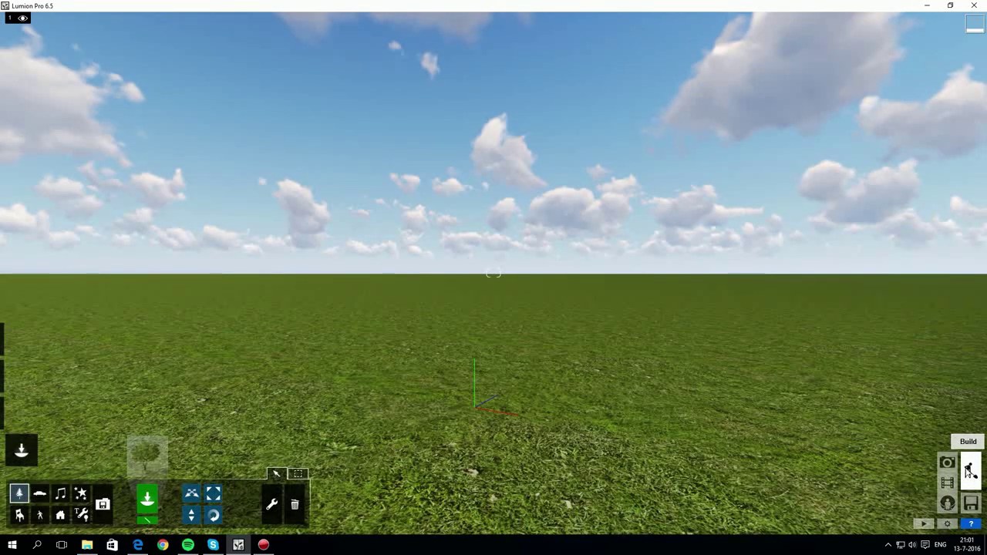
click(948, 524)
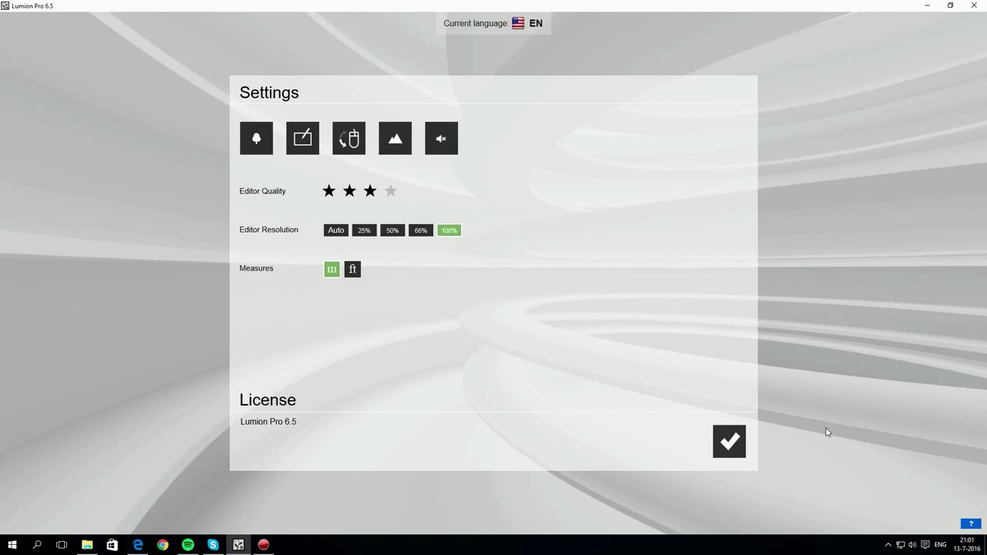
click(727, 443)
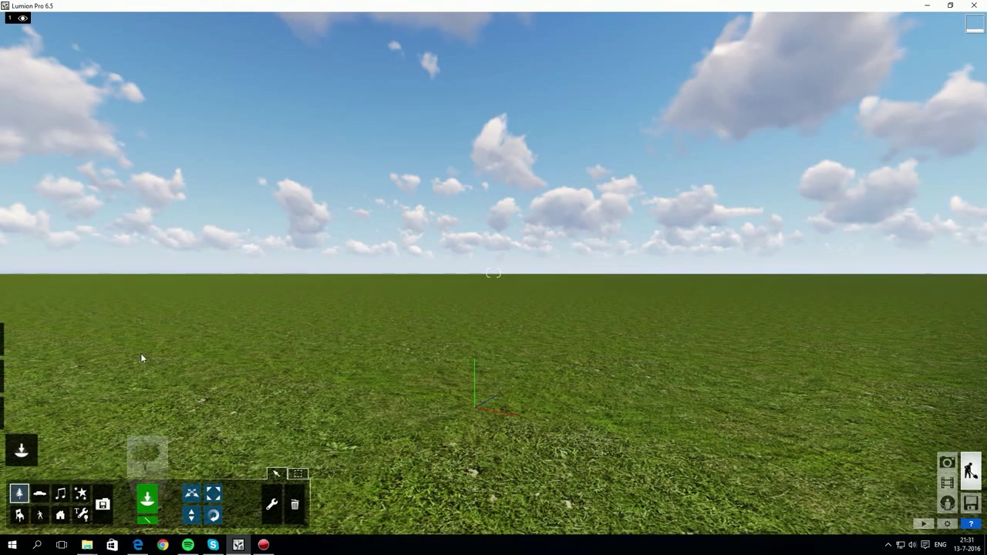
Import ModernHouse_Overview_V1.FBX without animations as ModernHouse_Overview_V1 and place the house on the grass
mouse_move(13, 340)
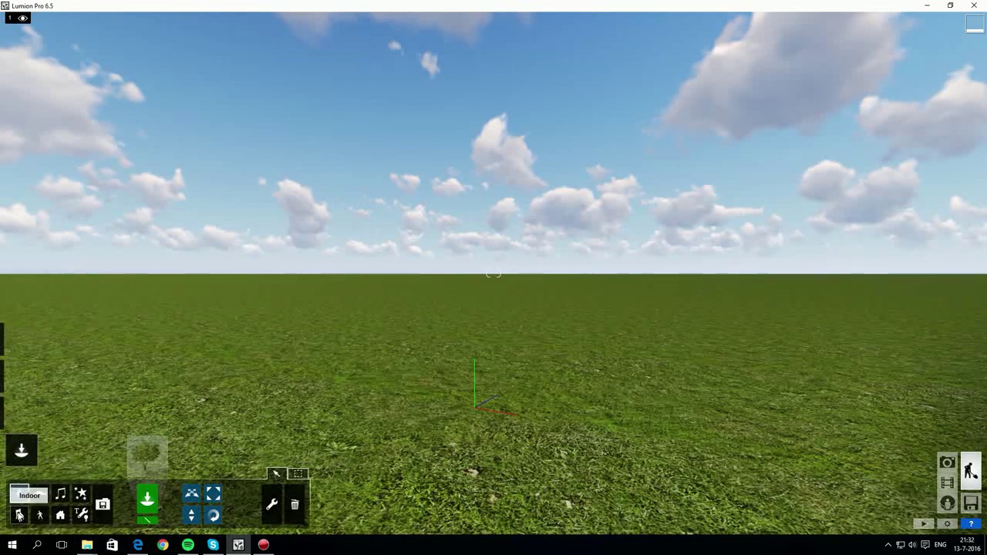
click(103, 505)
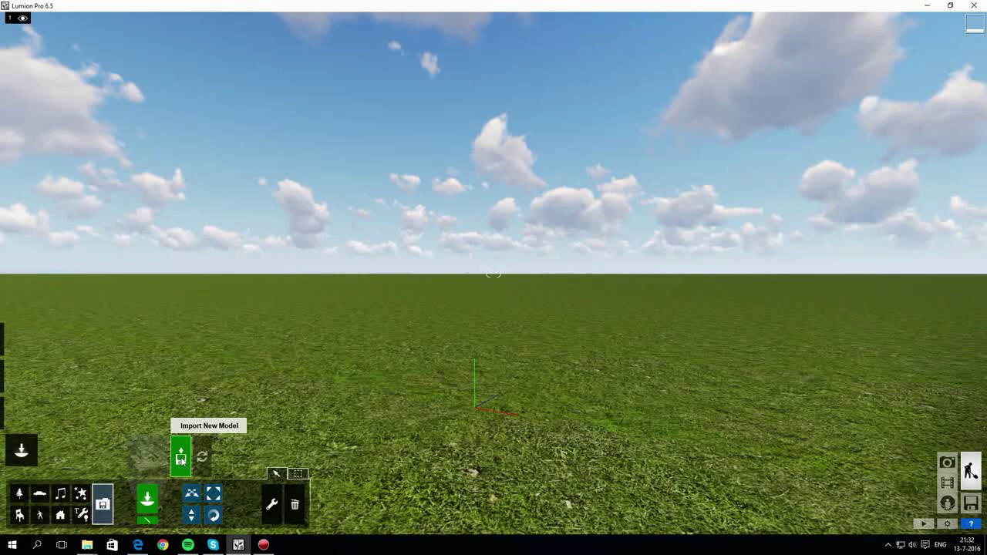
click(181, 459)
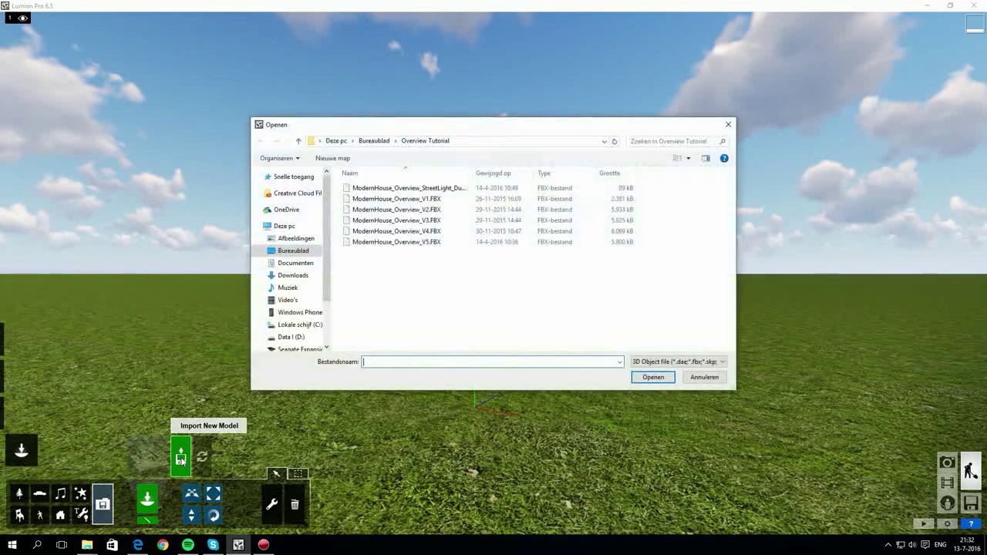
click(421, 199)
click(653, 377)
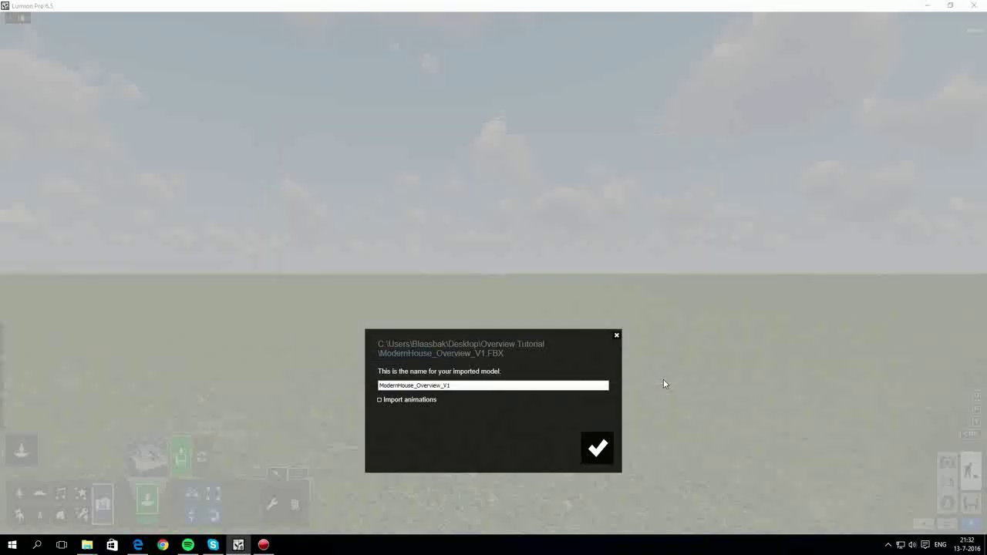
click(596, 449)
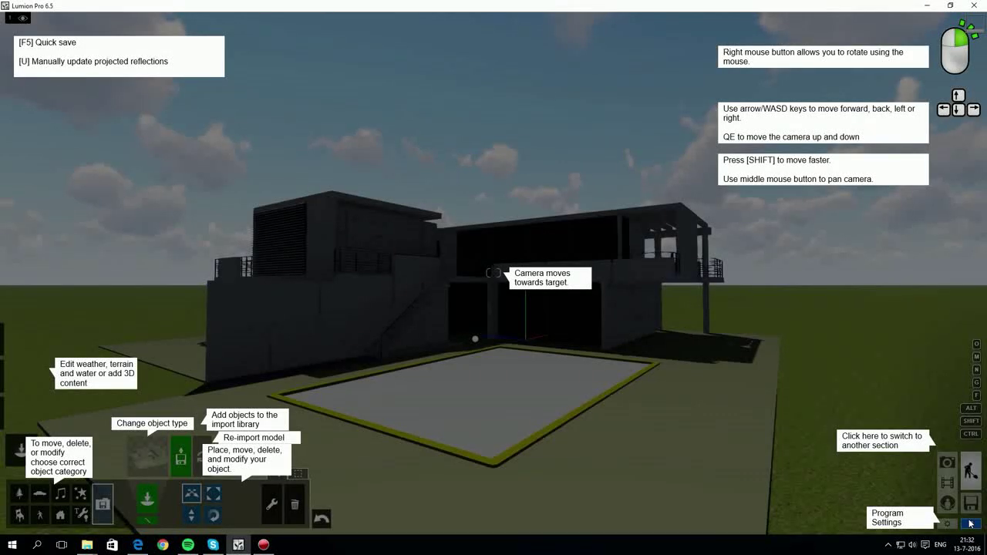
Examine the imported house by moving the camera sideways, forward, back, up and down and by looking around
key(a)
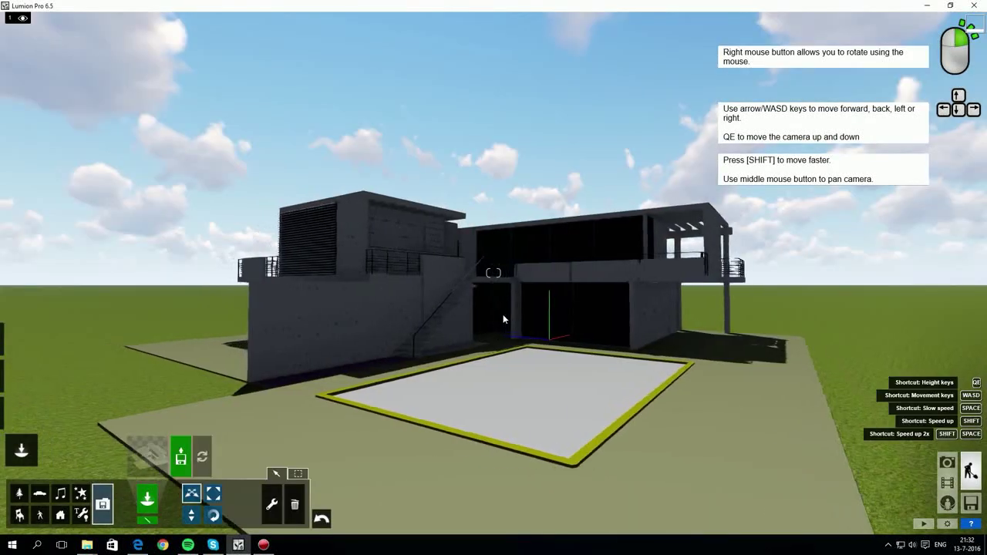
key(d)
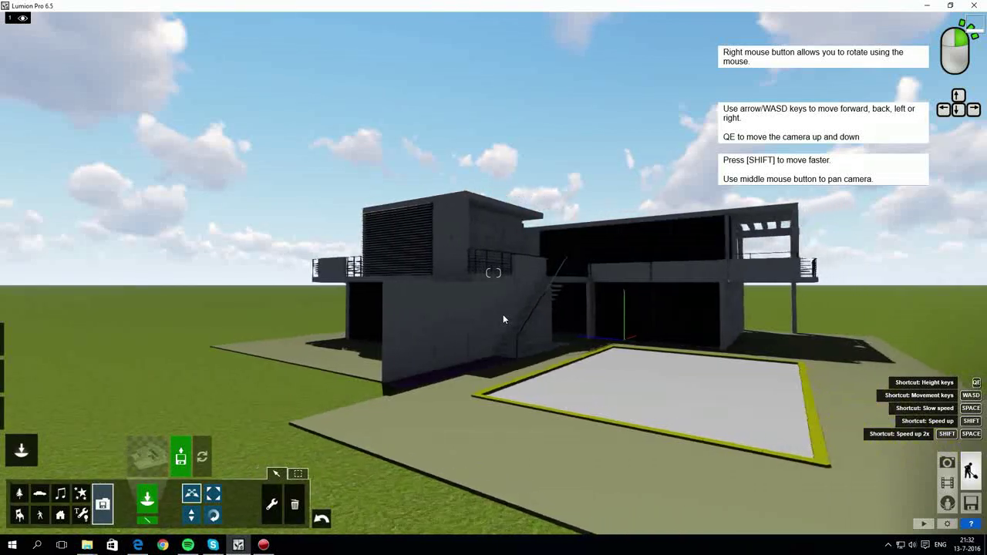
key(d)
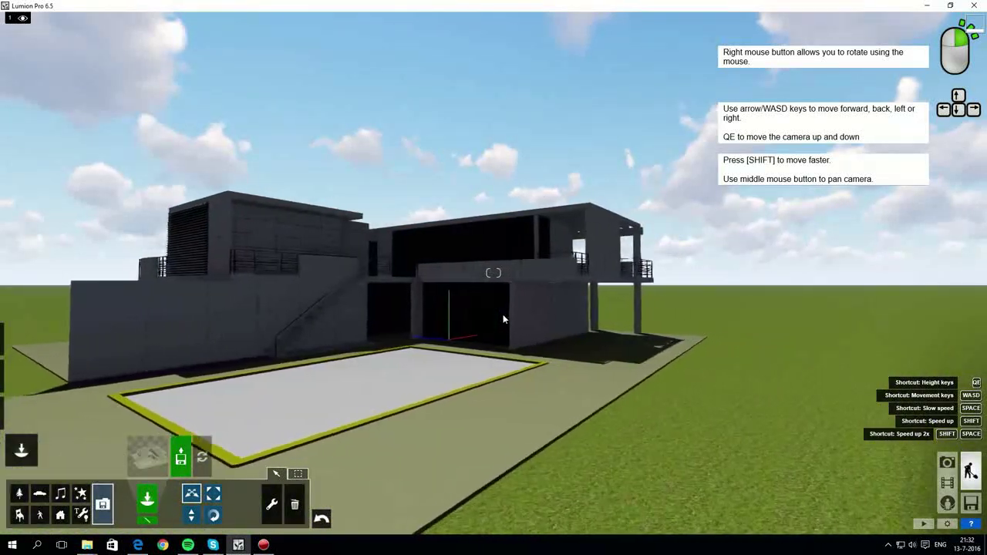
key(a)
key(w)
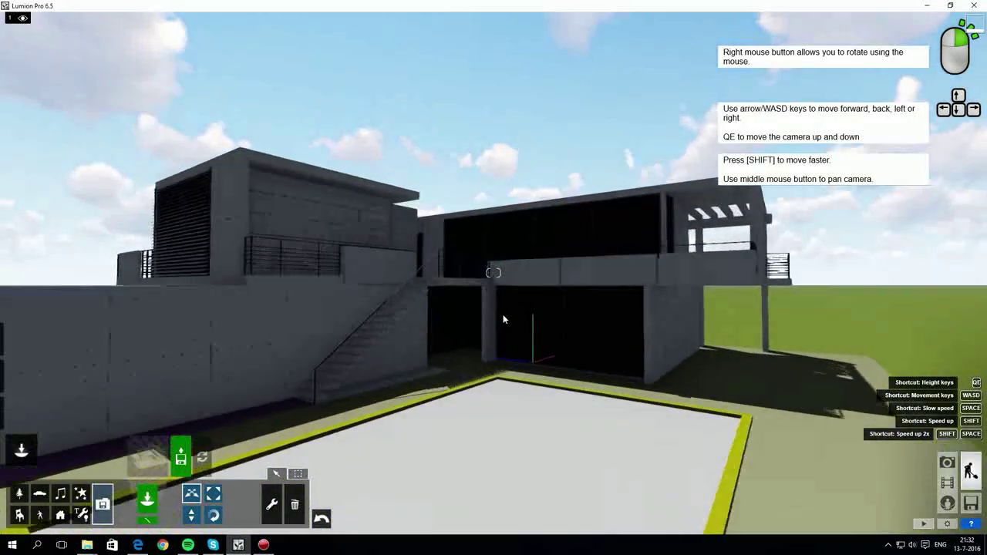
key(s)
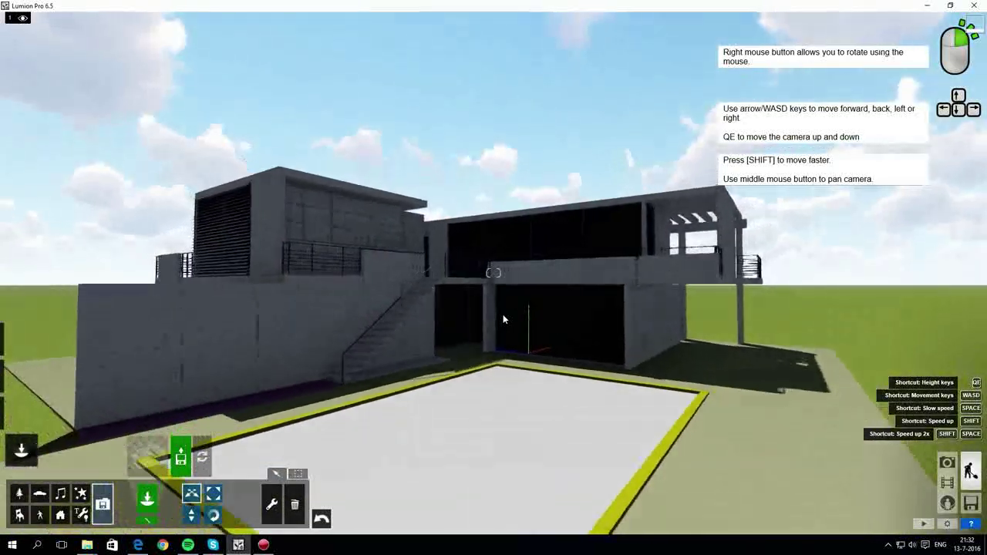
key(q)
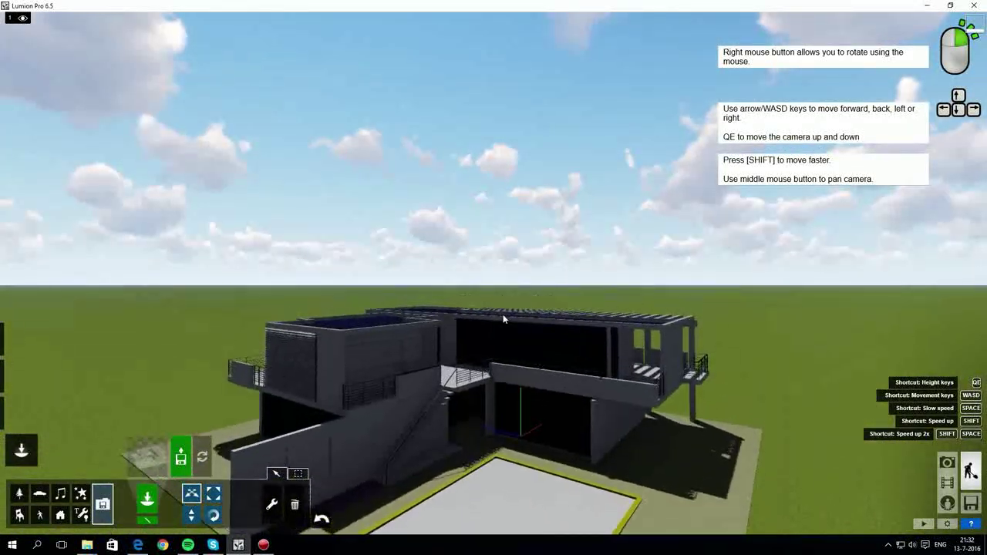
key(e)
key(q)
right_drag(520, 317, 427, 337)
right_drag(494, 272, 532, 293)
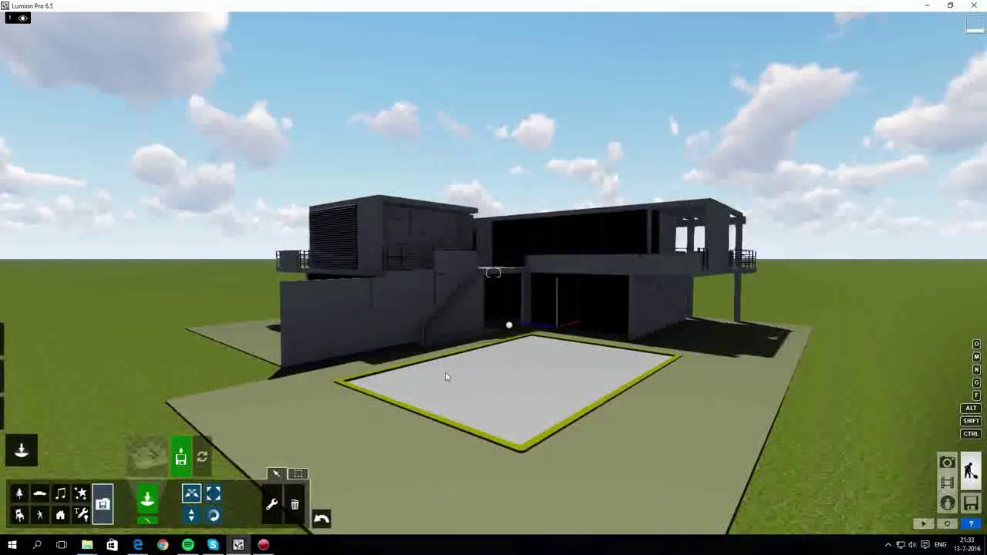
Reposition the house model freehand so it sits slightly above the ground, and rotate its heading
drag(509, 325, 533, 324)
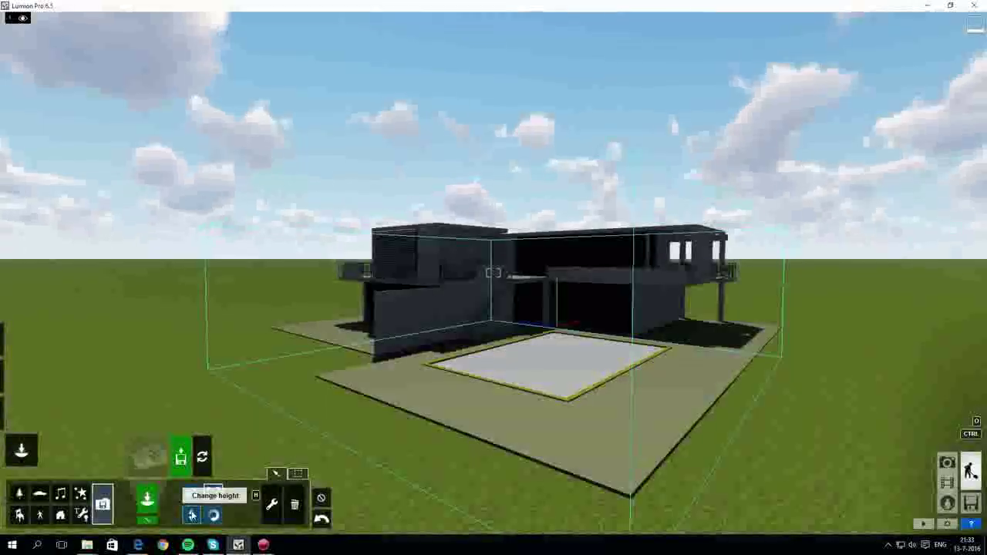
click(192, 516)
drag(535, 328, 533, 192)
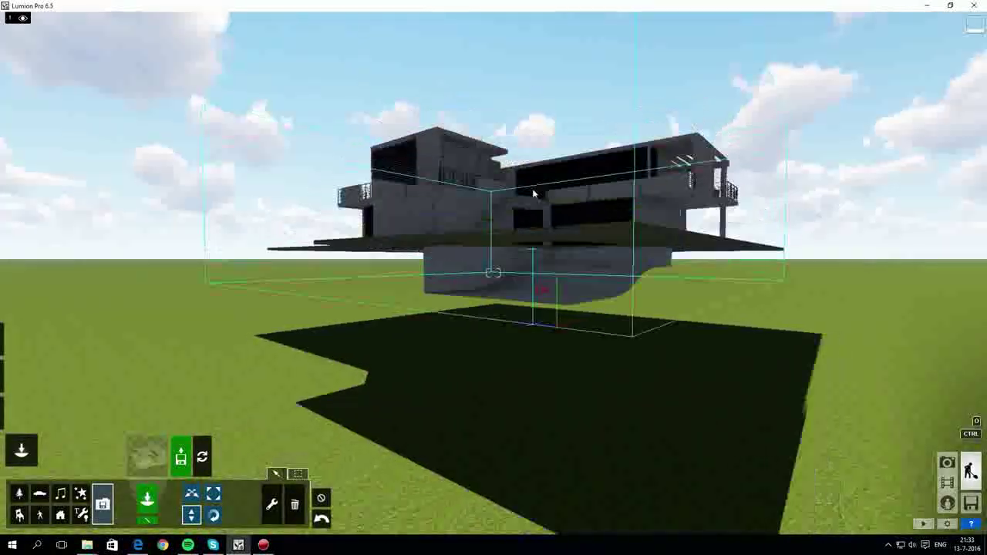
drag(533, 192, 694, 324)
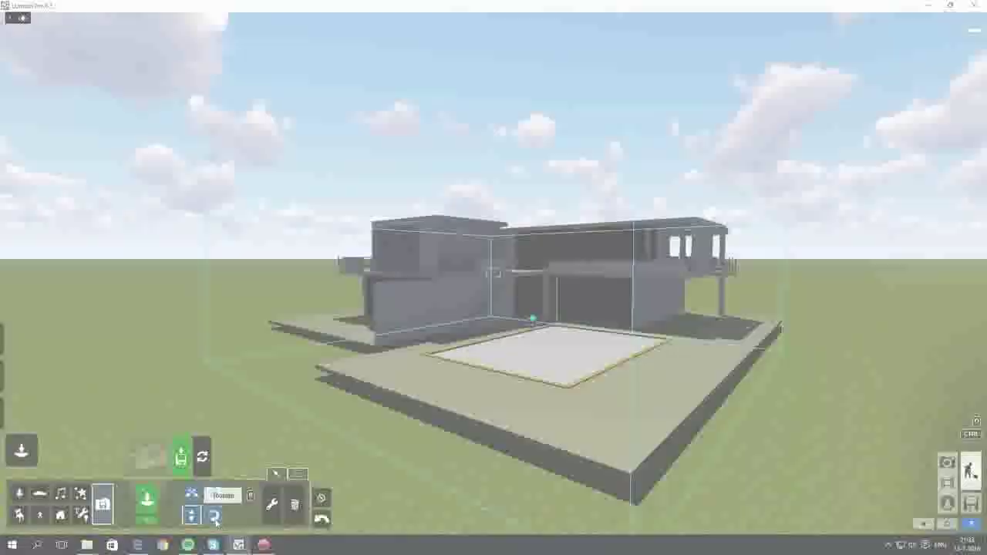
click(213, 515)
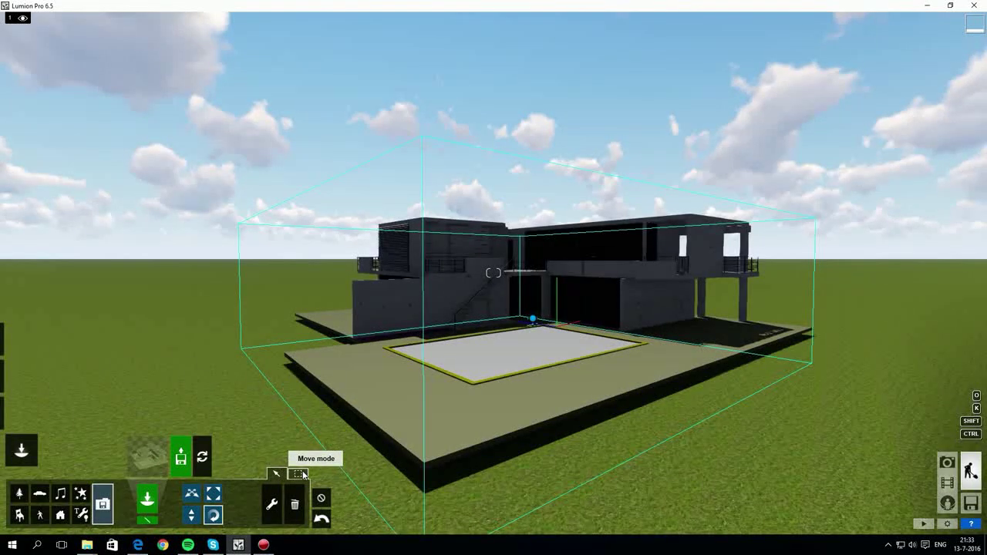
Set the selected house model's three position coordinates to 0, 0 and 0
click(300, 473)
click(270, 504)
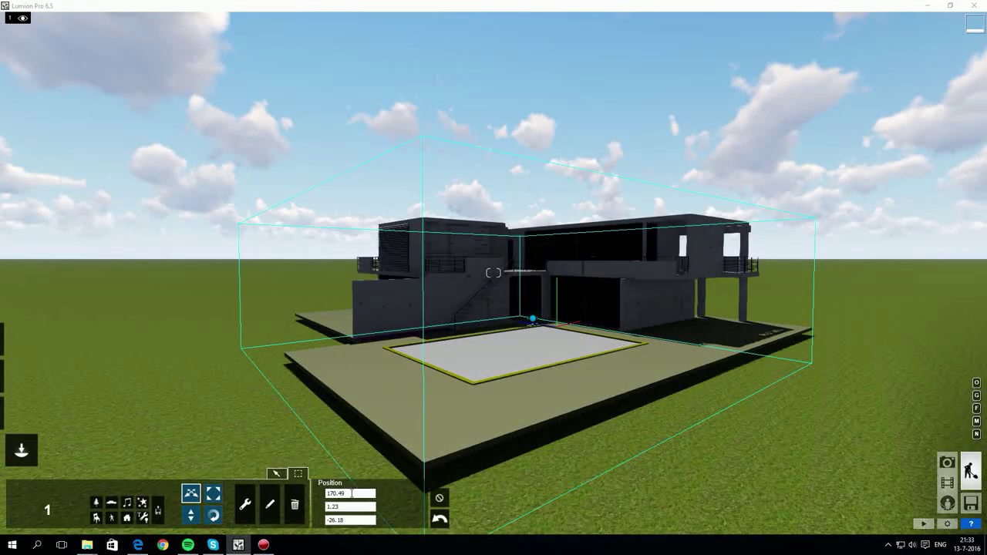
click(352, 494)
text(0)
click(344, 506)
text(0)
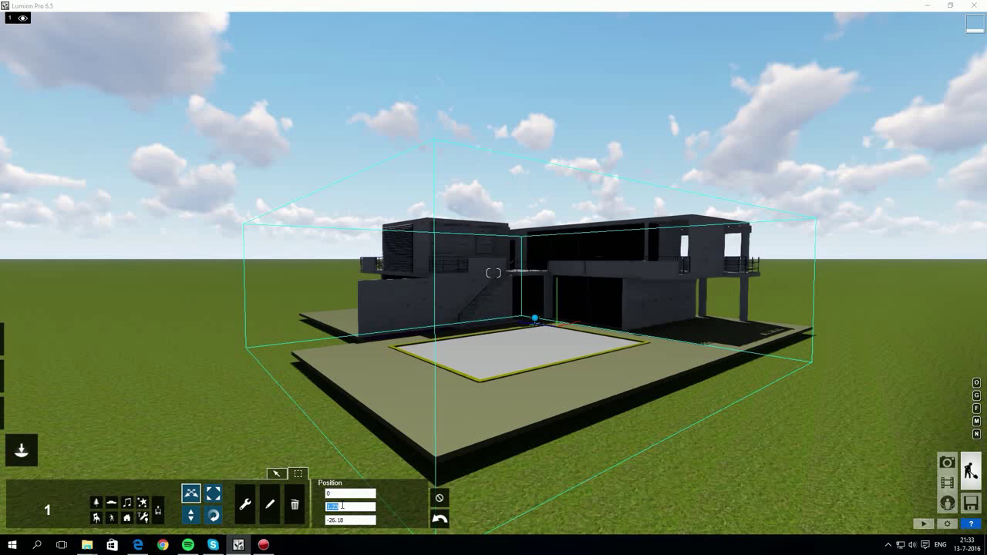
click(352, 521)
text(0)
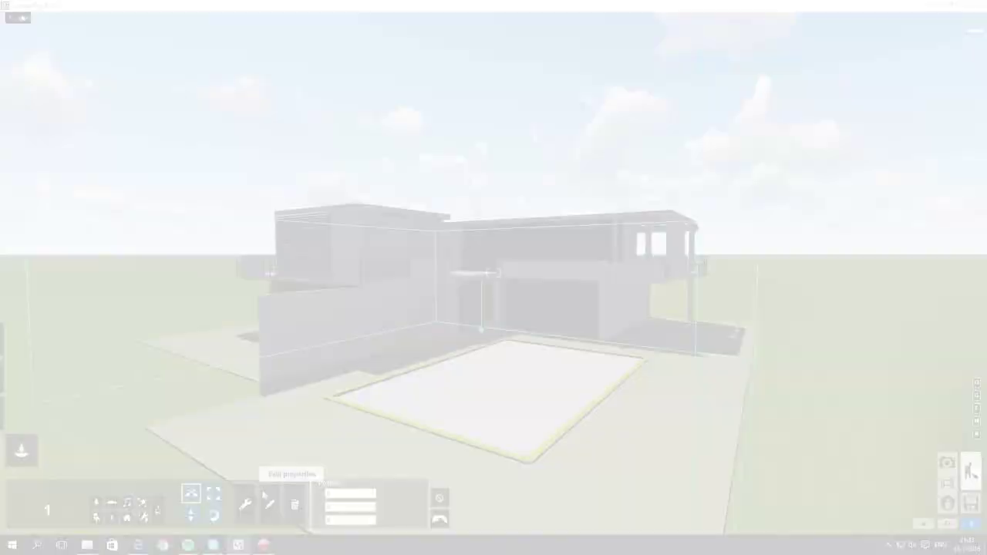
Shrink the house model to a tiny size and scale it back up to size 1
click(213, 493)
drag(348, 495, 352, 498)
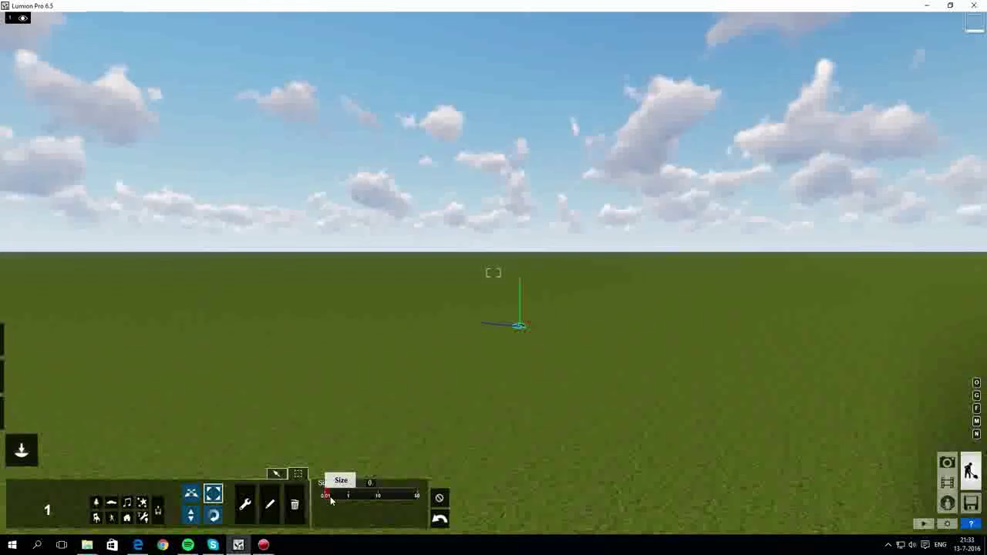
drag(332, 494, 339, 496)
drag(339, 497, 342, 498)
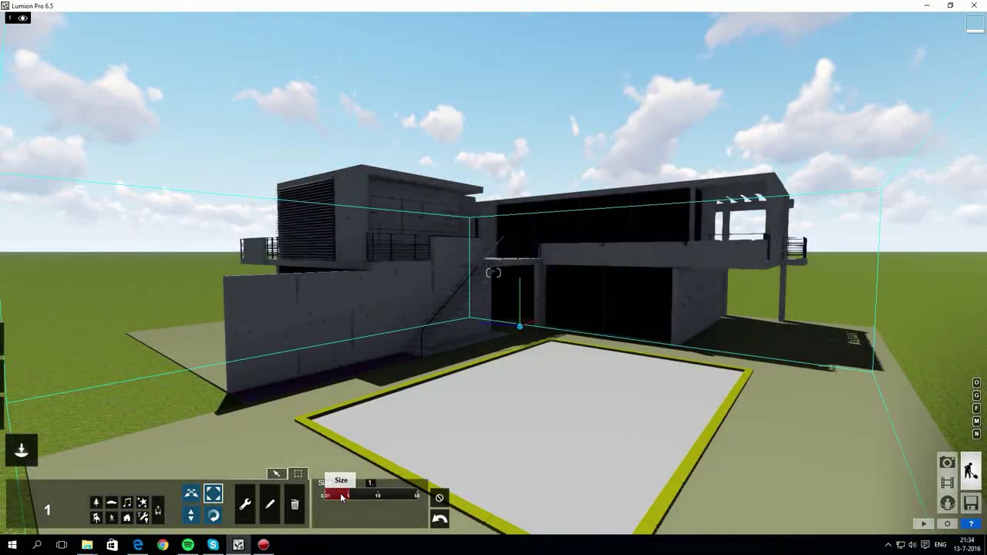
Try out rotating the selected house model by its heading, pitch and bank angles
click(213, 515)
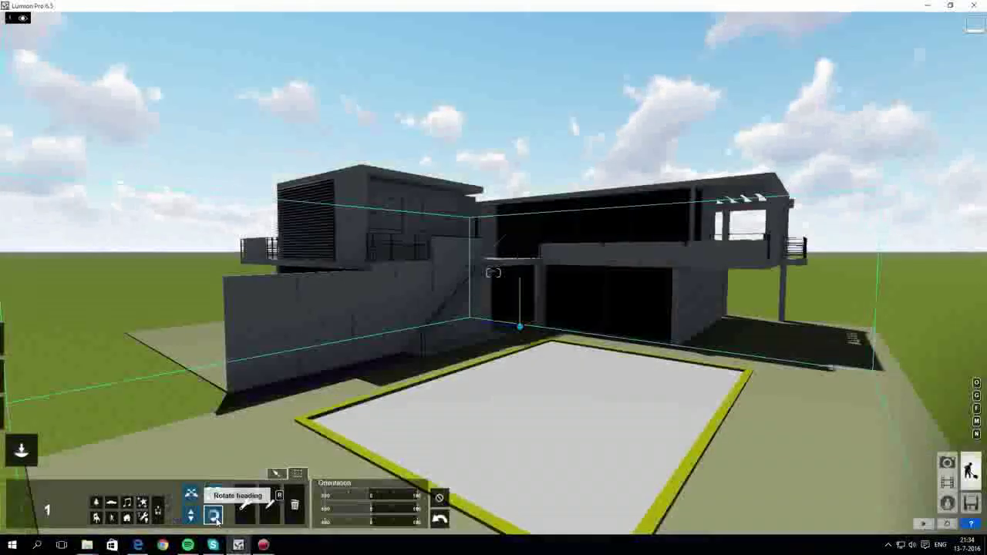
drag(328, 496, 334, 496)
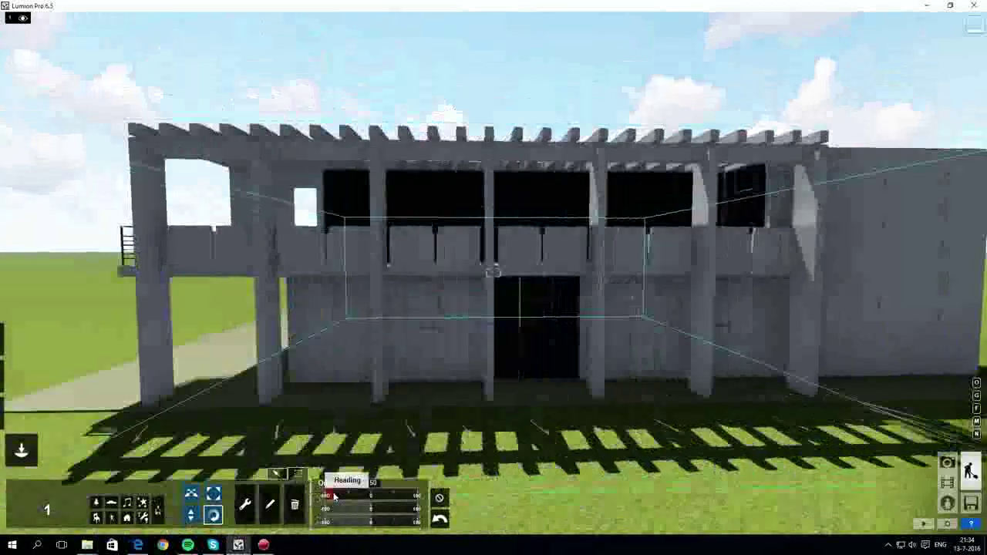
mouse_move(334, 497)
mouse_down()
mouse_move(409, 500)
mouse_move(335, 513)
mouse_move(344, 514)
mouse_up()
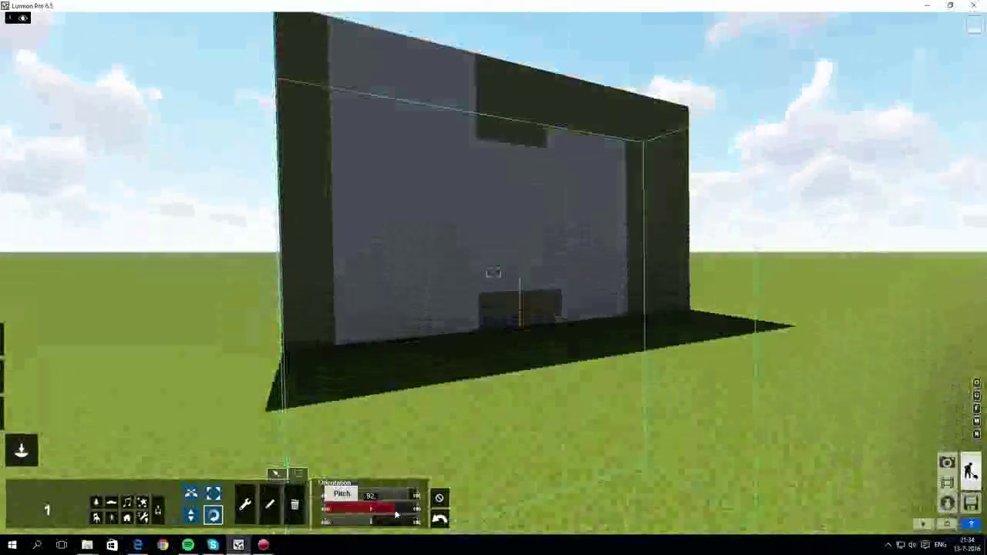
drag(345, 514, 370, 523)
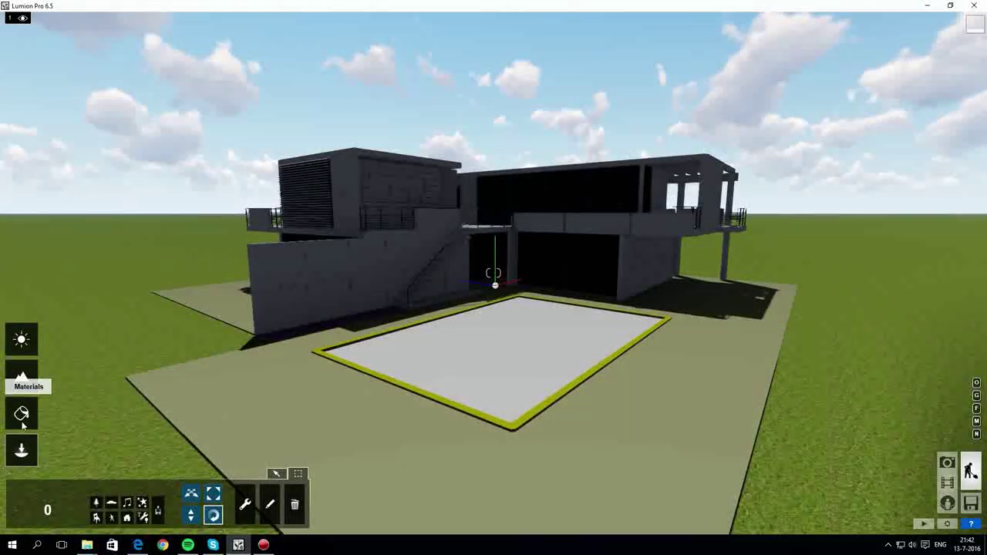
Select the house's Concrete surface in the material editor and browse the Nature, Indoor, Outdoor and Custom material categories
click(22, 413)
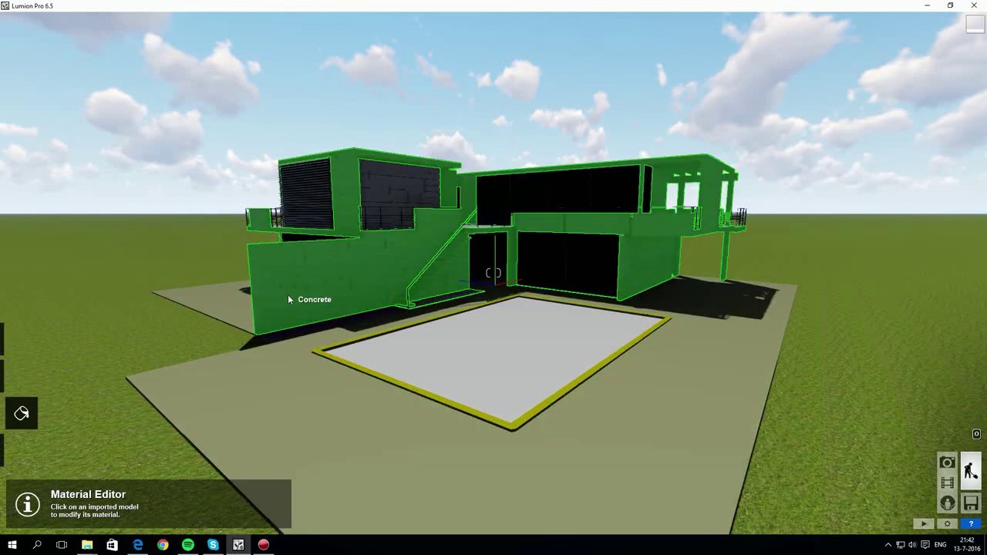
click(289, 297)
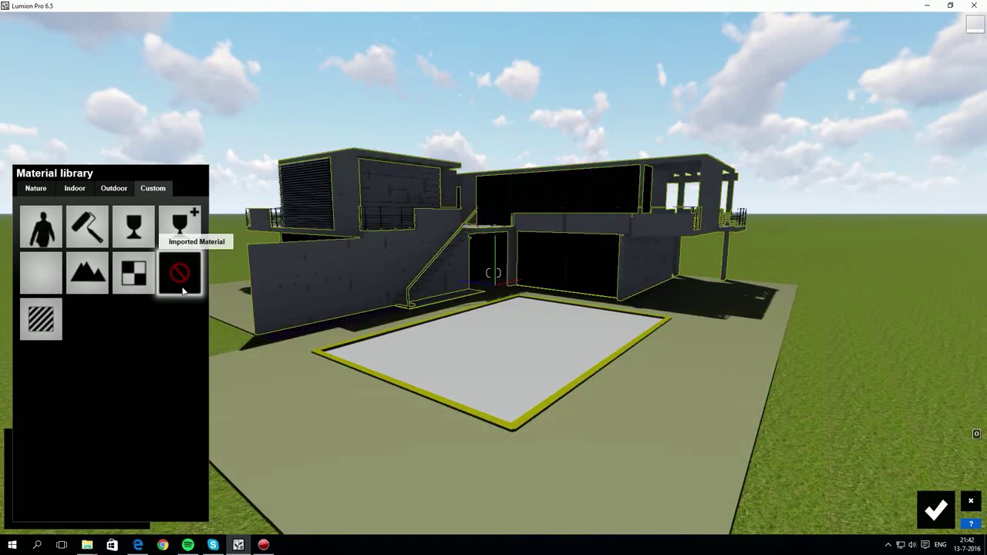
click(34, 189)
click(75, 189)
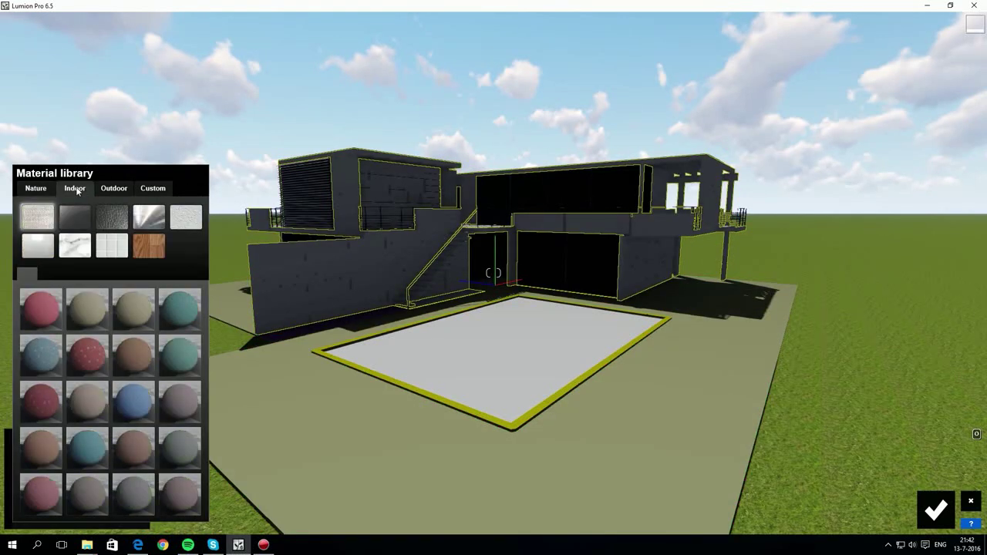
click(114, 188)
click(154, 190)
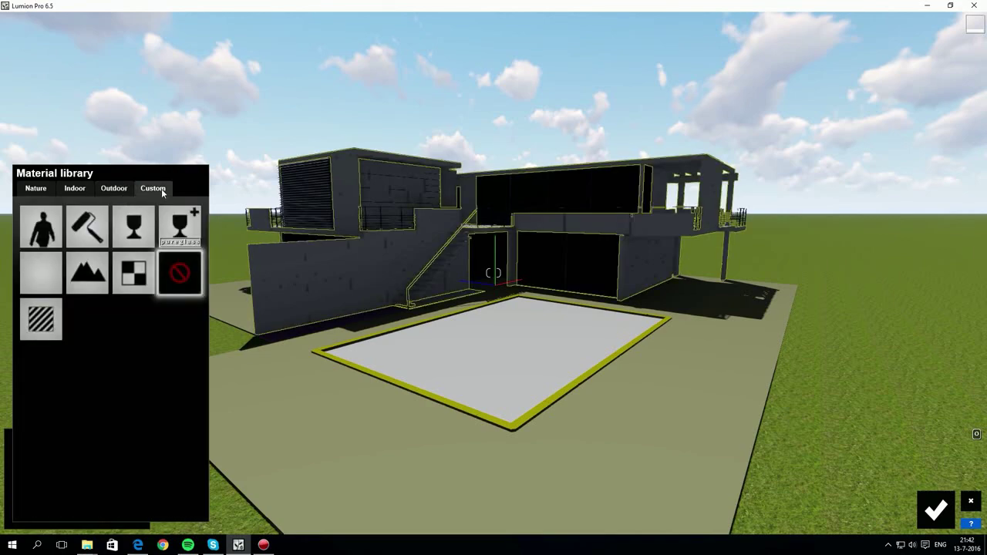
Apply the tan outdoor brick material Bricks_006a_DDDS_1024 to the Concrete surfaces
click(119, 189)
key(w)
right_drag(282, 257, 192, 257)
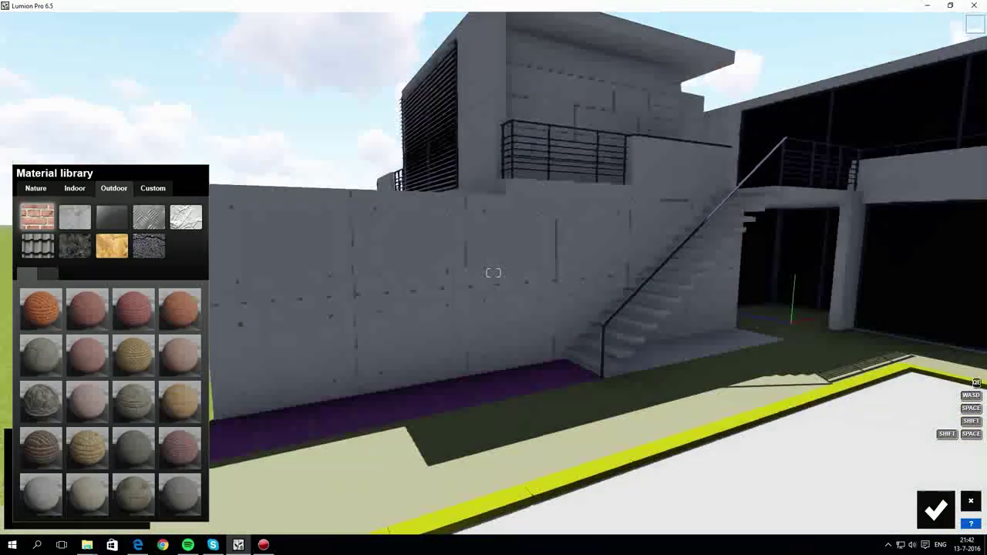
click(153, 188)
click(113, 188)
click(133, 356)
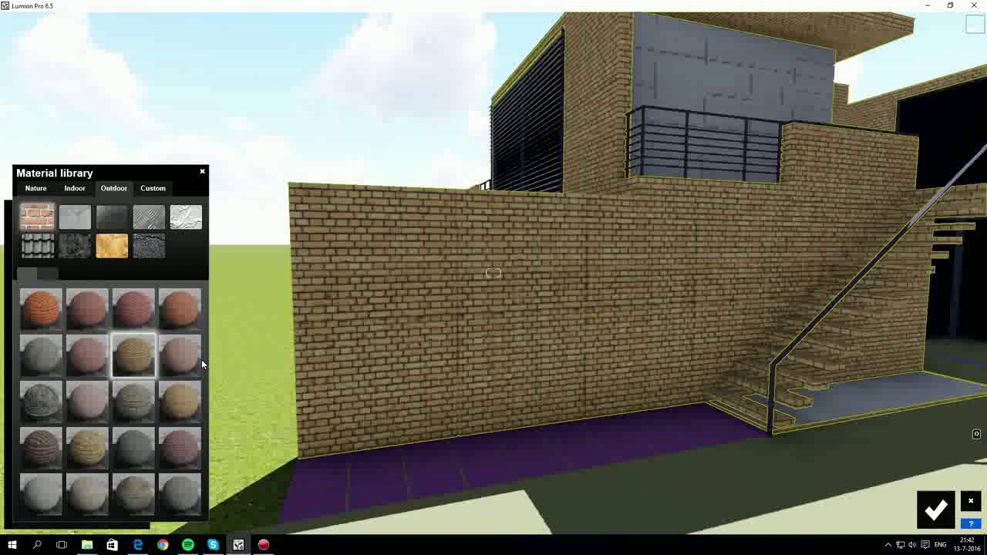
click(139, 359)
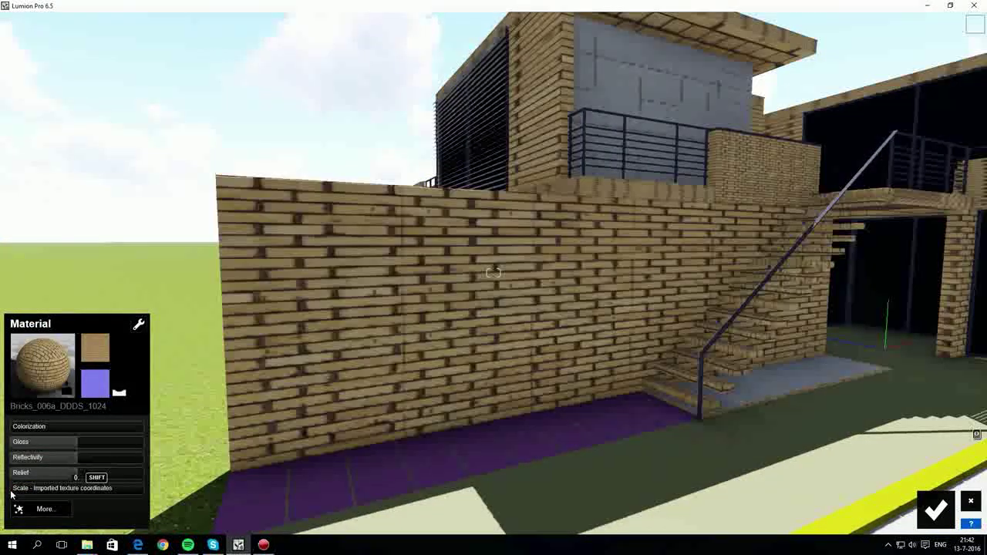
Enlarge the brick texture with the material's scale setting and try out its colorization
mouse_move(10, 491)
mouse_down()
mouse_move(179, 474)
mouse_move(62, 477)
mouse_move(163, 459)
mouse_move(75, 461)
mouse_move(166, 444)
mouse_move(74, 445)
mouse_move(123, 427)
mouse_up()
click(62, 426)
click(187, 451)
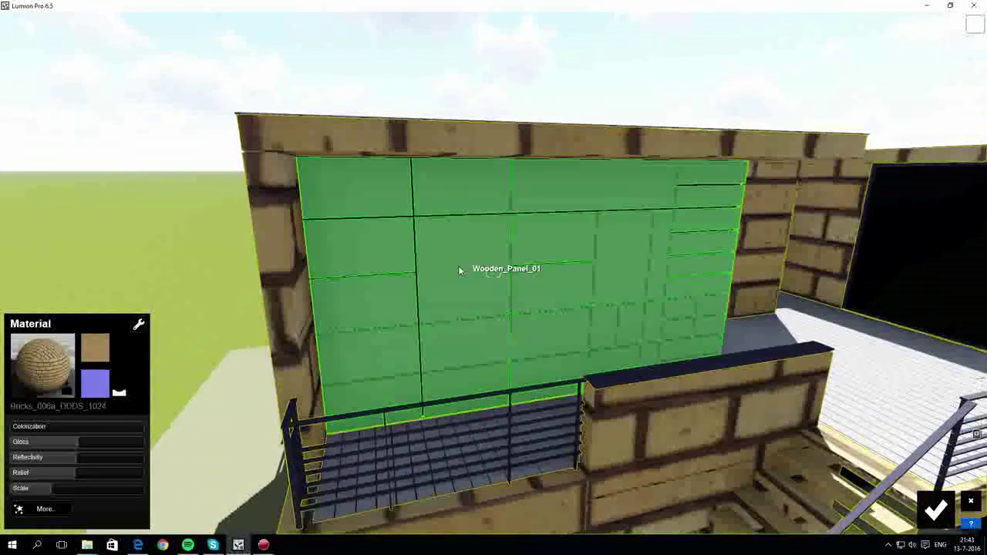
Apply a dark wood from the outdoor wood materials to the Wooden_Panel_01 surface on the upper storey
click(459, 270)
click(114, 188)
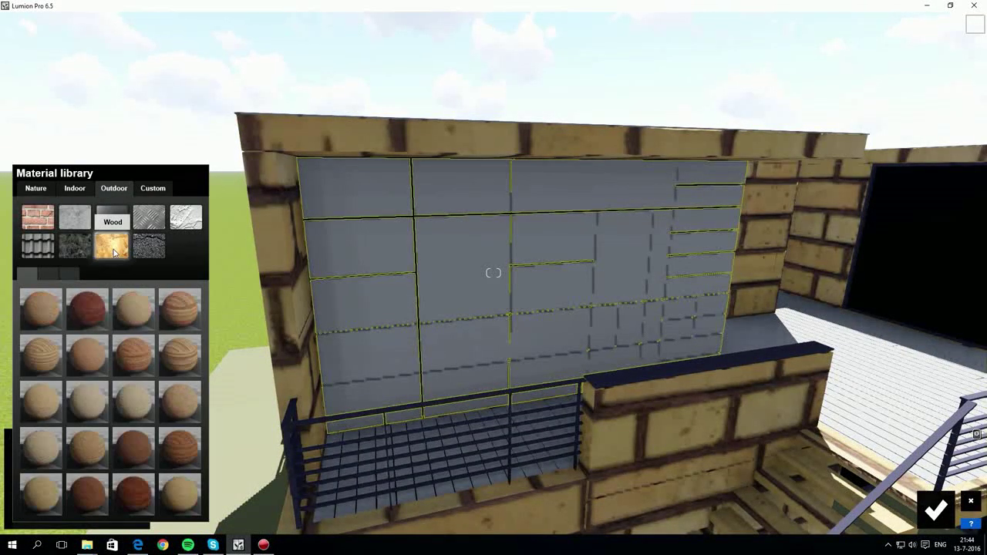
click(81, 462)
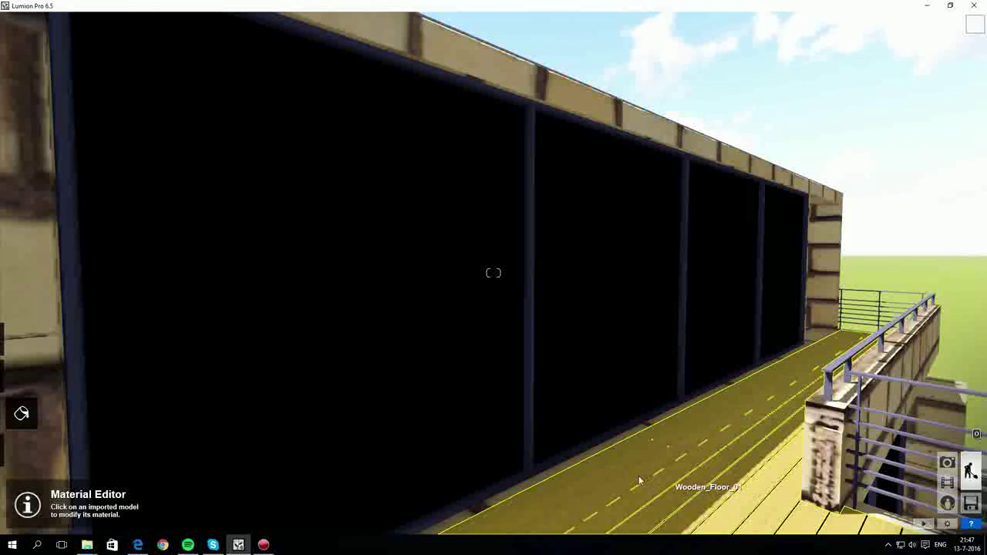
Select the upper-storey Glass surface and try outdoor glass materials on it, including Glass Panels 002 and Architectural Glass 007
click(392, 297)
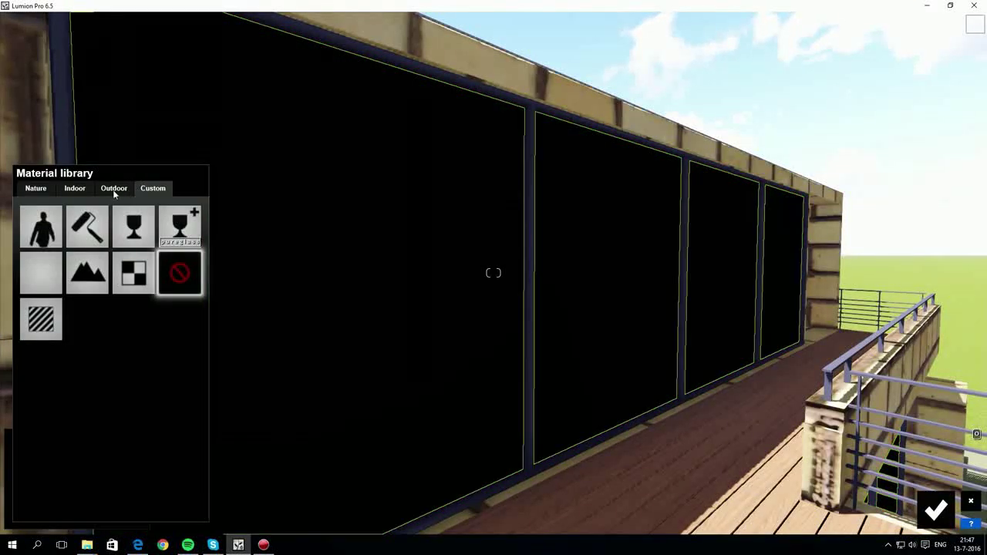
click(113, 190)
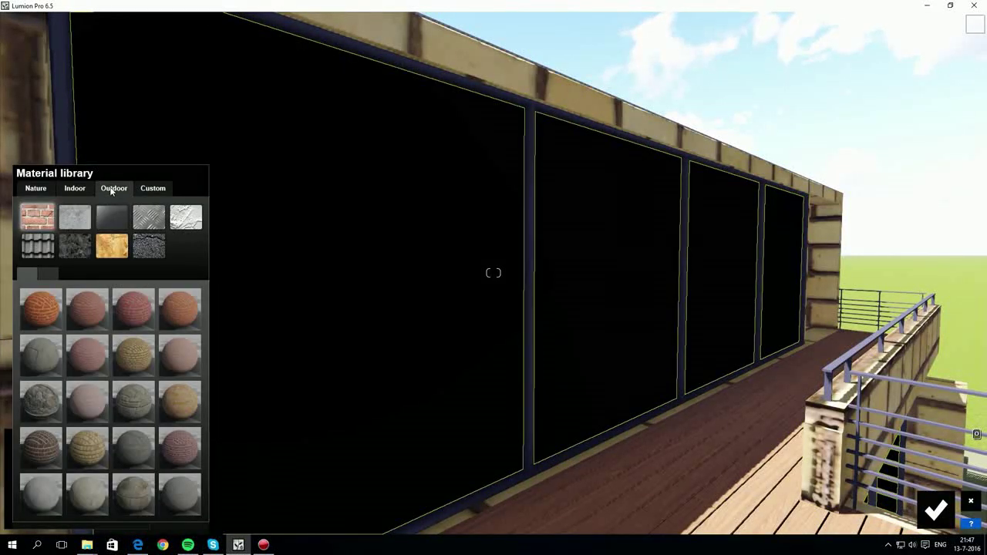
click(112, 217)
click(86, 308)
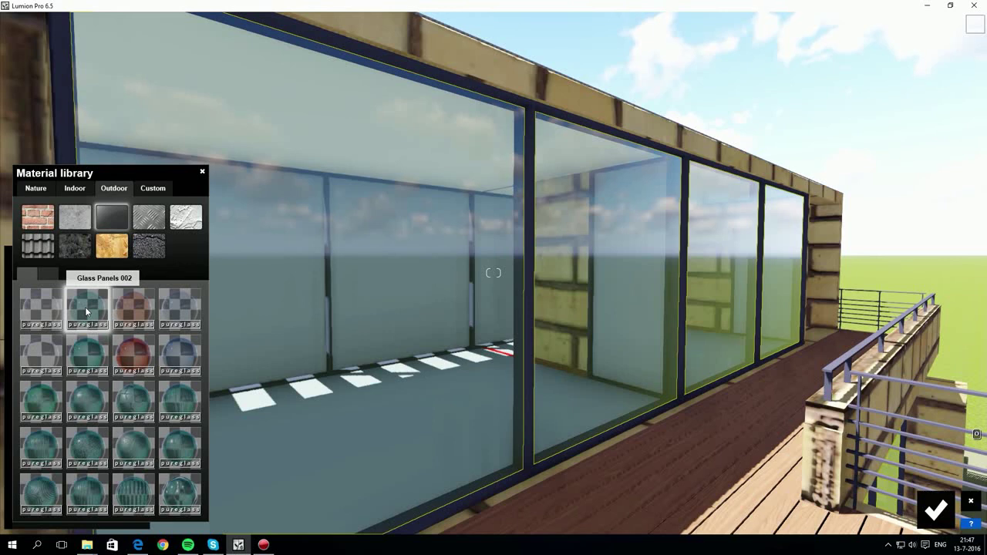
click(136, 401)
click(85, 449)
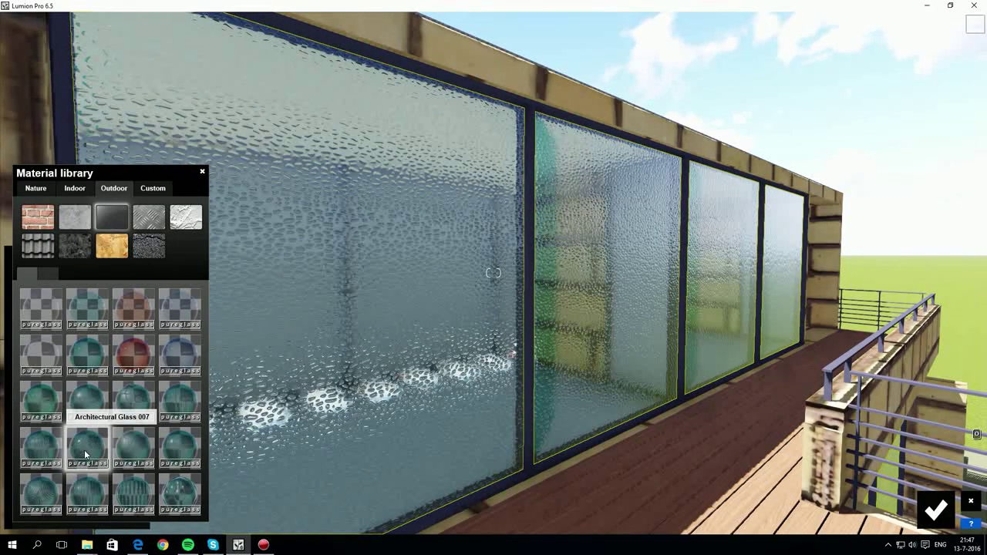
click(86, 447)
Apply Architectural Glass 031 to the windows and enlarge its pattern scale
click(114, 188)
click(115, 219)
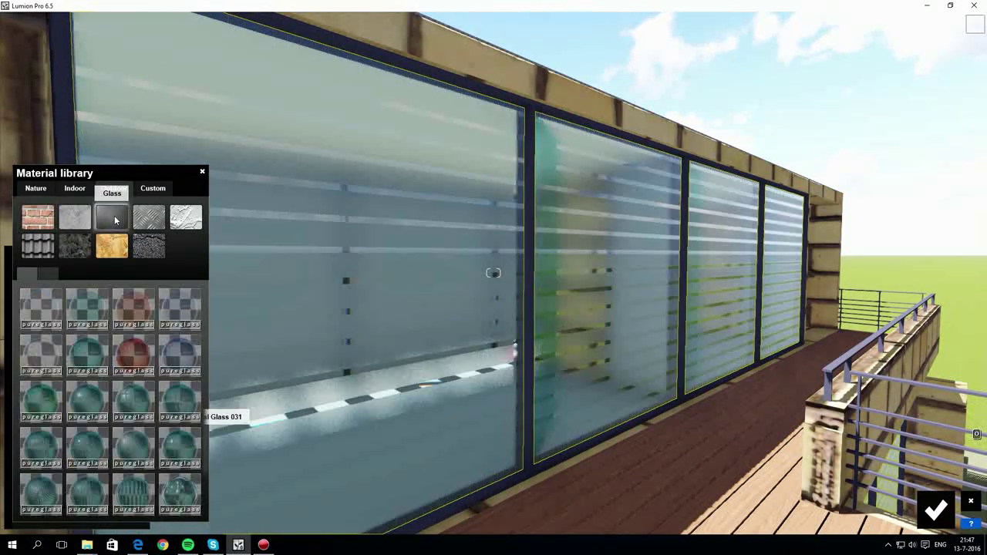
click(172, 451)
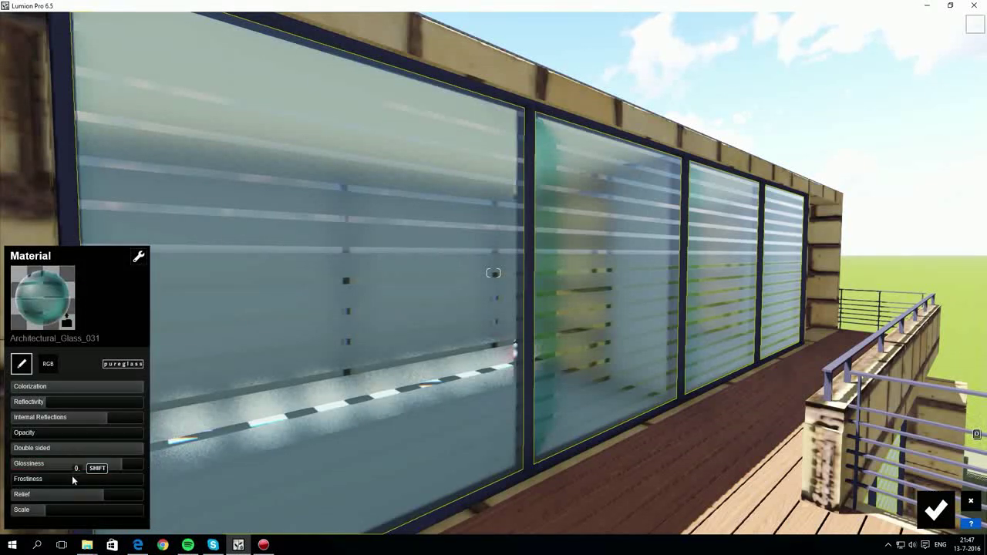
drag(44, 515, 77, 508)
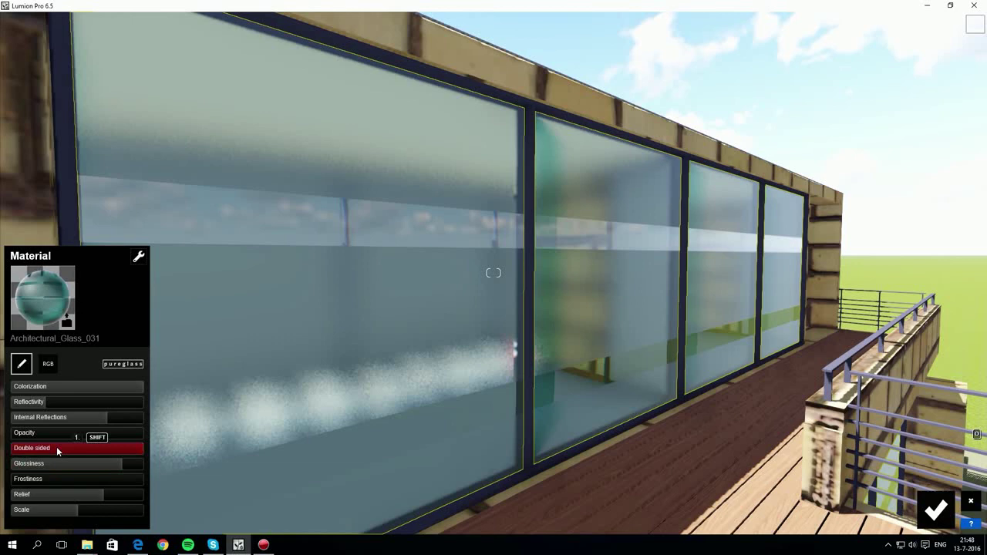
Replace the window glass with the custom Glass_Advanced pureglass material and tint it blue
click(64, 330)
click(154, 190)
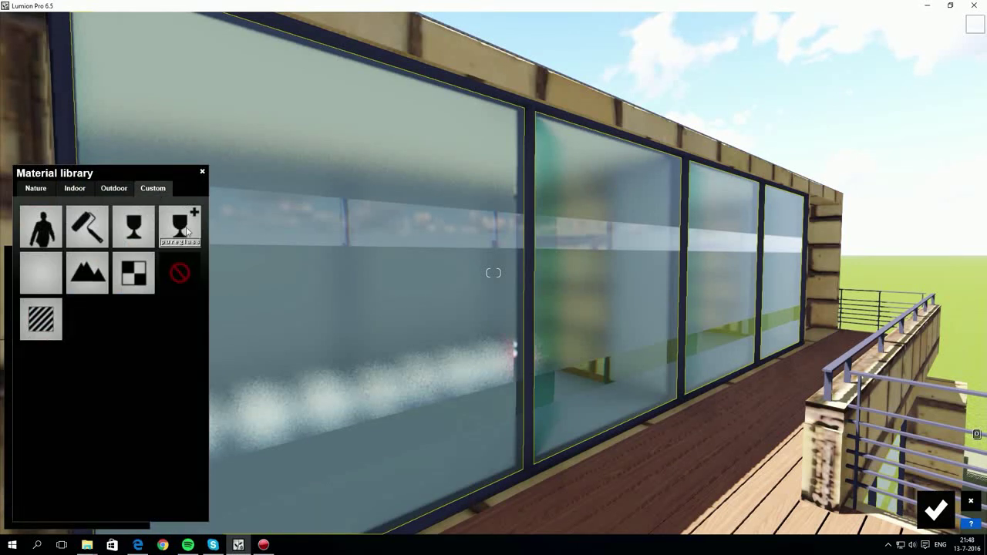
click(189, 232)
click(48, 364)
drag(87, 398, 50, 453)
click(21, 363)
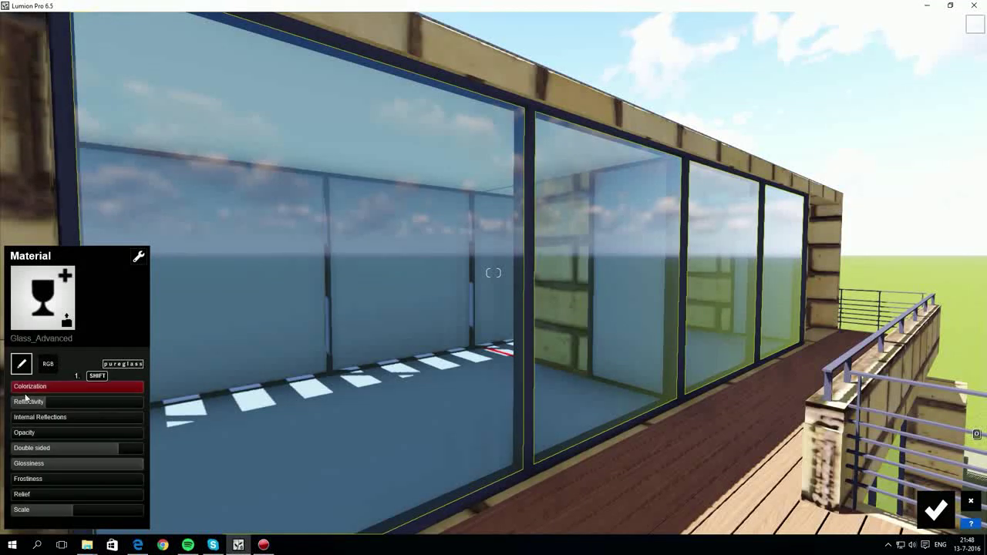
Set the glass reflectivity to about 1.5 and adjust its opacity, glossiness, frostiness, relief and scale
mouse_move(45, 403)
mouse_down()
mouse_move(172, 404)
mouse_move(62, 401)
mouse_up()
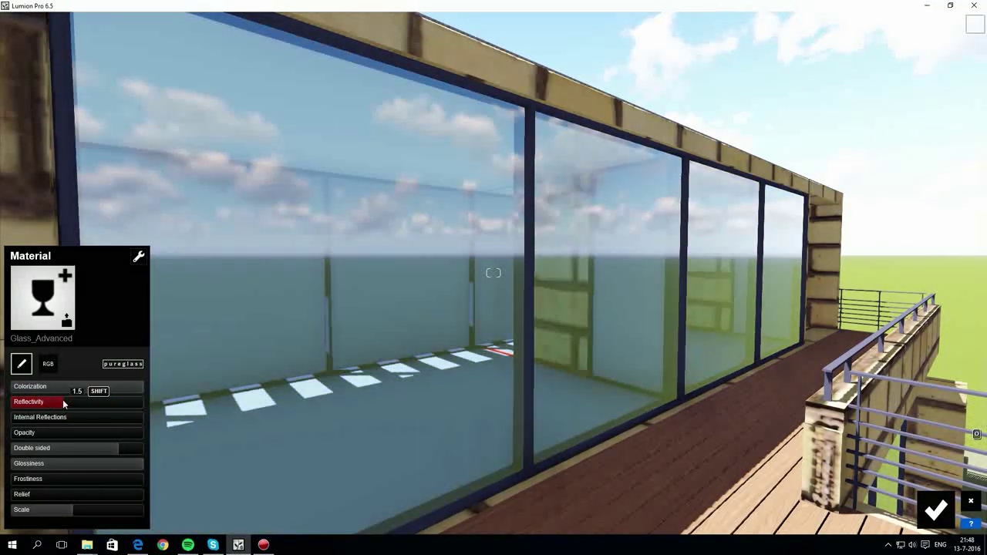
drag(17, 437, 176, 471)
drag(108, 468, 121, 467)
mouse_move(30, 479)
mouse_down()
mouse_move(166, 480)
mouse_move(15, 480)
mouse_move(146, 494)
mouse_up()
drag(70, 512, 39, 499)
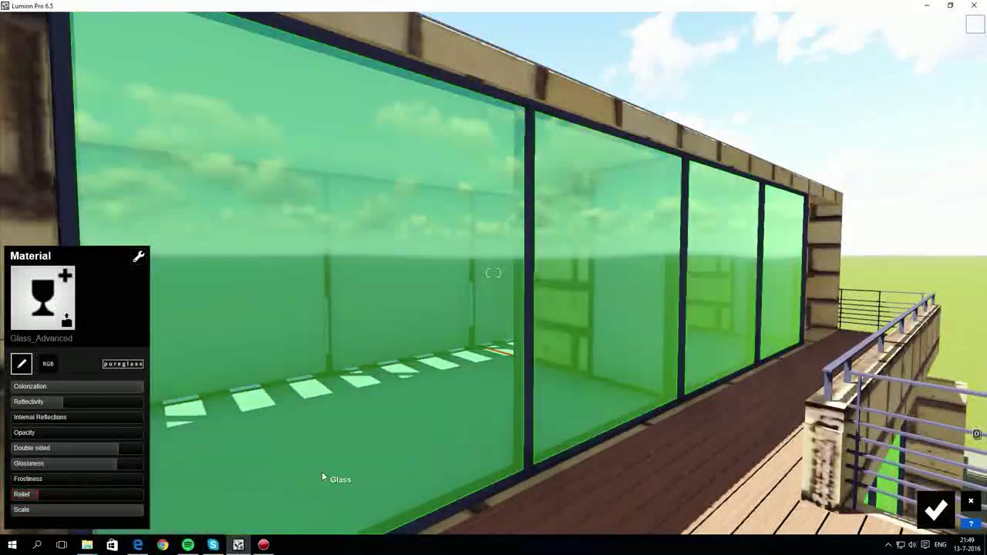
Load the material set MaterialSet_ModernHouse_Overview_v2.mtt onto the house and accept its material list
right_drag(321, 474, 193, 474)
key(d)
key(s)
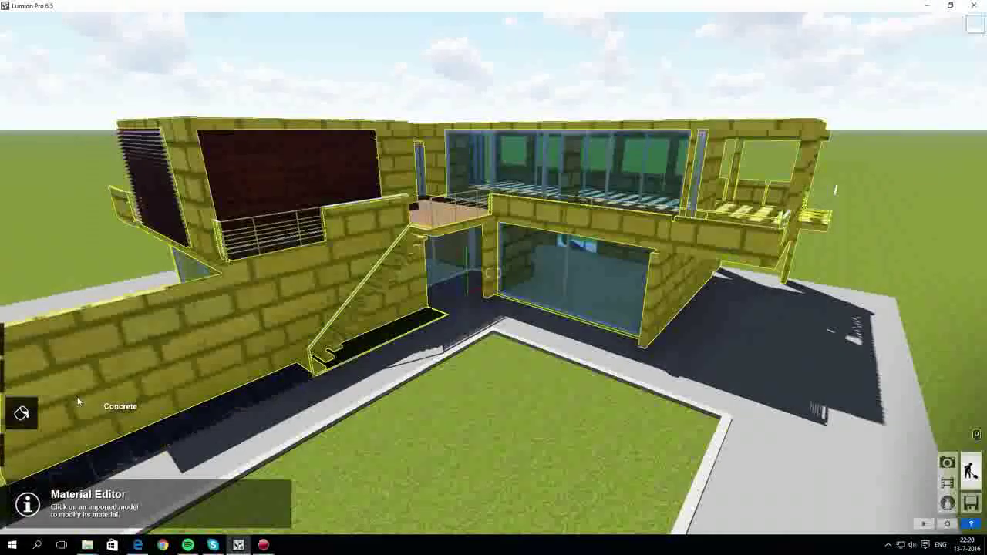
click(247, 332)
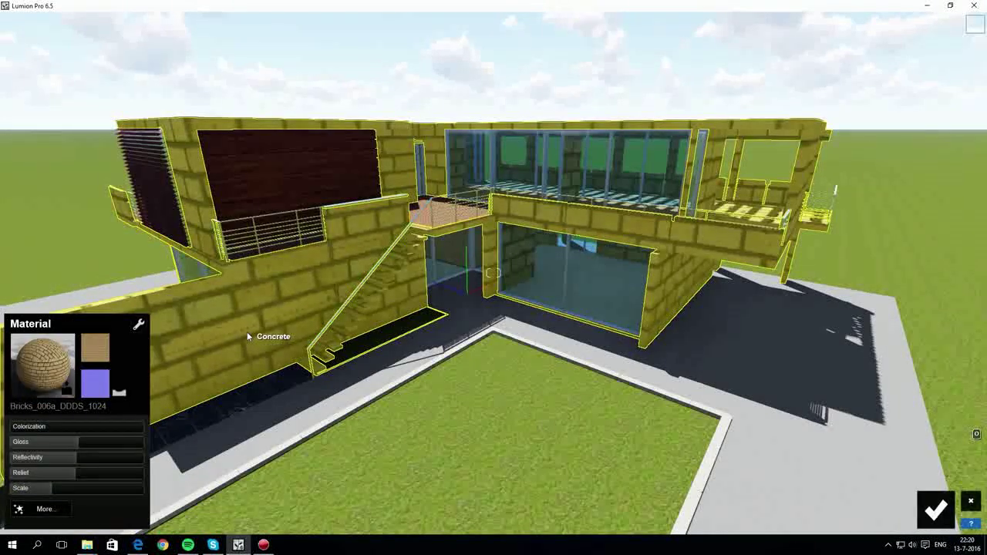
click(138, 326)
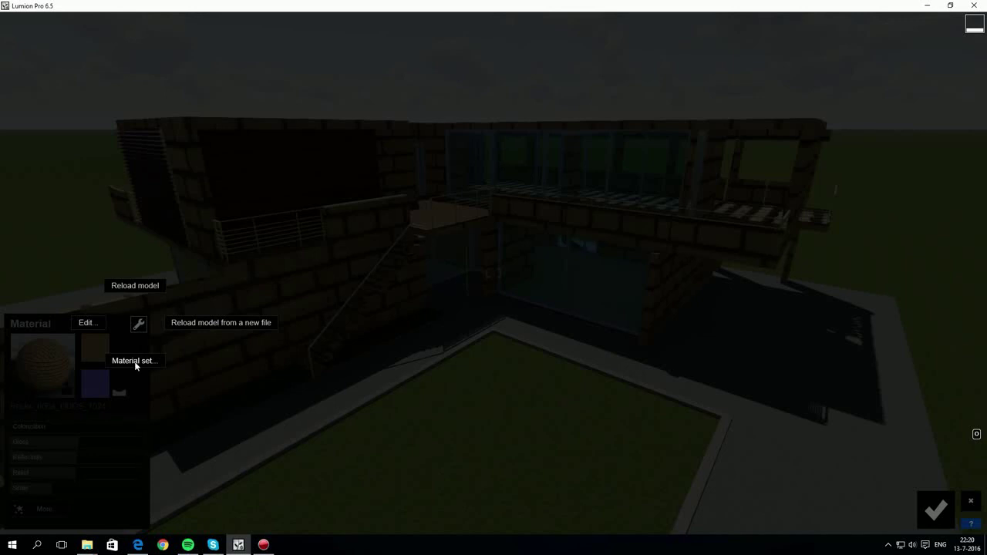
click(135, 323)
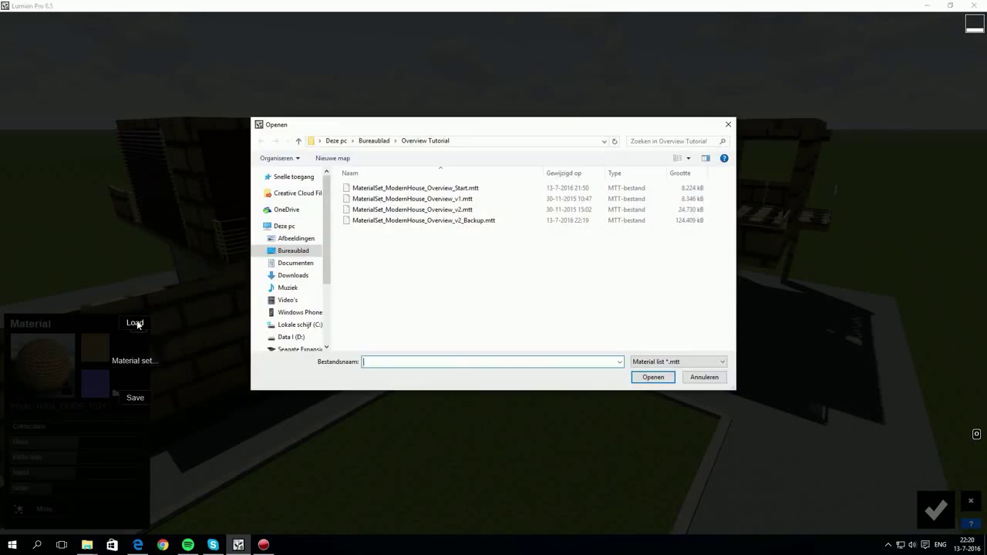
click(430, 210)
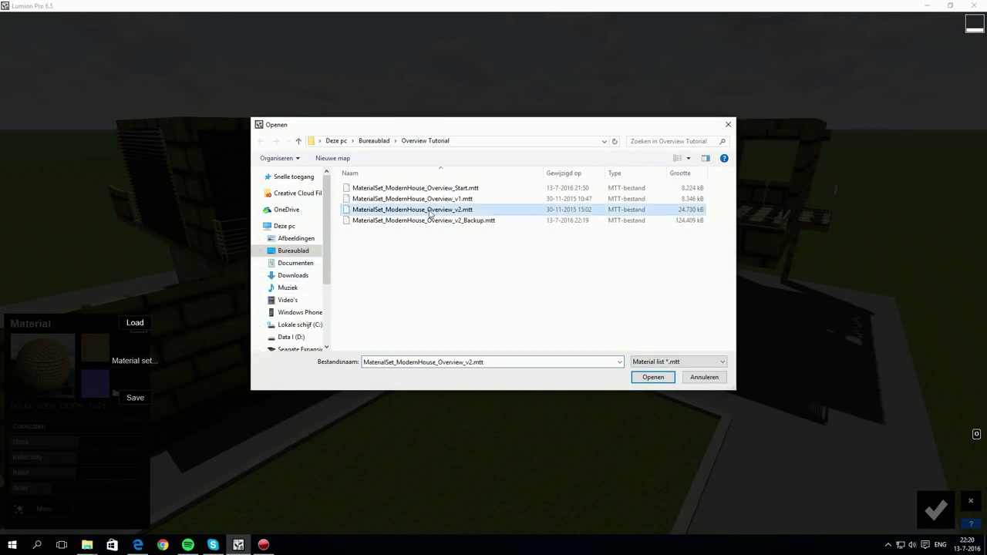
click(653, 378)
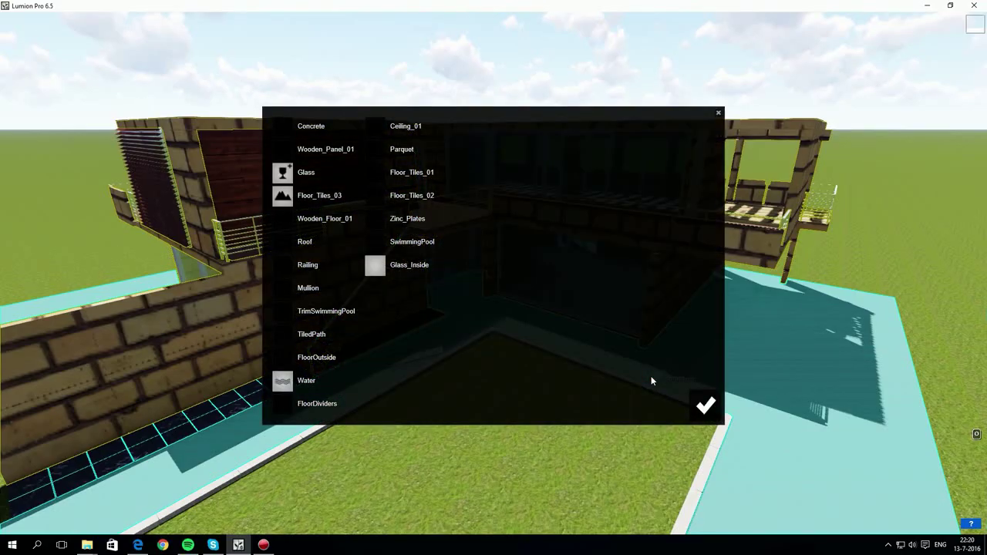
click(704, 406)
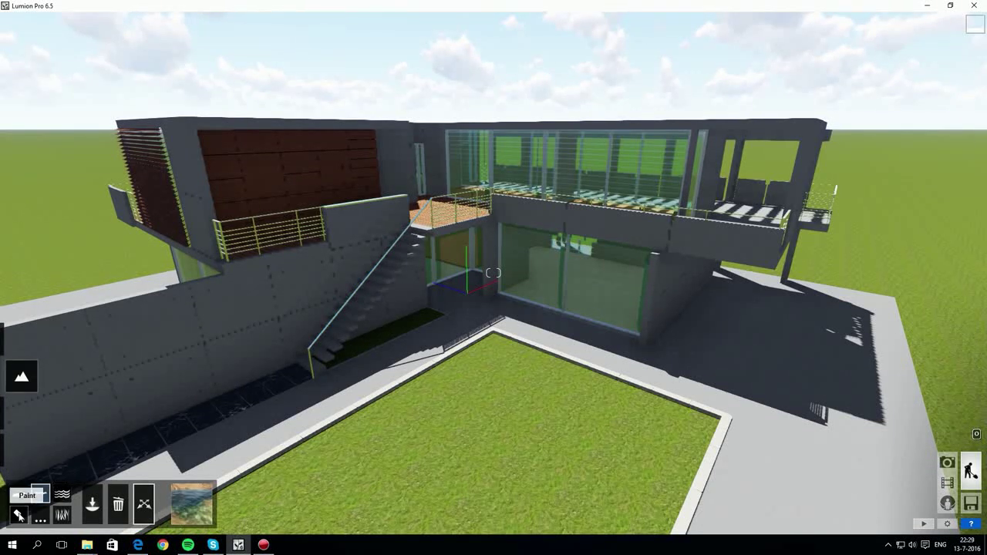
Enable landscape grass and adjust its height and wildness
click(63, 515)
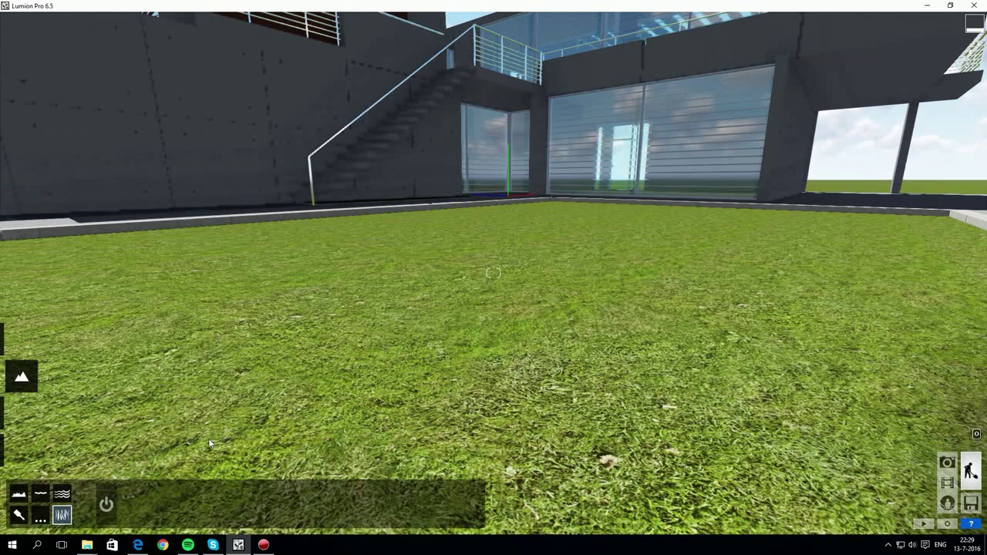
click(108, 505)
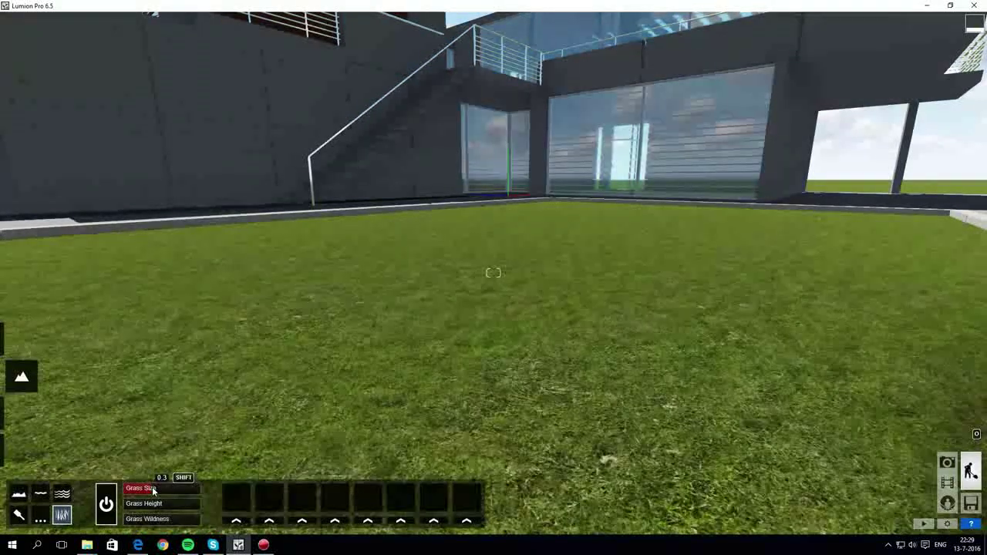
drag(129, 506, 168, 524)
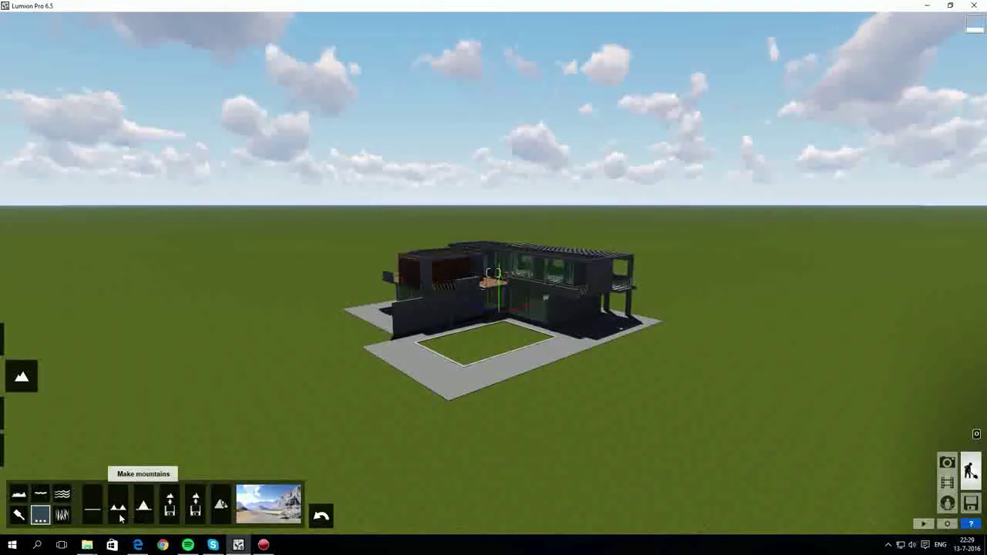
Apply the first preset in the landscape preset gallery to the terrain
click(263, 509)
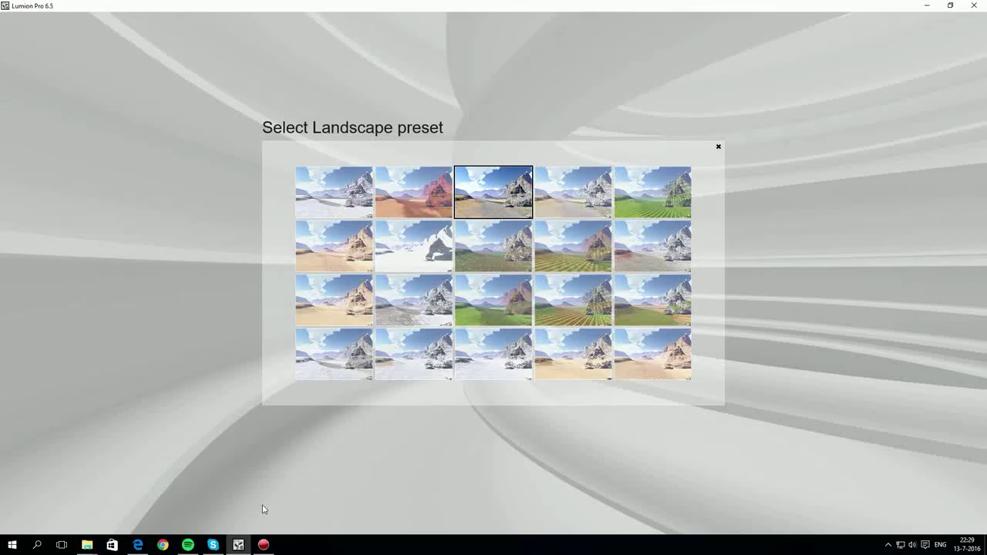
click(357, 188)
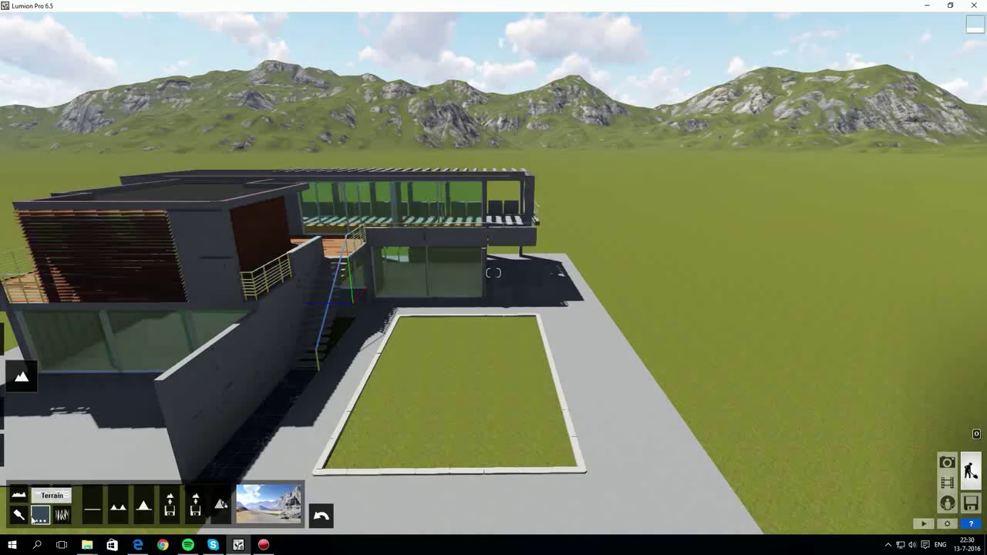
Paint the grey stone ground texture over the area inside the pool outline
click(18, 514)
click(132, 512)
mouse_move(332, 398)
mouse_down()
mouse_move(410, 359)
mouse_move(432, 455)
mouse_move(419, 434)
mouse_up()
key(s)
Paint sand and rock textures on the ground by the pool and alongside the pavement, and adjust the texture scale
click(159, 508)
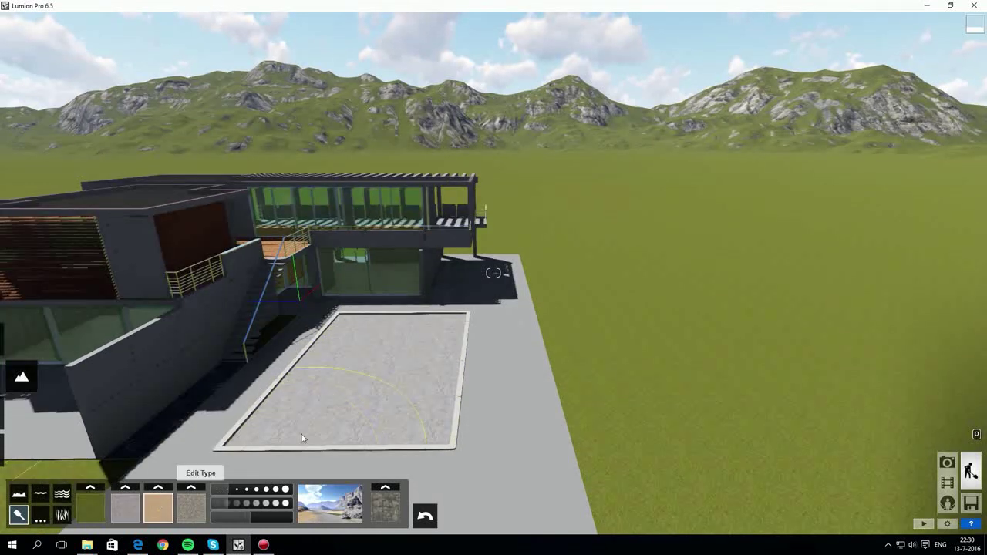
mouse_move(440, 309)
mouse_down()
mouse_move(545, 301)
mouse_move(271, 468)
mouse_up()
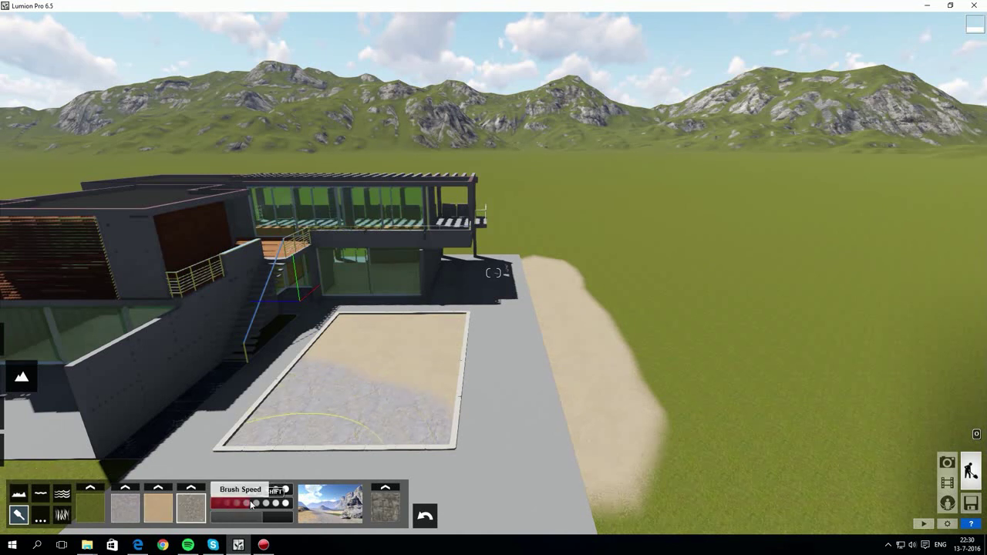
drag(590, 272, 732, 494)
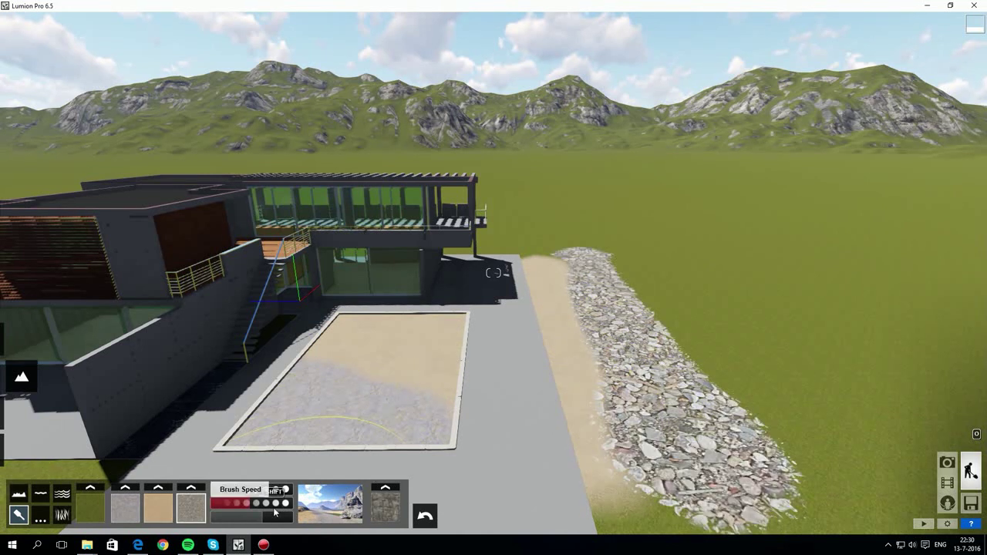
drag(262, 517, 254, 516)
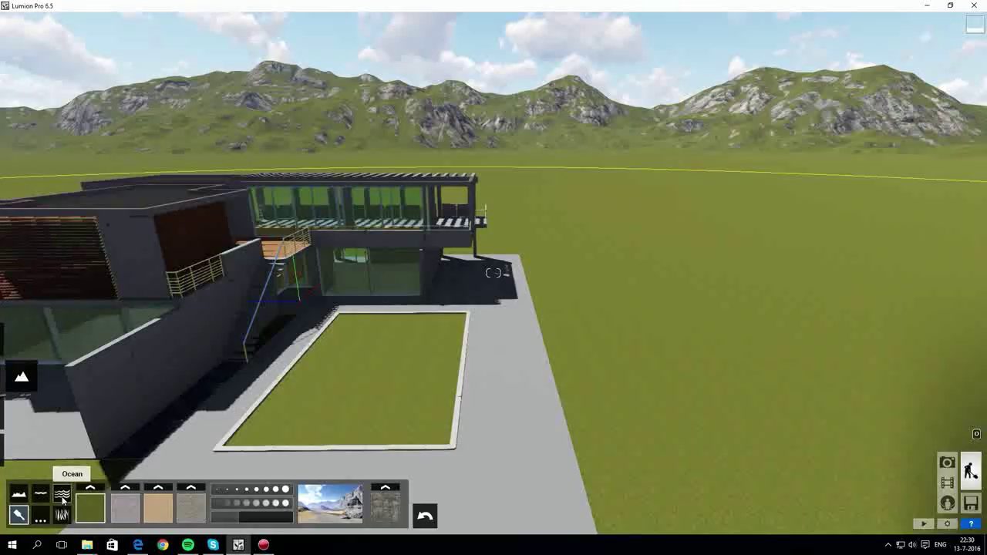
Enable the ocean, and place a water plane over the pool area
click(62, 493)
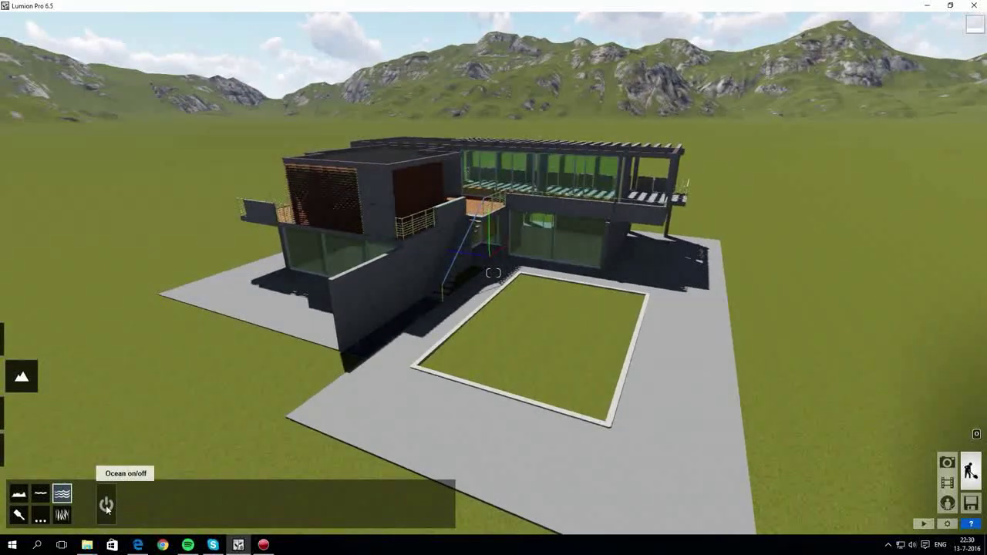
click(106, 505)
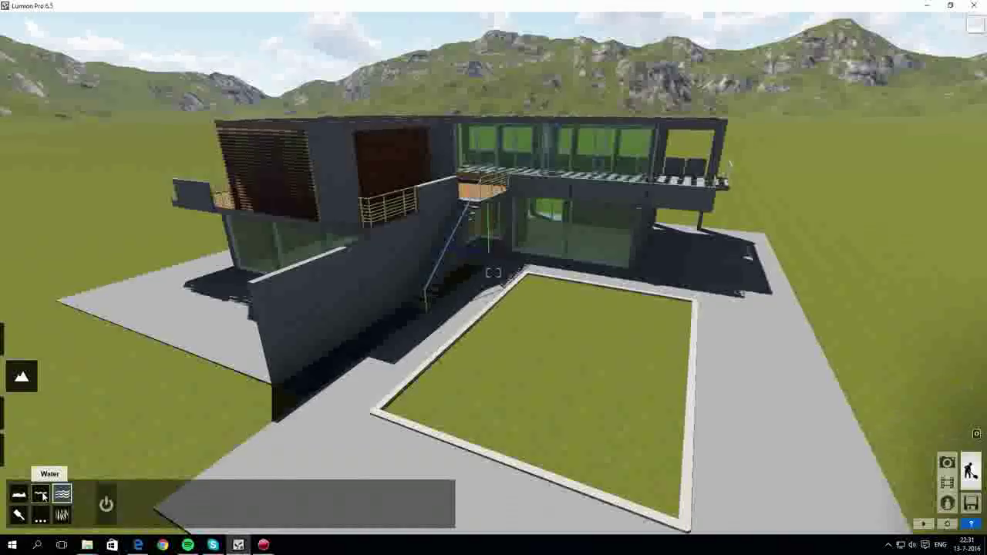
click(41, 494)
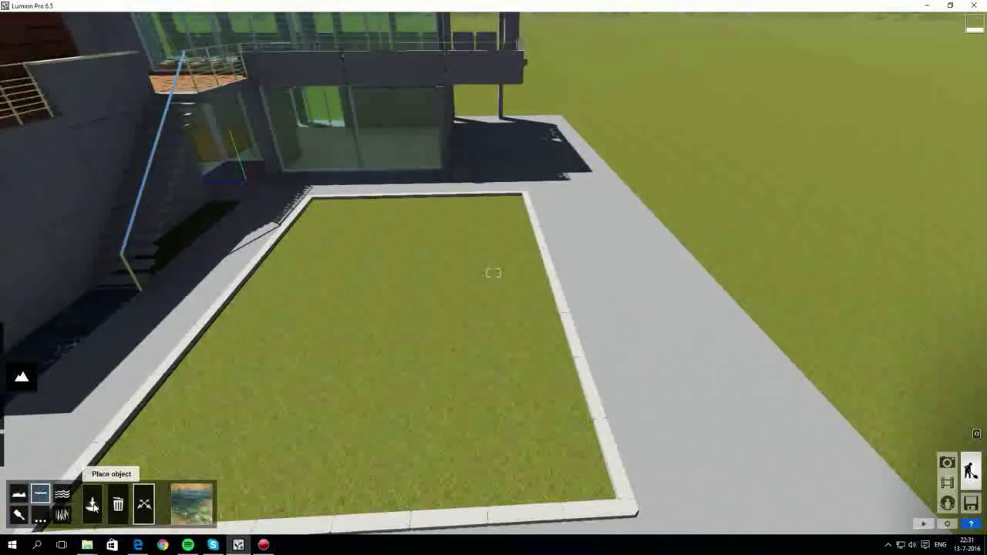
mouse_move(316, 207)
mouse_down()
mouse_move(571, 451)
mouse_move(633, 468)
mouse_up()
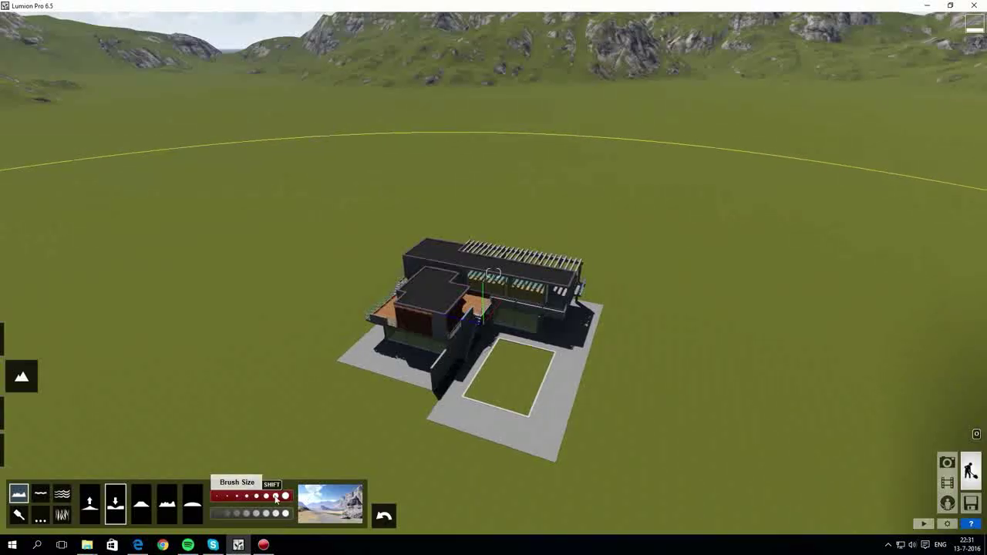
Raise the terrain behind the house with a smaller, slower brush, and lower the ground inside the pool outline
click(247, 496)
click(90, 504)
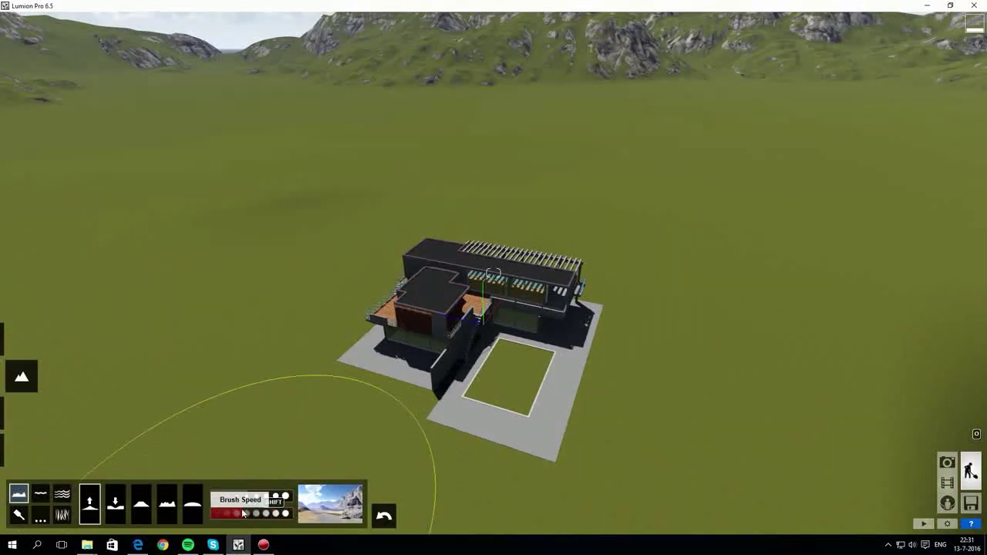
click(242, 513)
mouse_move(236, 209)
mouse_down()
mouse_move(337, 167)
mouse_move(426, 166)
mouse_up()
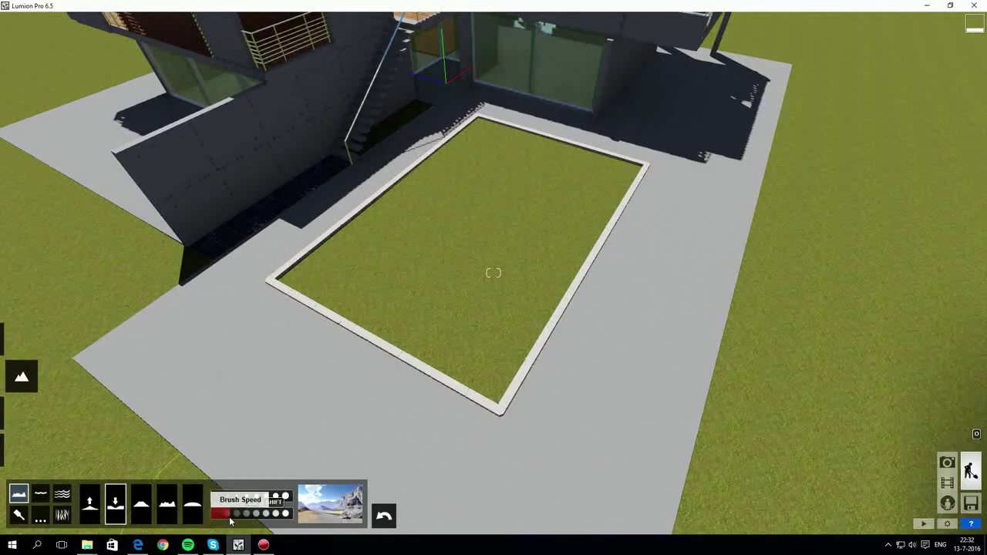
mouse_move(460, 241)
mouse_down()
mouse_move(522, 200)
mouse_move(595, 211)
mouse_move(501, 324)
mouse_move(413, 350)
mouse_move(347, 303)
mouse_up()
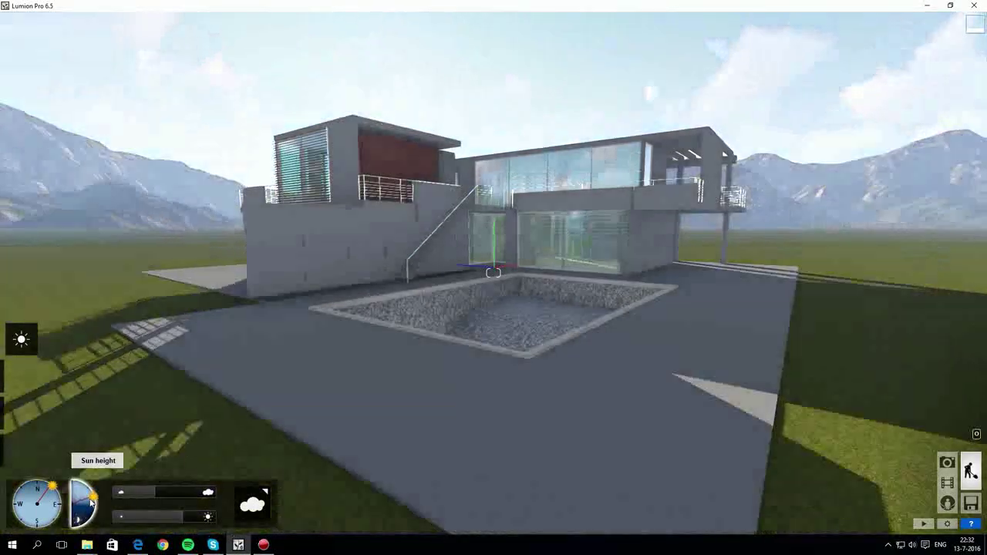
Adjust the sun position and choose the first cloud pattern in the middle row
mouse_move(52, 486)
mouse_down()
mouse_move(32, 485)
mouse_move(48, 518)
mouse_move(23, 518)
mouse_move(25, 488)
mouse_move(95, 503)
mouse_move(97, 515)
mouse_move(101, 500)
mouse_move(205, 494)
mouse_move(163, 492)
mouse_up()
click(252, 509)
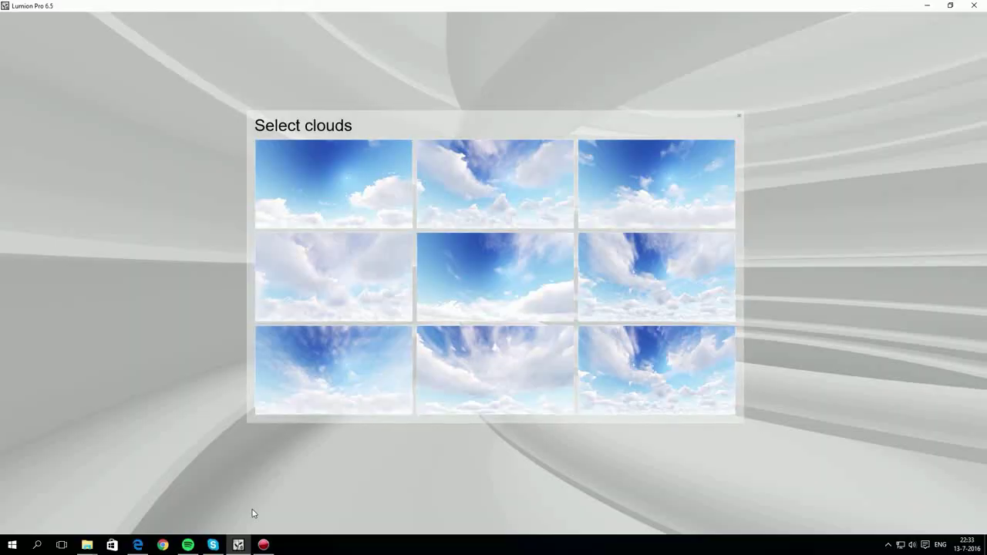
click(347, 242)
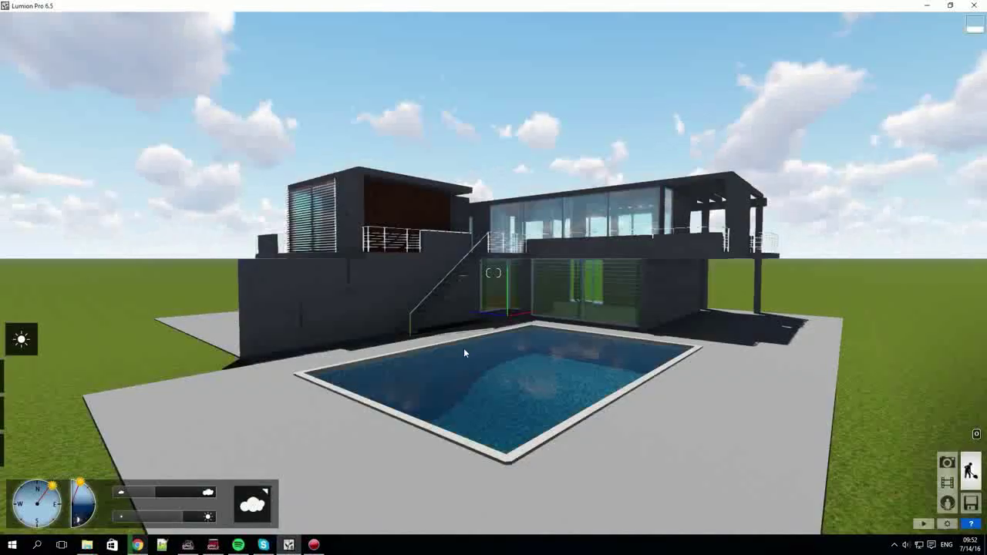
Look through the categories of the Indoor object library, including Assorted, Decoration, and Food and Drink, from inside the house's empty room
click(22, 447)
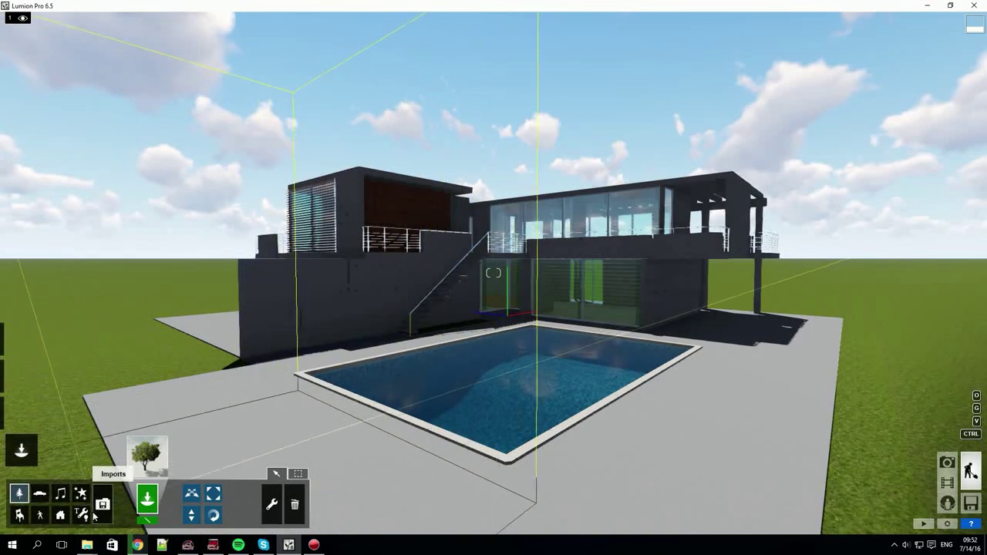
click(20, 515)
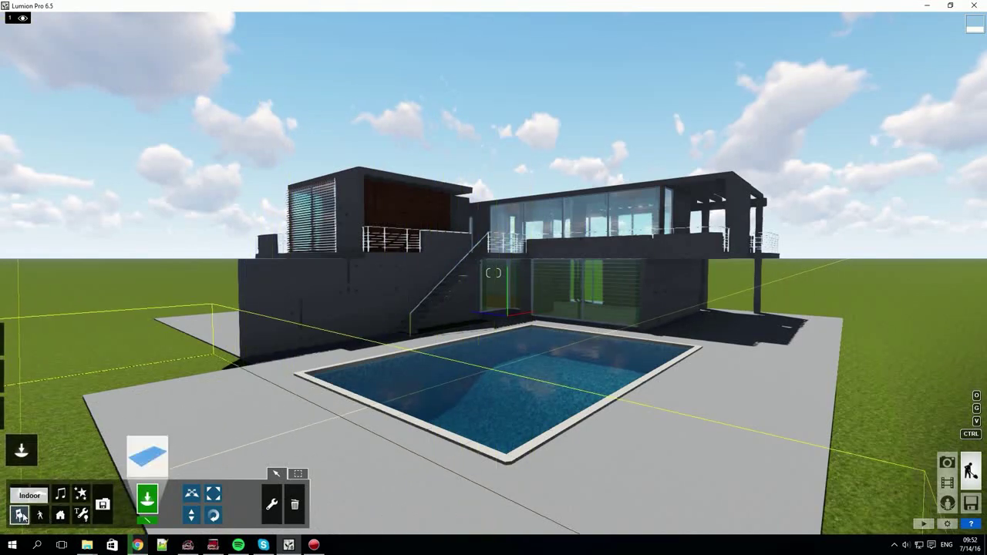
key(w)
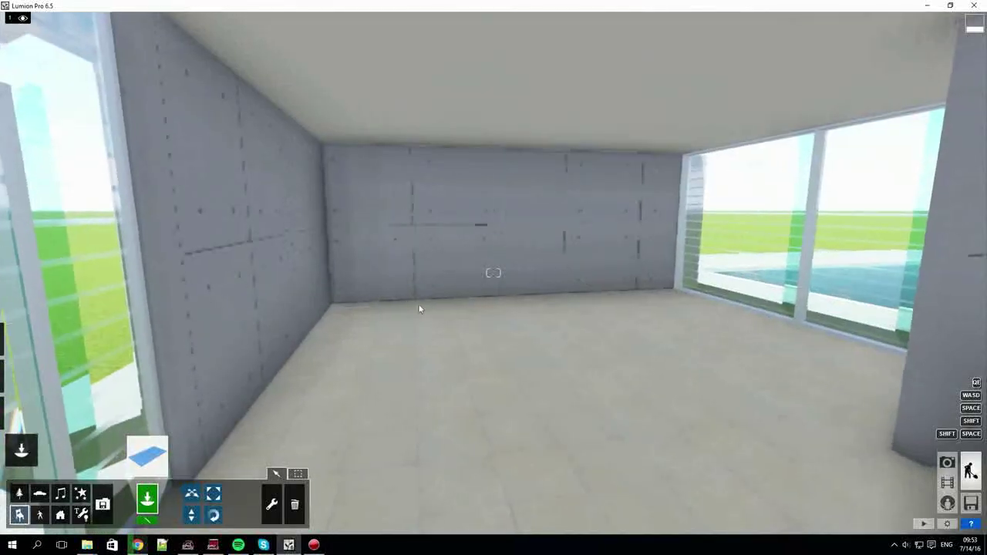
click(142, 452)
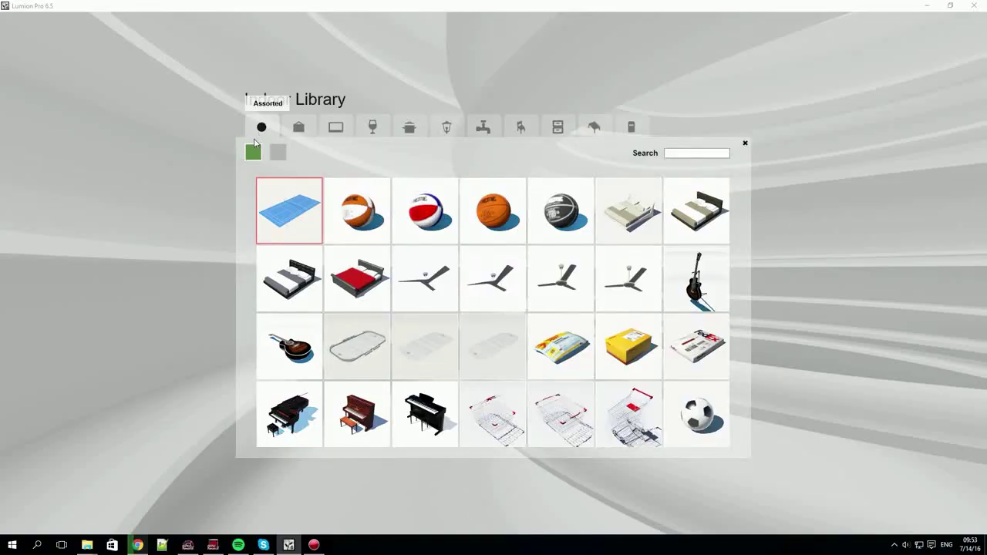
click(278, 154)
click(298, 129)
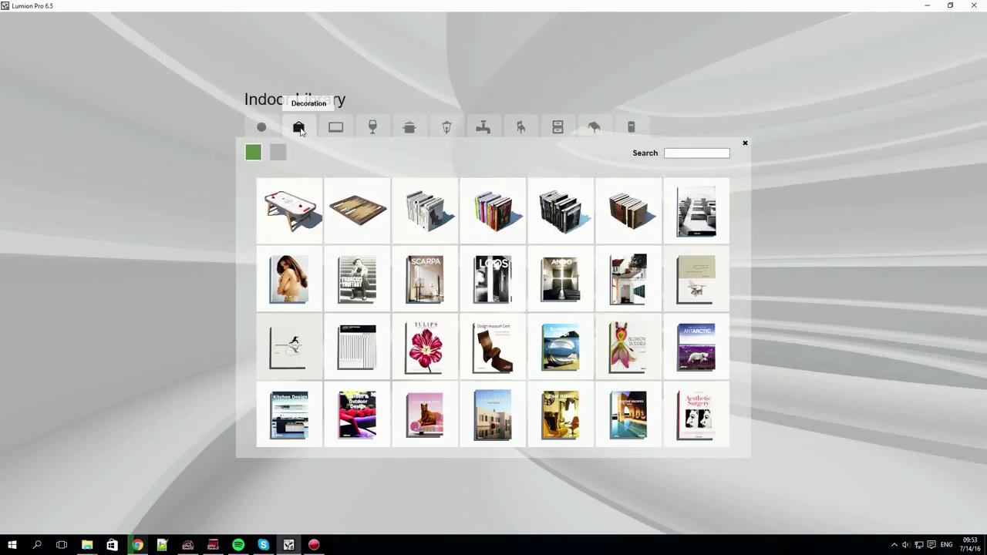
click(335, 129)
click(375, 130)
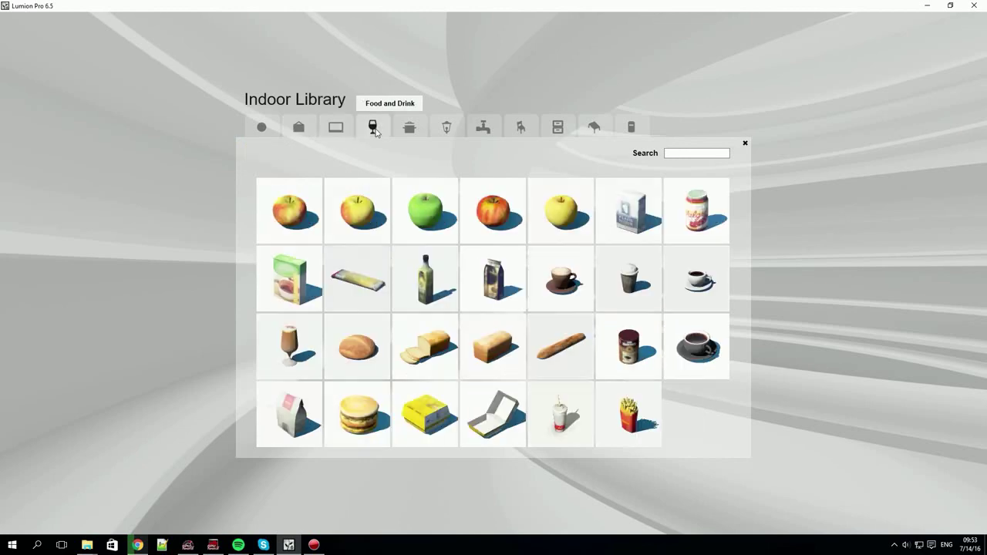
click(417, 130)
click(448, 129)
Place the Rug_002 decoration on the room floor and colour it purple
click(302, 131)
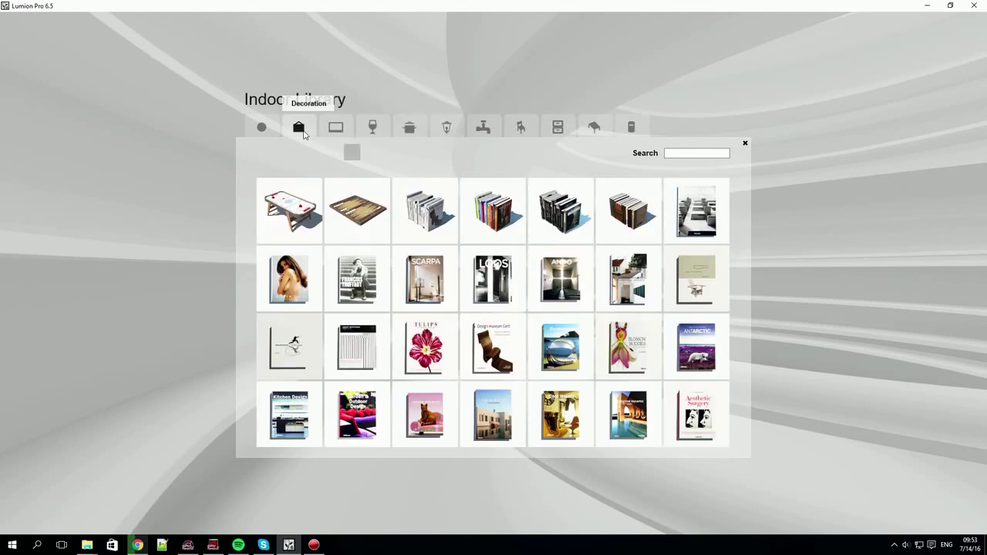
click(278, 154)
click(302, 153)
click(327, 153)
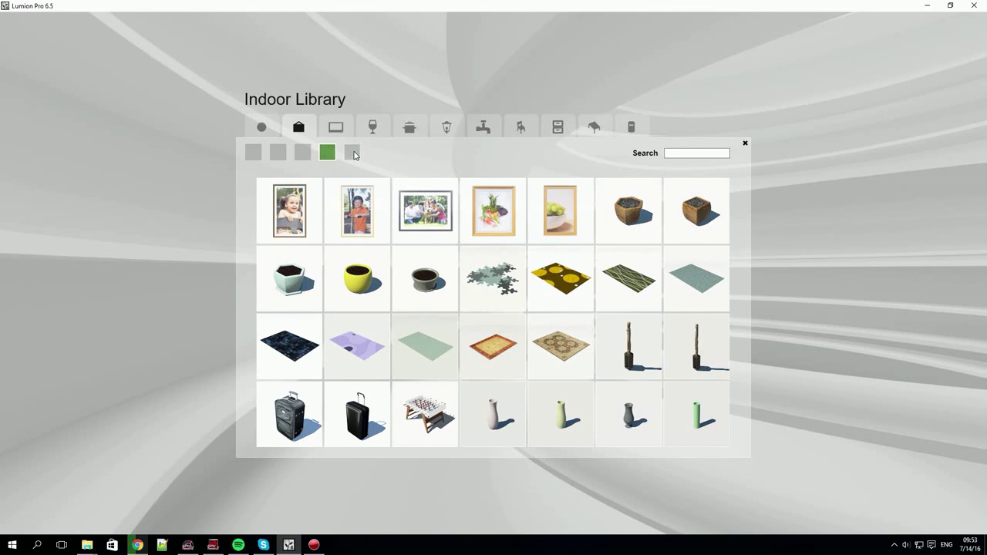
click(560, 287)
click(594, 350)
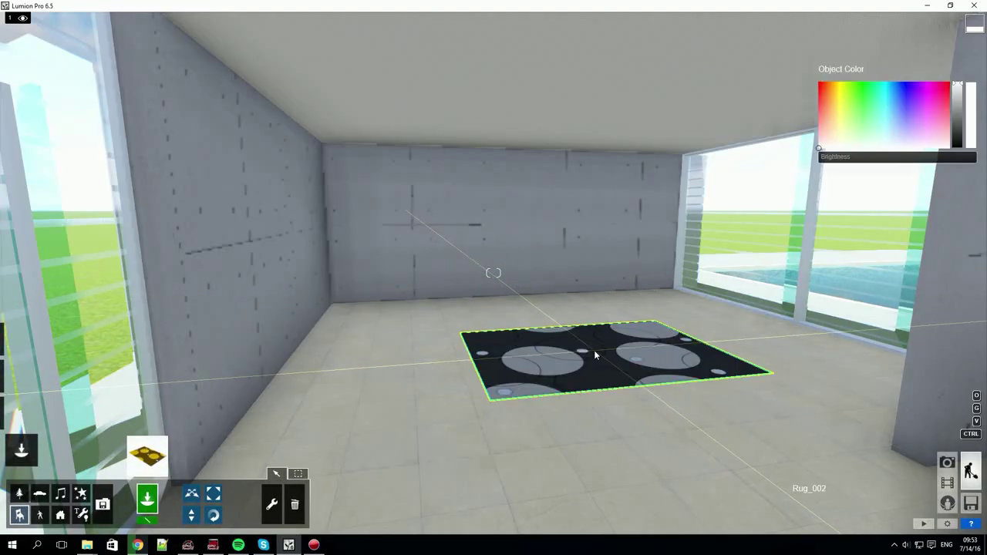
drag(841, 117, 918, 96)
click(908, 489)
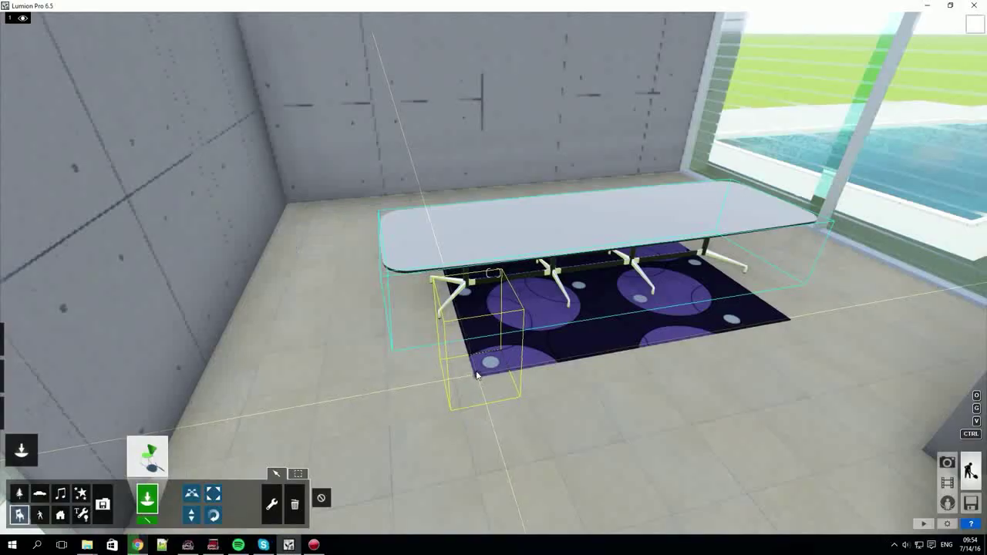
Place a Chair_020 at one end of the conference table's long side and colour it green
click(476, 375)
click(909, 489)
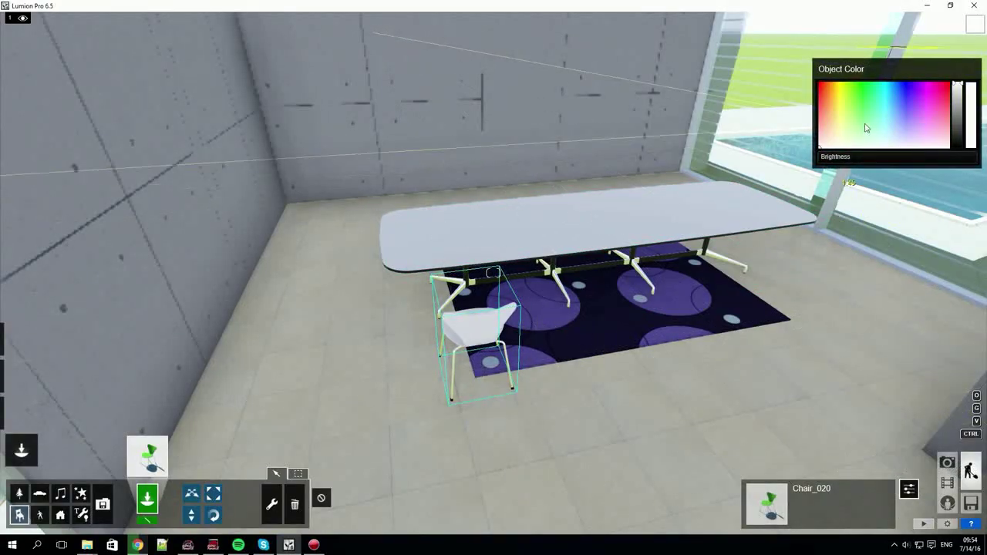
drag(866, 126, 867, 94)
Place three more Chair_020 chairs along the same table side and colour them yellow, dark red and purple
click(592, 351)
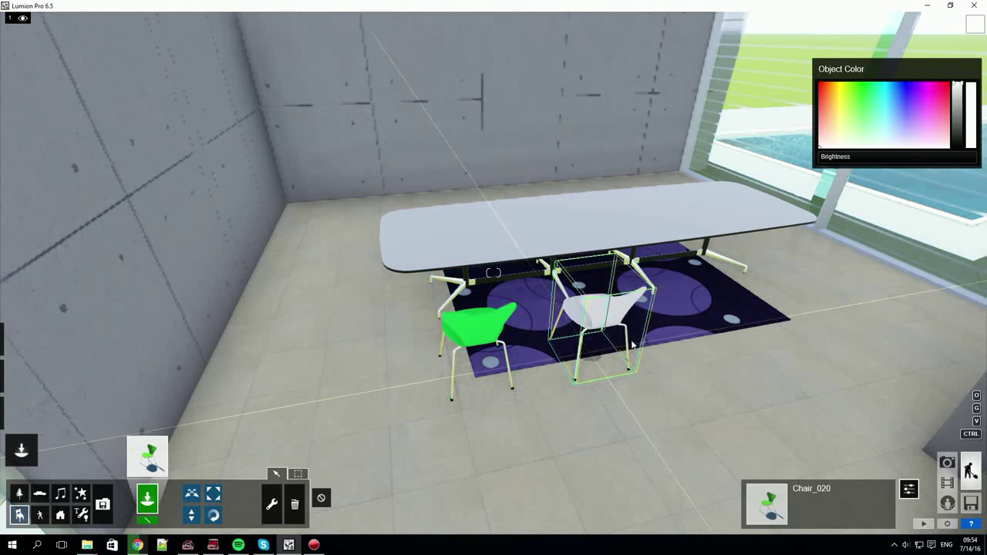
click(842, 106)
click(716, 309)
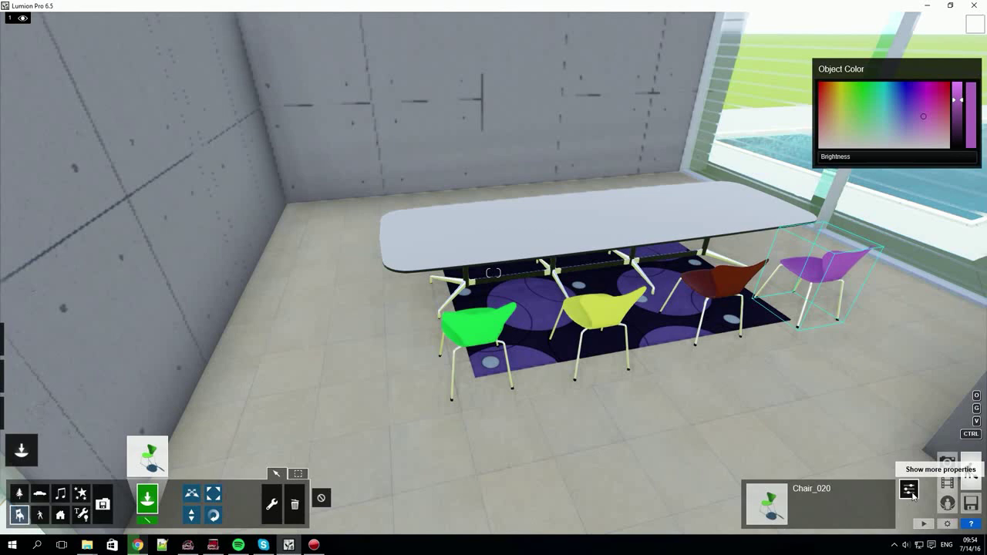
click(908, 489)
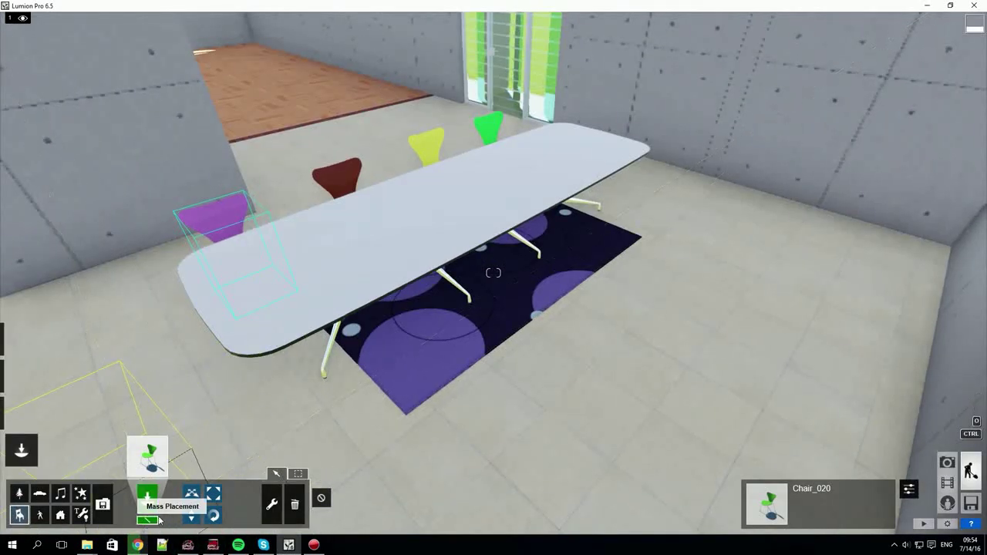
Mass-place chairs along the table's opposite long side, adjusting their number, spacing, line offset and direction
click(159, 521)
right_drag(455, 334, 324, 392)
click(326, 402)
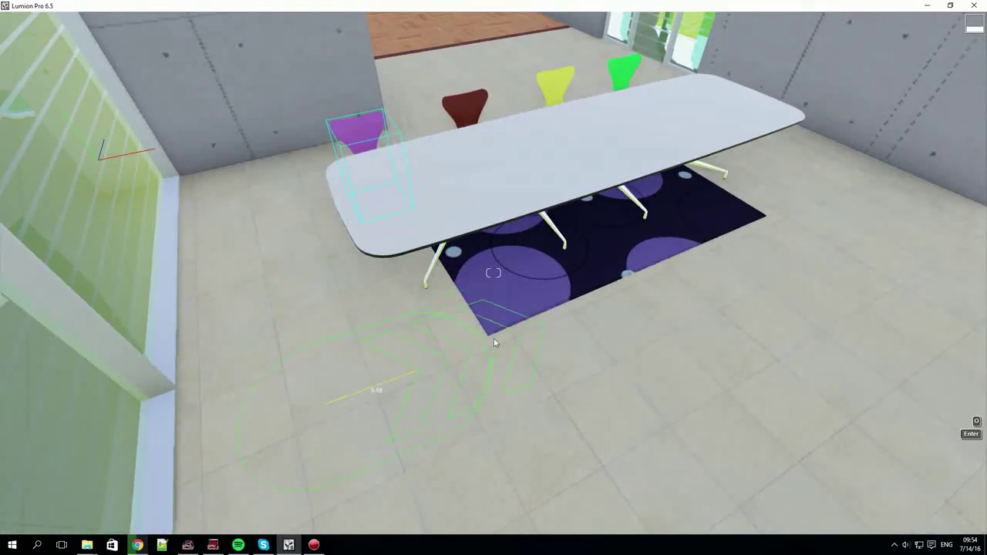
click(853, 193)
drag(373, 518, 427, 483)
mouse_move(297, 504)
mouse_down()
mouse_move(379, 503)
mouse_move(286, 505)
mouse_up()
drag(290, 463, 317, 466)
Add two other chair models to the mass placement and accept the row of mixed chairs
click(562, 483)
click(566, 356)
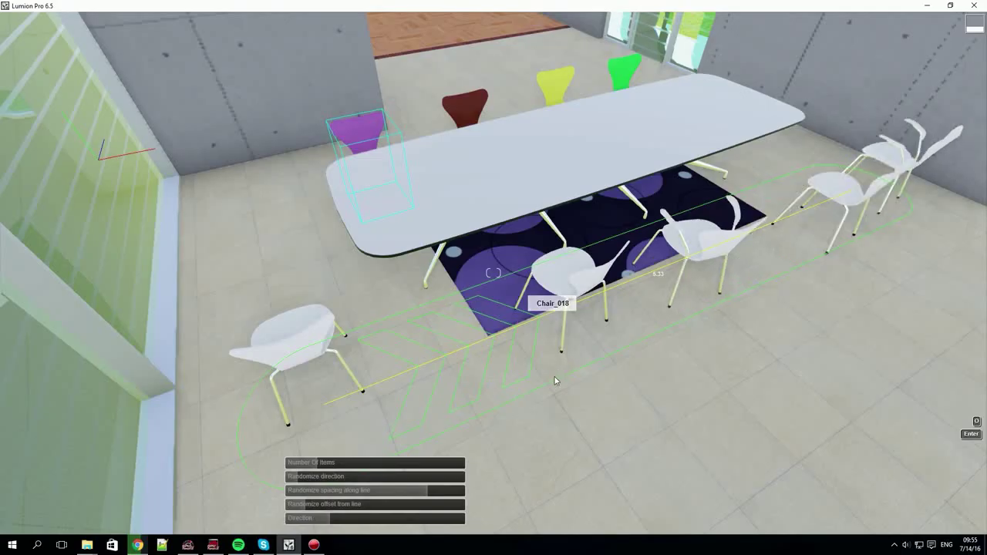
click(522, 480)
click(633, 216)
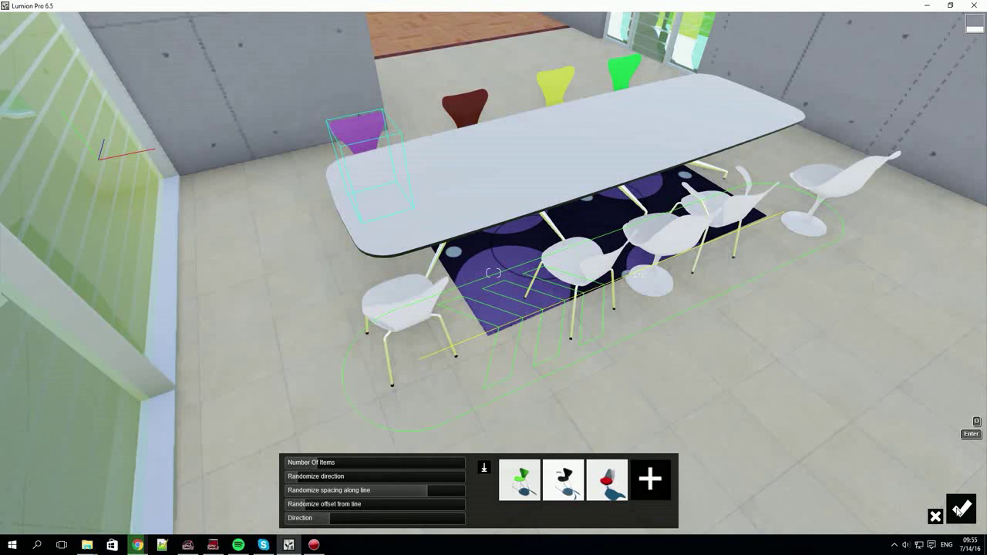
click(961, 508)
click(323, 502)
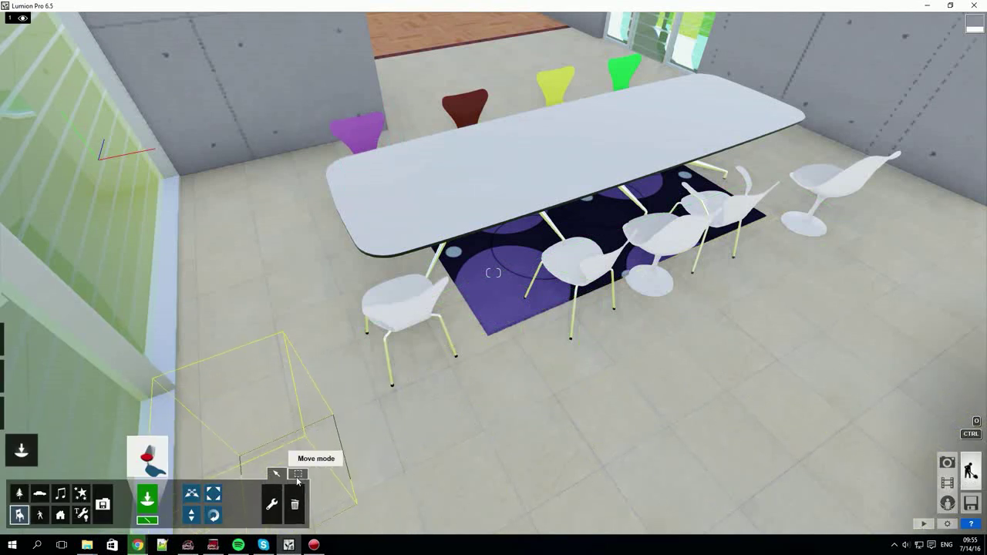
Colour the mixed chairs along the table's second long side yellow, magenta, red, dark green and red
click(297, 474)
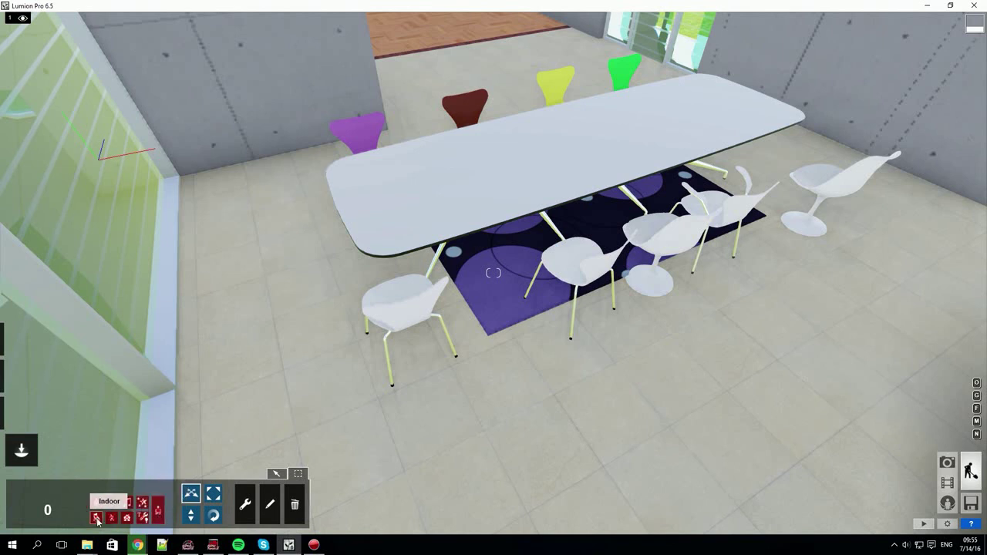
click(411, 342)
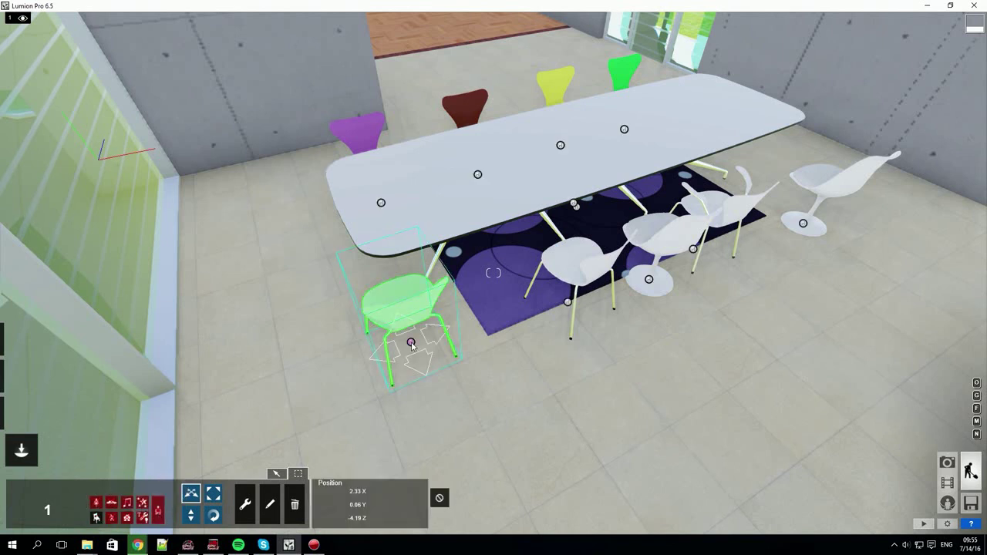
click(270, 504)
click(910, 491)
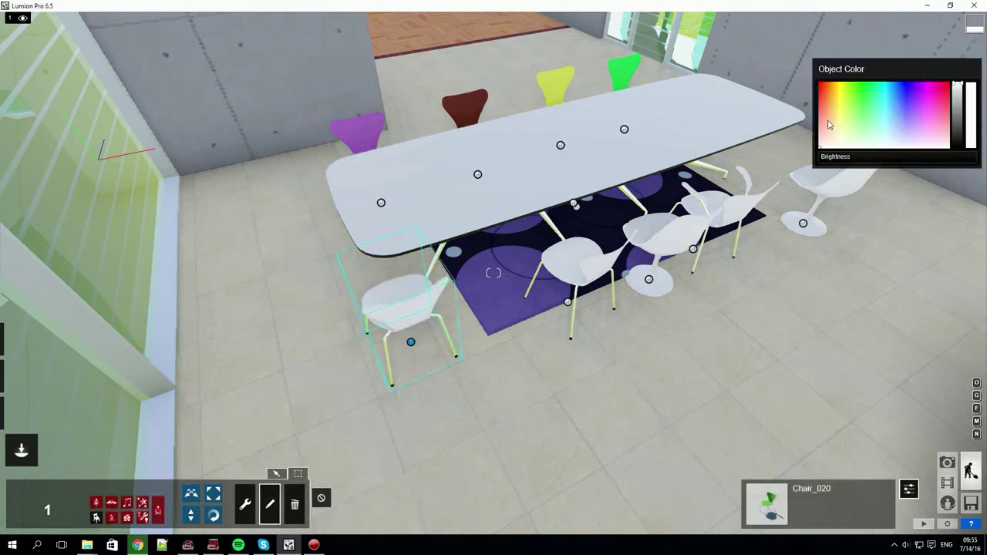
click(843, 97)
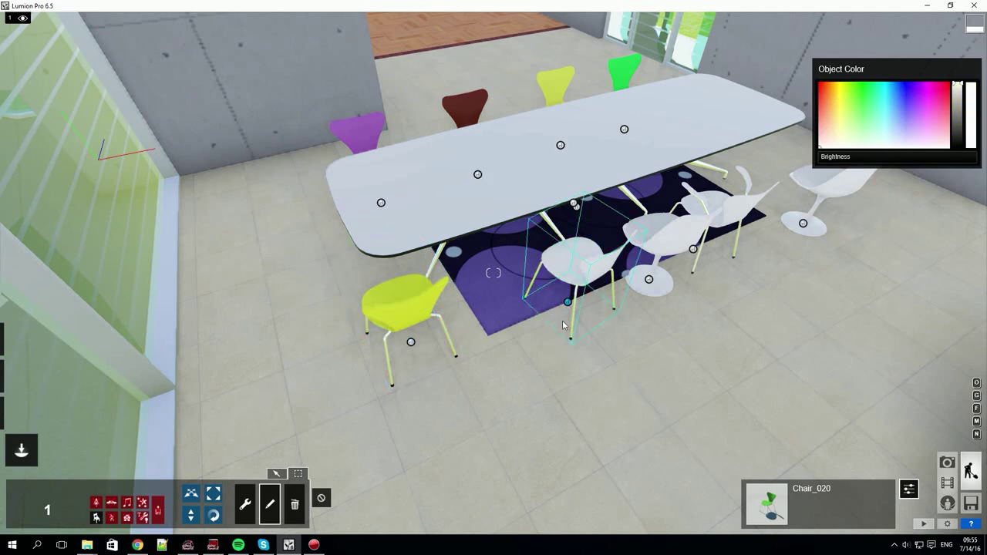
click(895, 110)
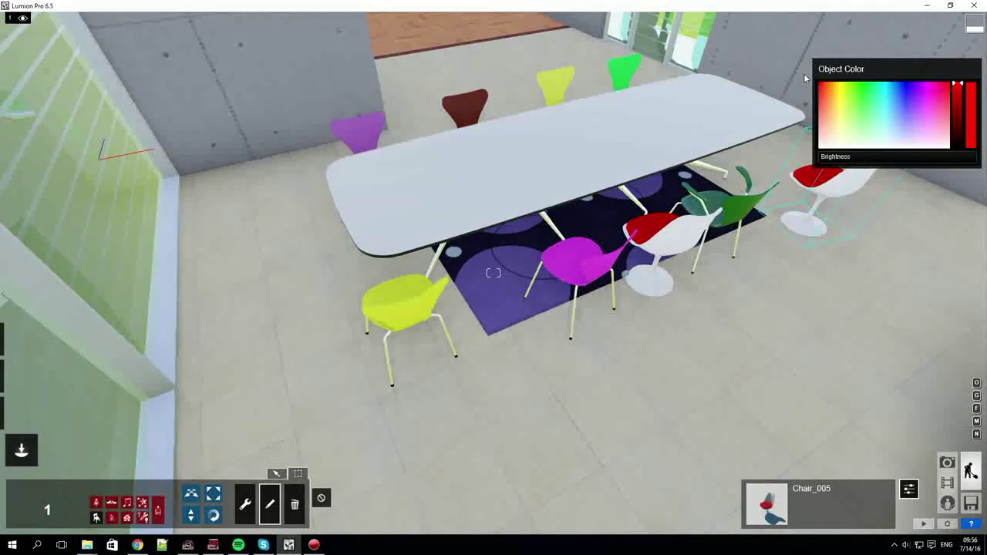
click(909, 491)
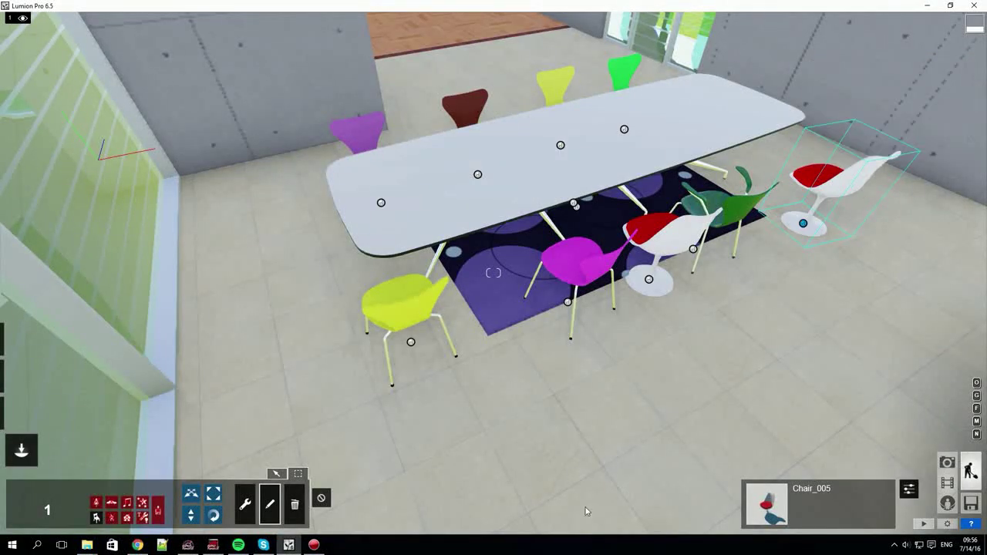
click(324, 499)
Show the hidden layers one after another, from layer 2 onward, to bring in the furnishings, trees, people and city
right_drag(756, 378, 654, 404)
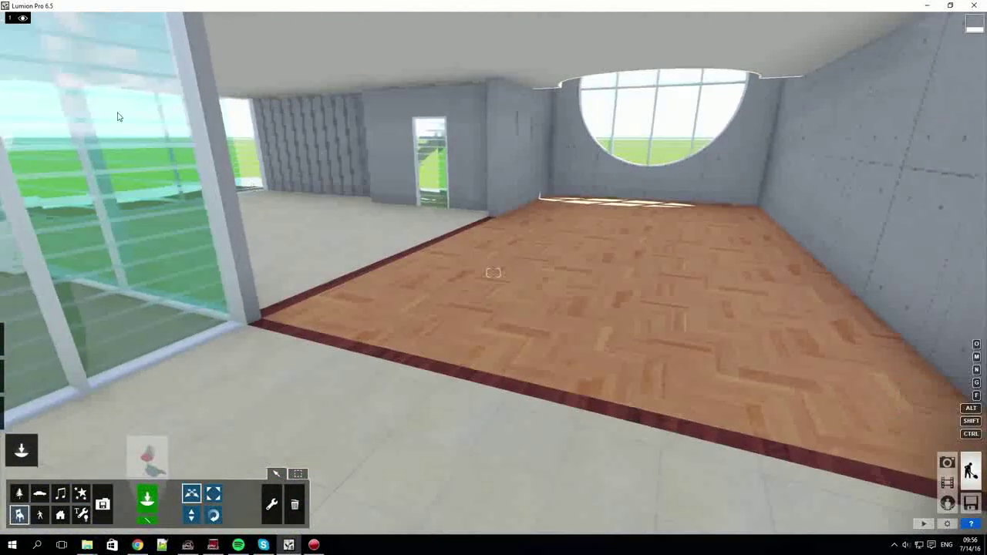
mouse_move(46, 32)
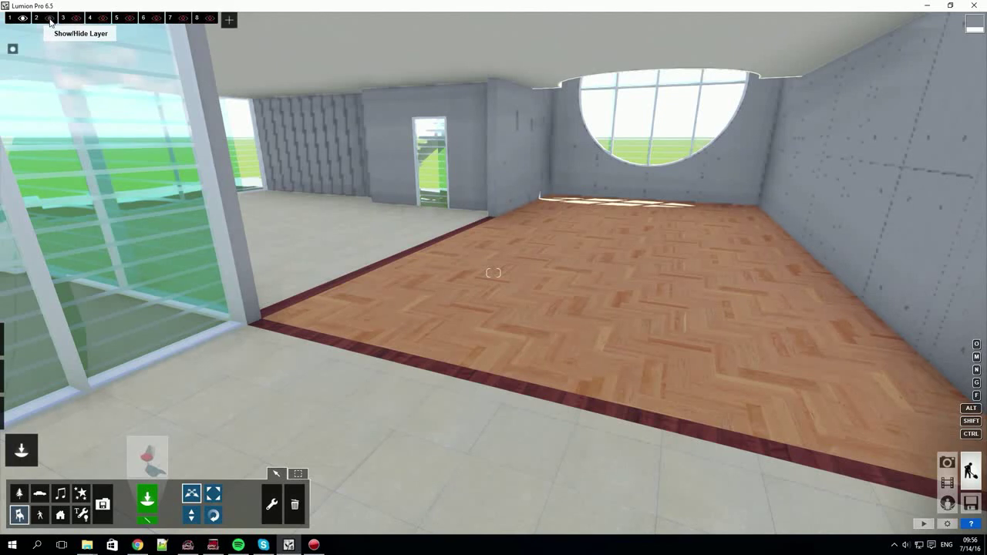
click(49, 17)
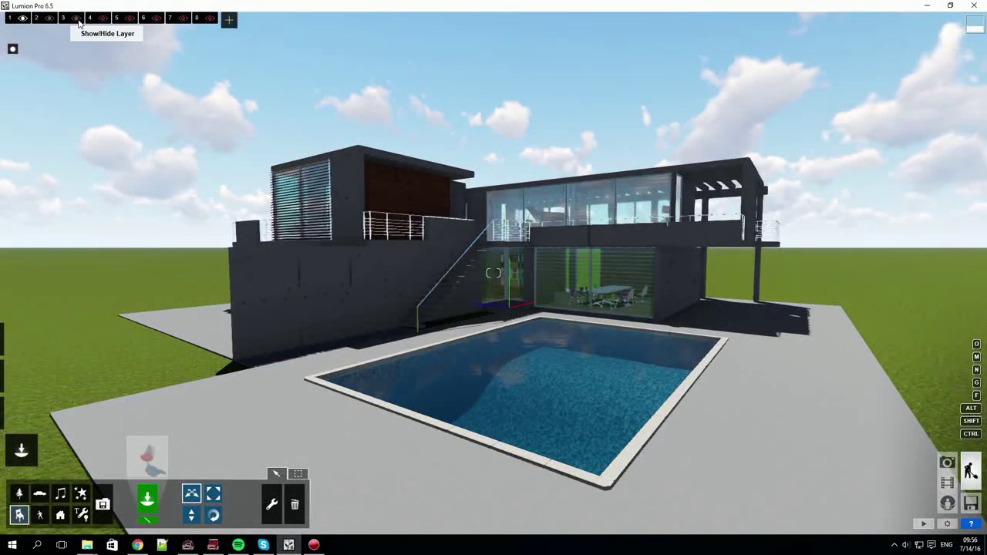
click(78, 19)
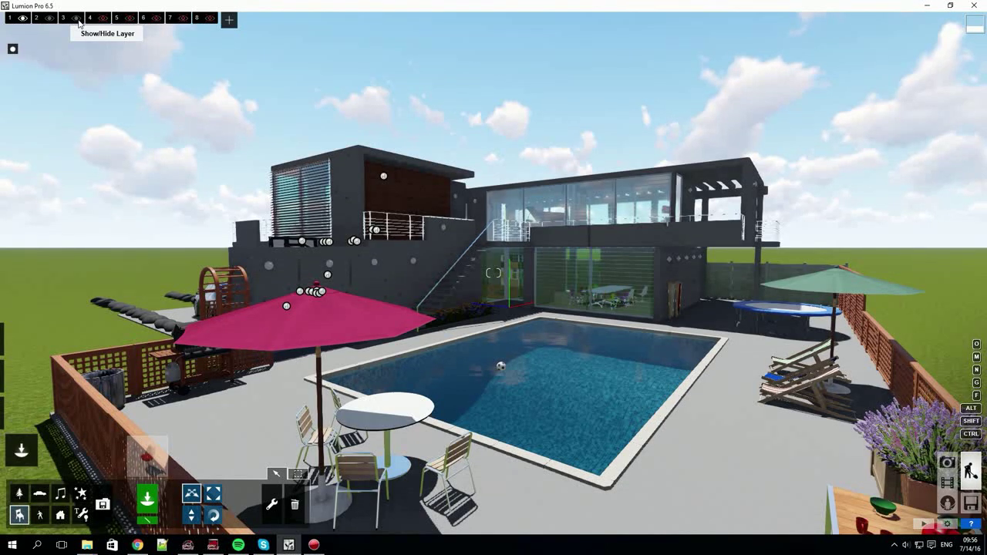
click(101, 22)
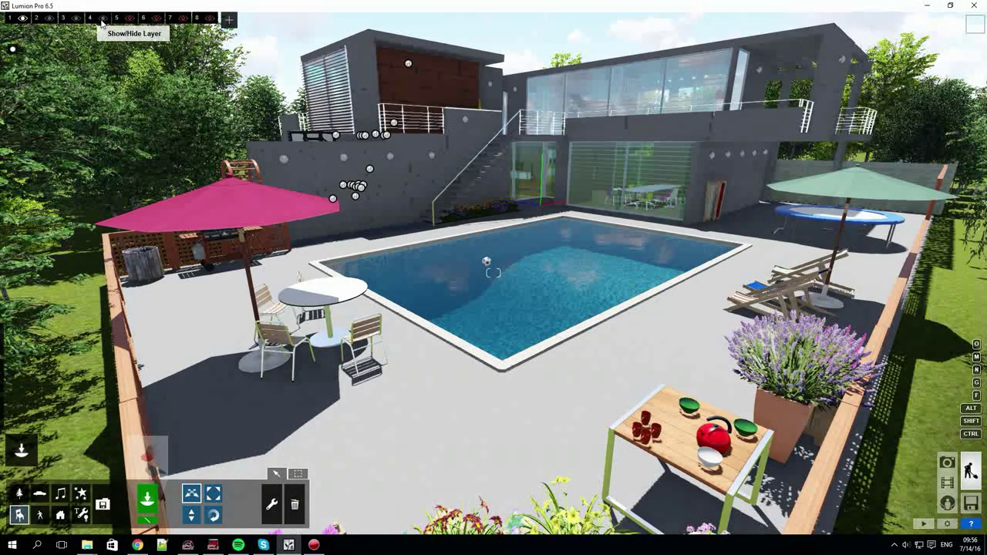
click(118, 18)
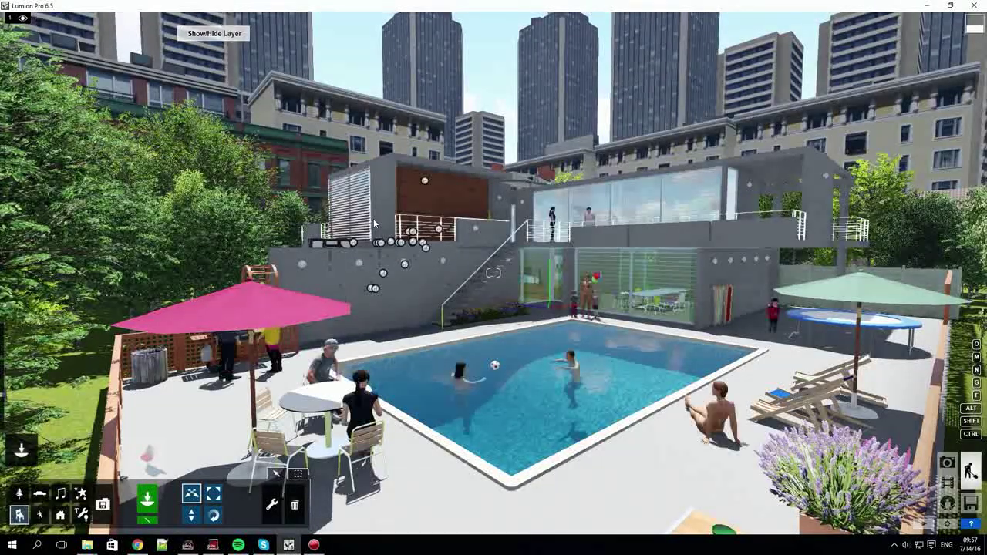
right_drag(373, 222, 340, 293)
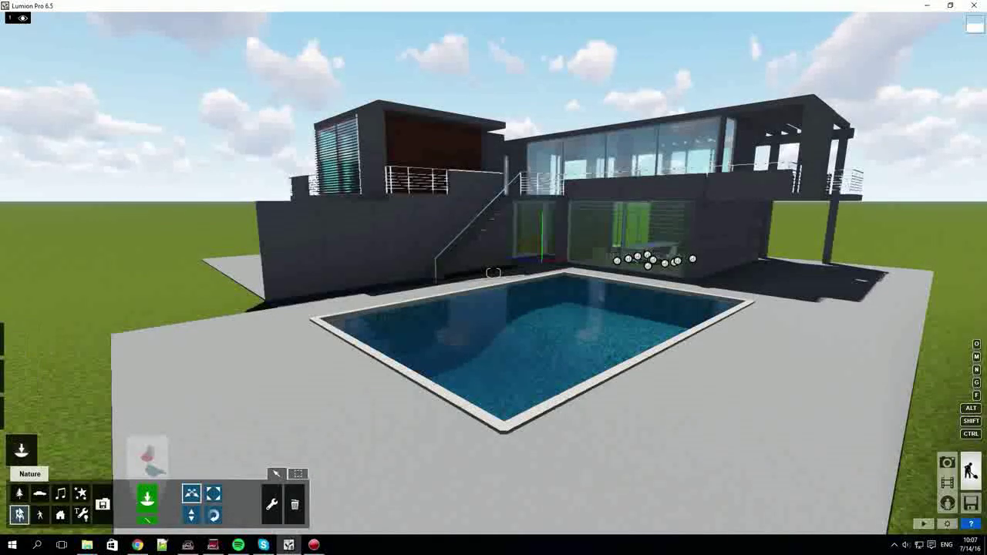
Re-import the house model from the new file ModernHouse_Japan_v7_OverviewTutorial2016_Terrain.fbx
click(103, 505)
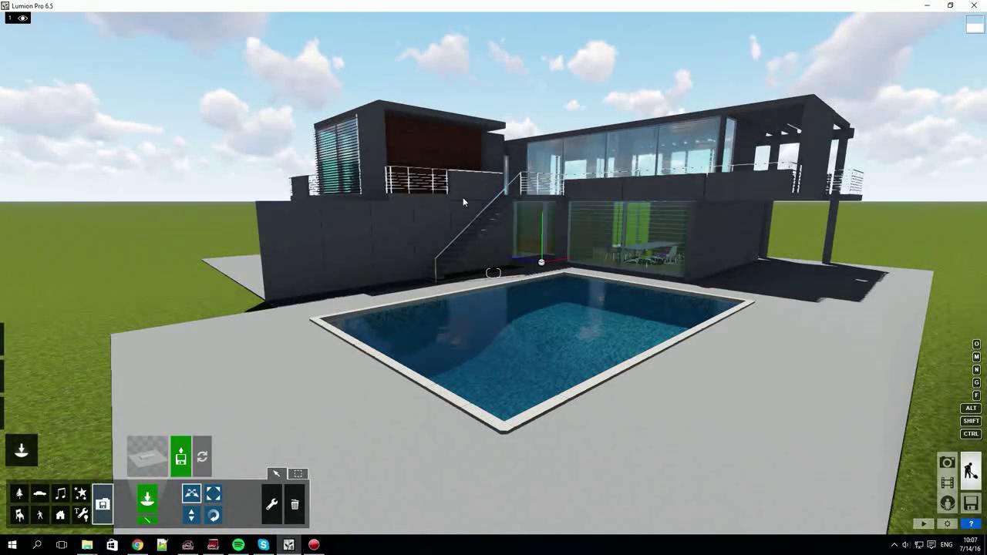
click(540, 264)
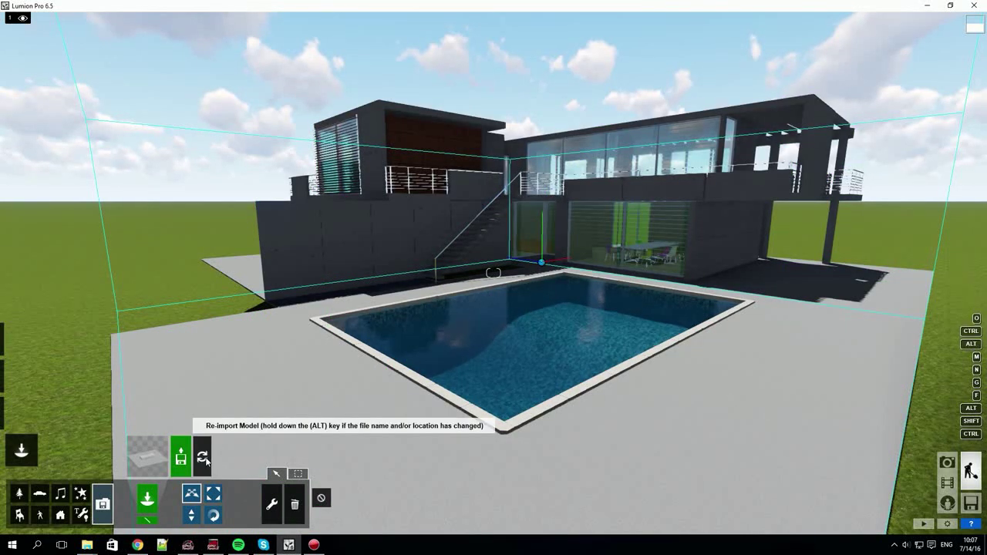
key(alt)
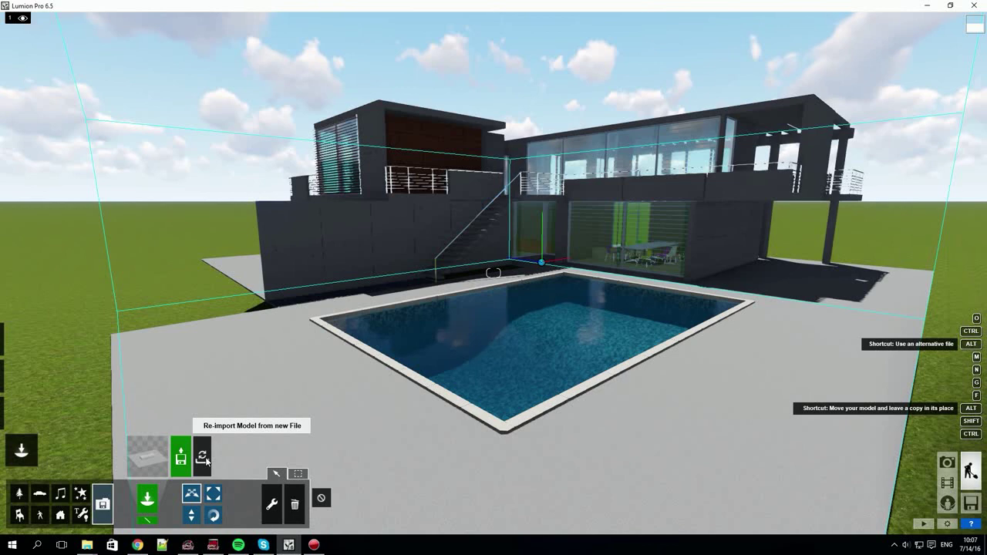
alt+click(206, 460)
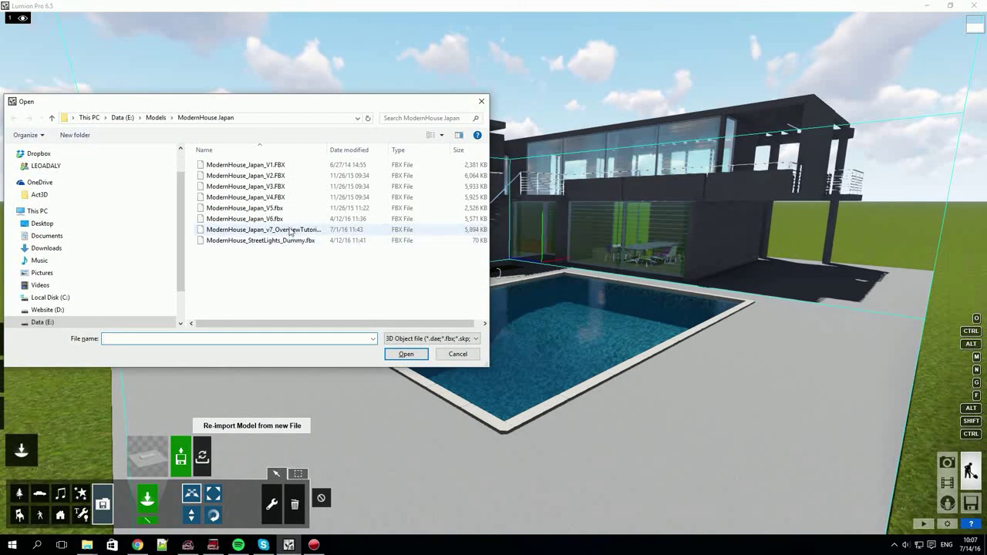
click(290, 230)
click(407, 355)
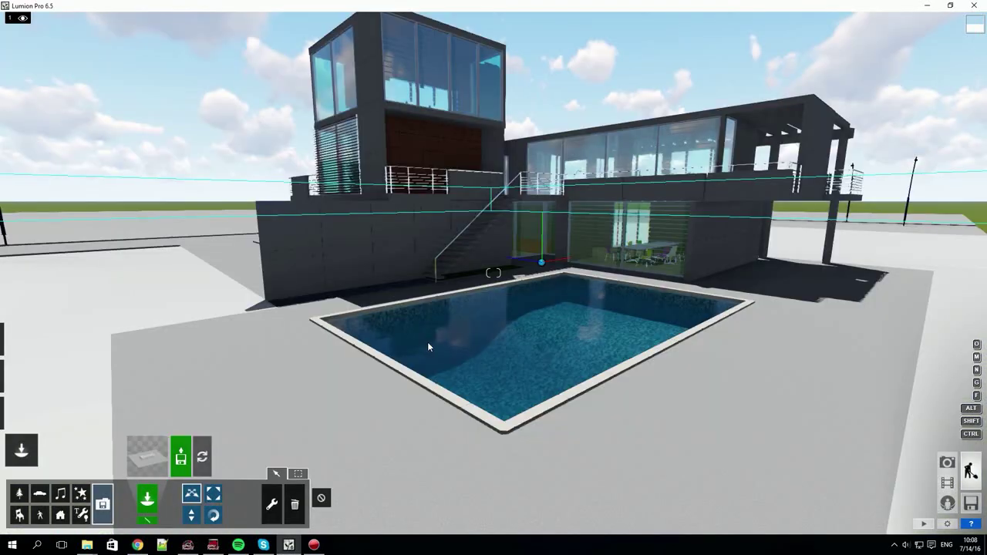
Assign the custom Landscape material to the white terrain surface around the house and save the material change
key(w)
right_drag(656, 171, 332, 324)
key(q)
key(s)
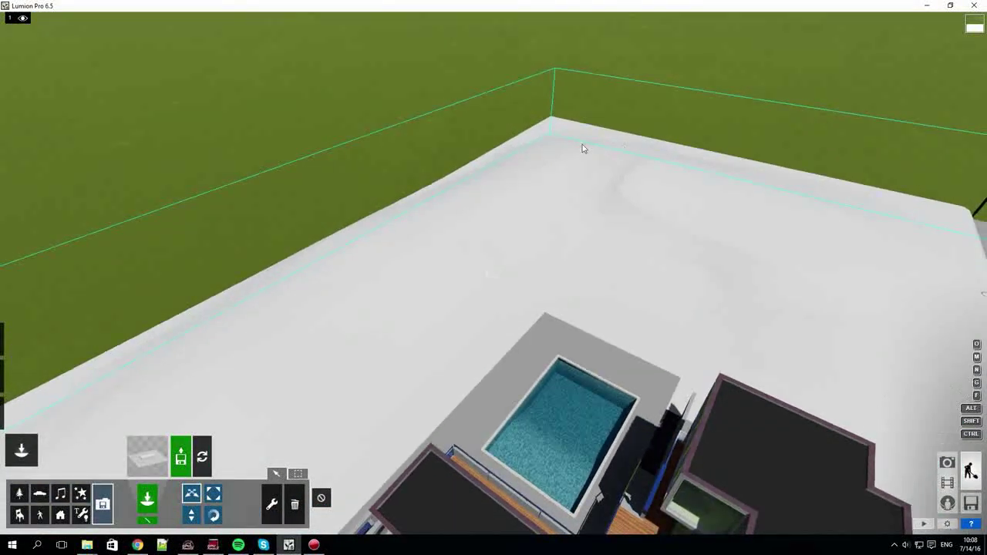
right_drag(757, 240, 937, 231)
key(a)
right_drag(493, 275, 209, 220)
key(w)
right_drag(528, 317, 524, 304)
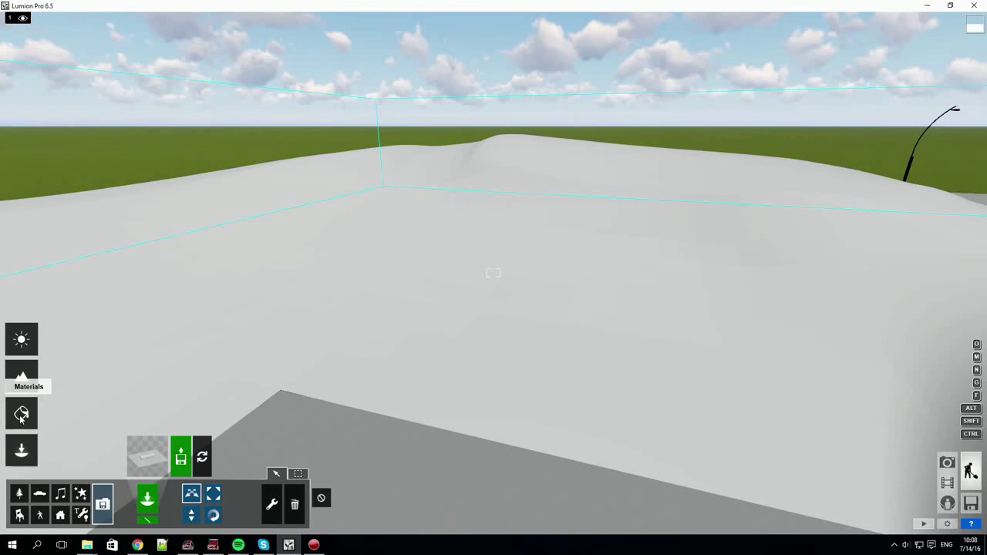
click(21, 414)
click(441, 284)
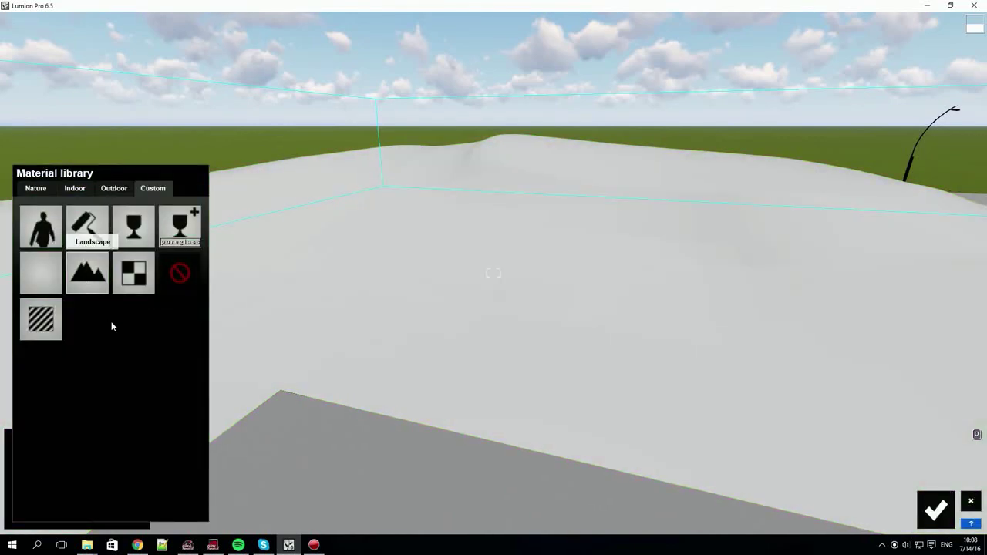
right_drag(455, 317, 536, 328)
click(936, 510)
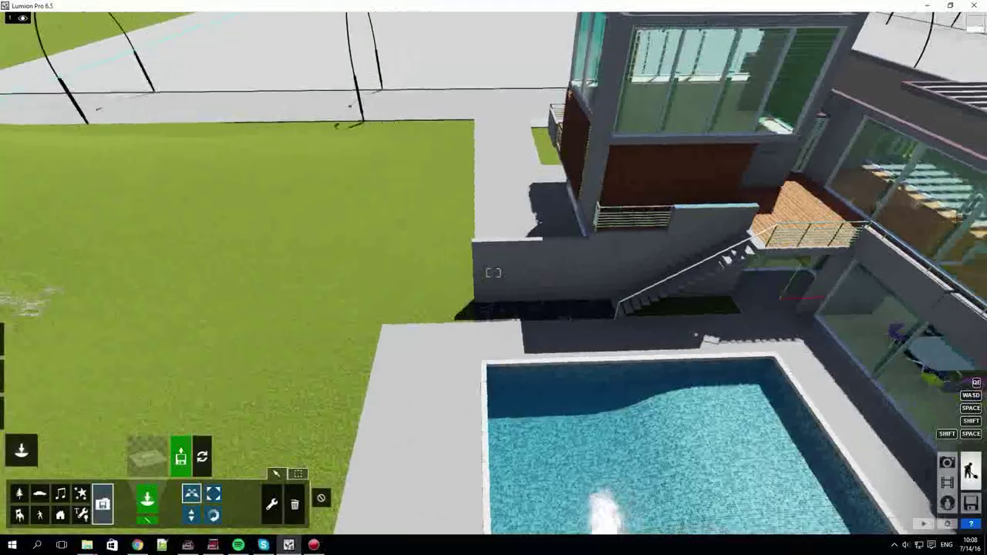
Turn on Mark as terrain for the re-imported house model
right_drag(108, 432, 152, 389)
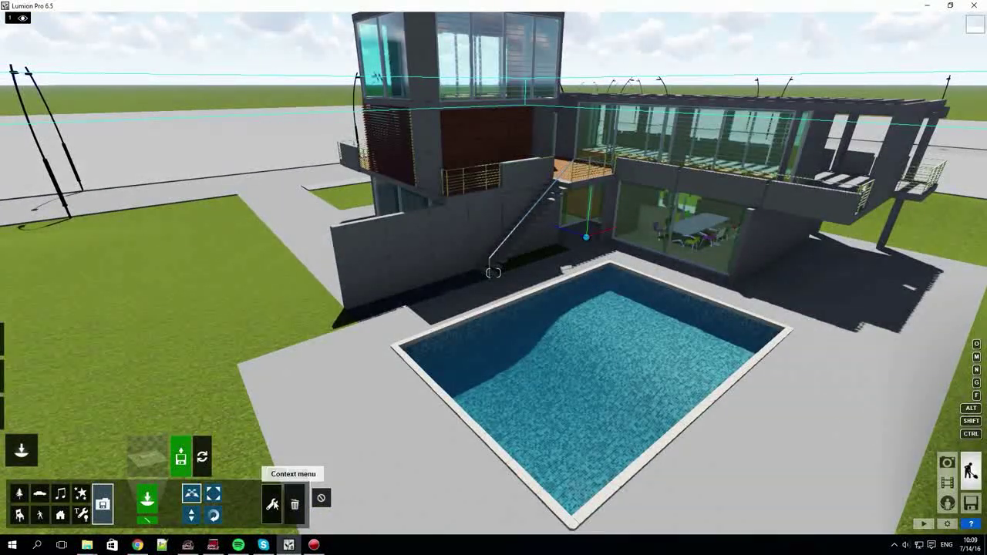
click(272, 503)
click(586, 239)
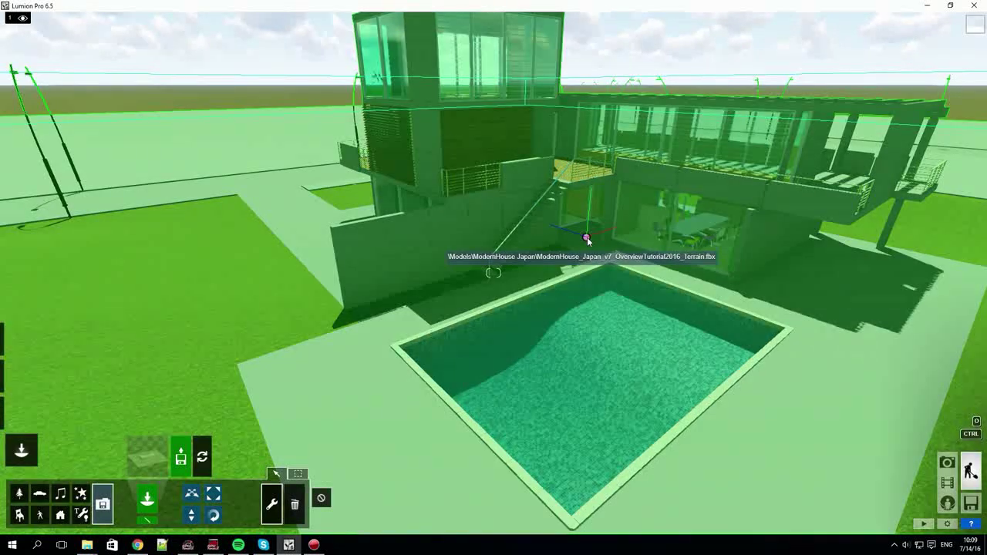
click(590, 202)
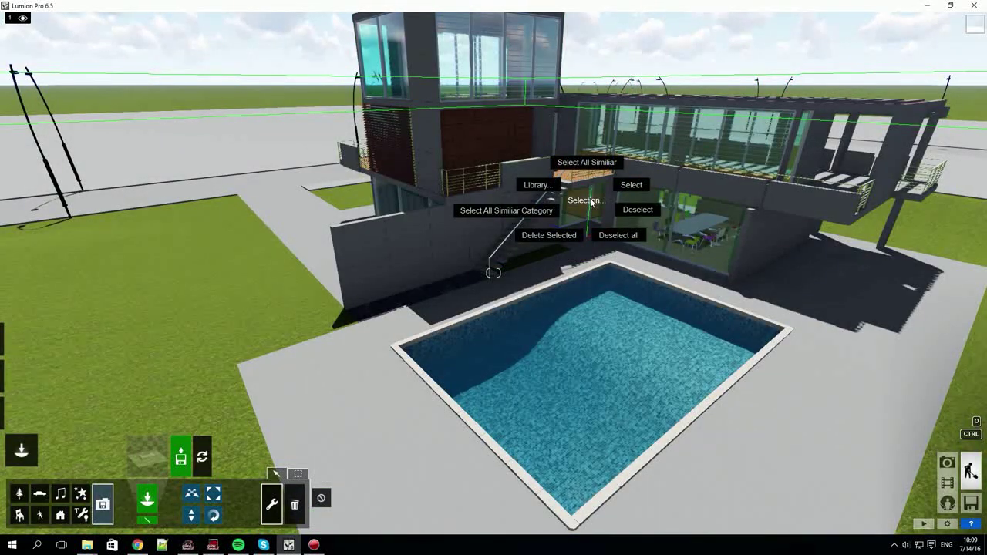
click(586, 201)
click(644, 256)
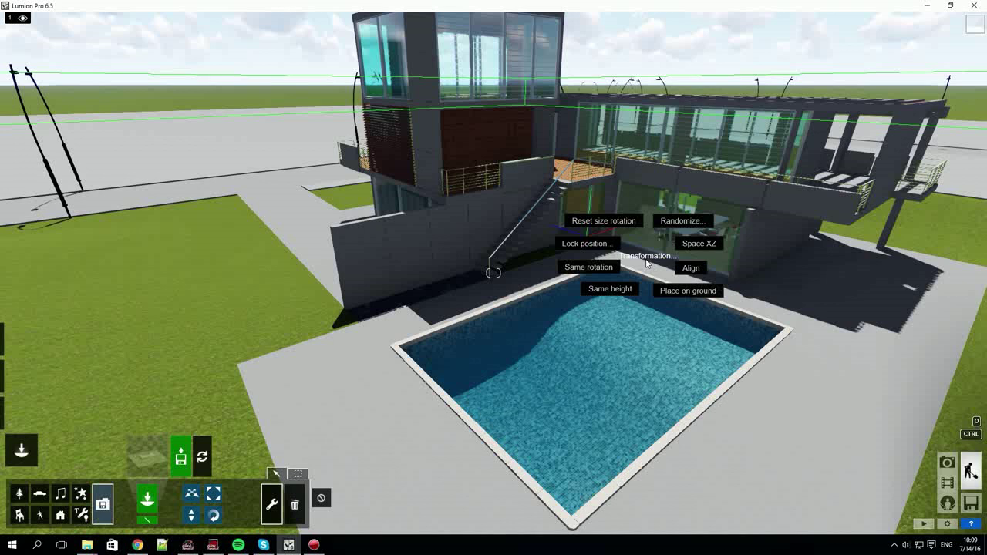
click(646, 259)
click(541, 255)
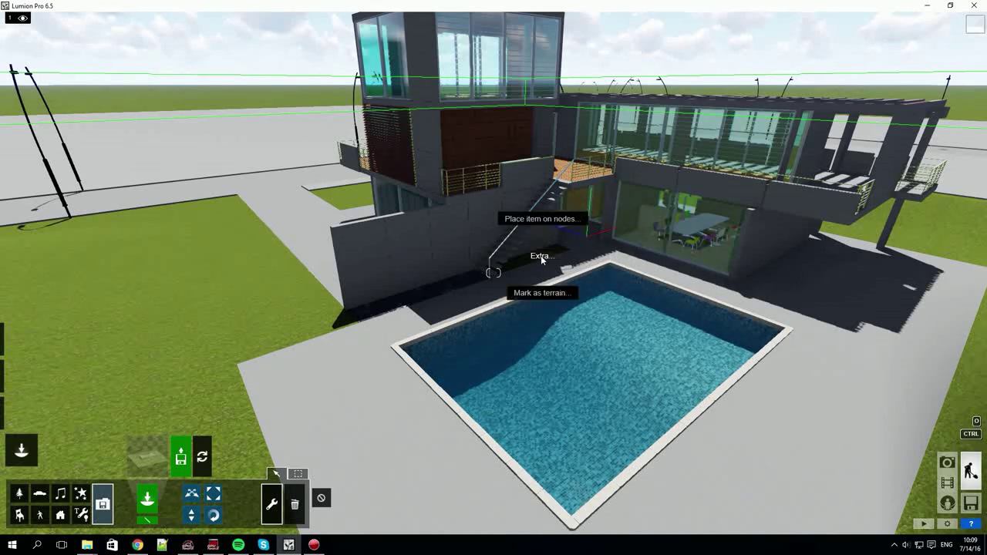
click(539, 293)
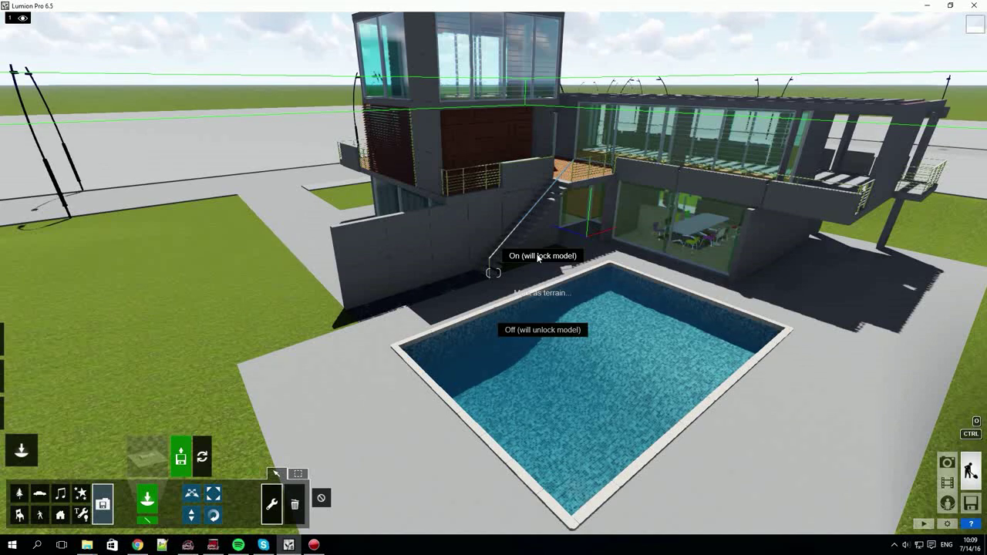
click(537, 259)
Paint a winding sand-coloured path across the imported terrain and a second strip with the grey ground texture
right_drag(537, 261, 170, 254)
mouse_move(23, 415)
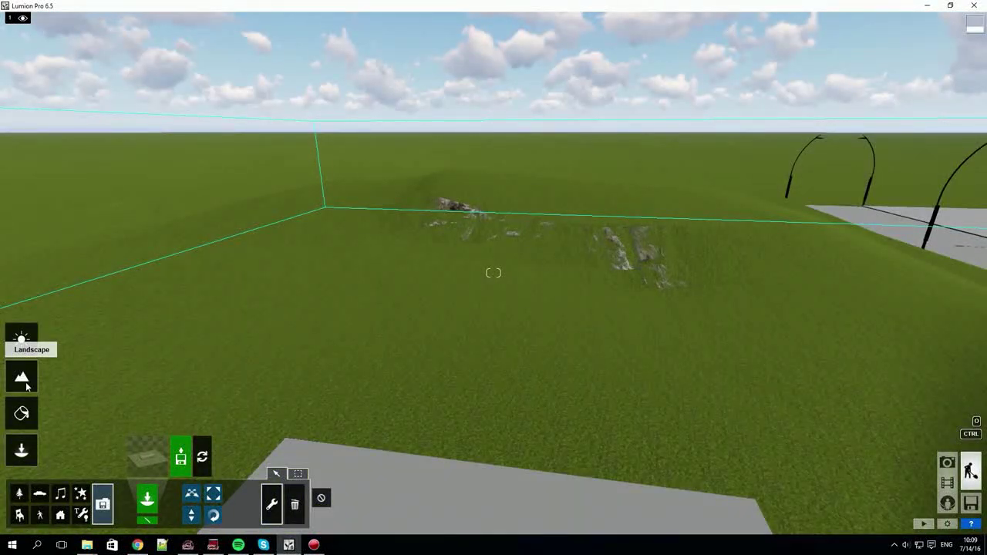
click(26, 387)
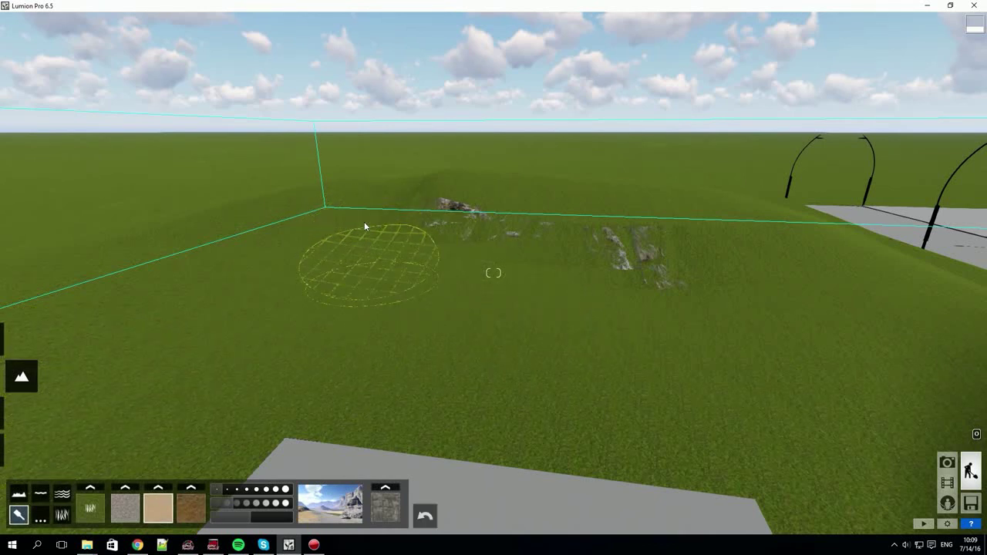
mouse_move(365, 226)
mouse_down()
mouse_move(397, 190)
mouse_move(594, 334)
mouse_move(585, 333)
mouse_move(590, 352)
mouse_move(679, 395)
mouse_move(771, 481)
mouse_move(760, 498)
mouse_up()
right_drag(324, 397, 238, 443)
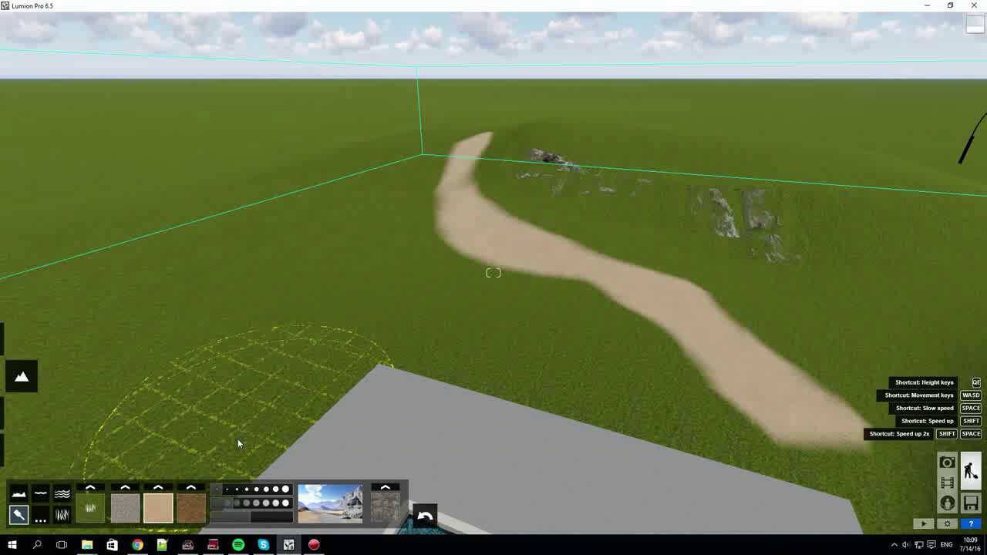
click(125, 506)
mouse_move(427, 246)
mouse_down()
mouse_move(512, 269)
mouse_move(677, 379)
mouse_up()
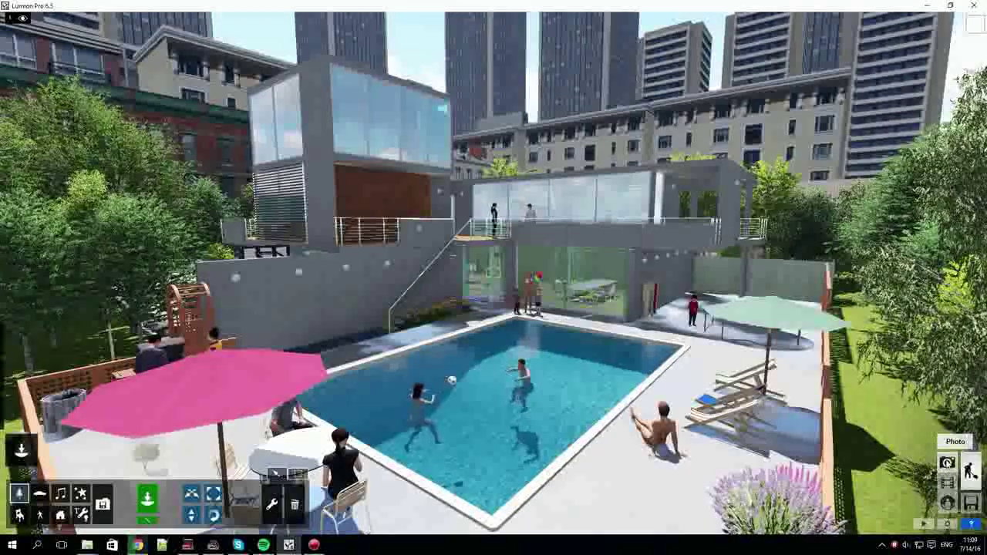
Switch to Photo mode, frame the pool and house behind the table with the red kettle, and store it in slot 1
click(947, 463)
key(s)
mouse_move(494, 254)
right_down()
mouse_move(493, 316)
mouse_move(494, 246)
right_up()
key(w)
key(d)
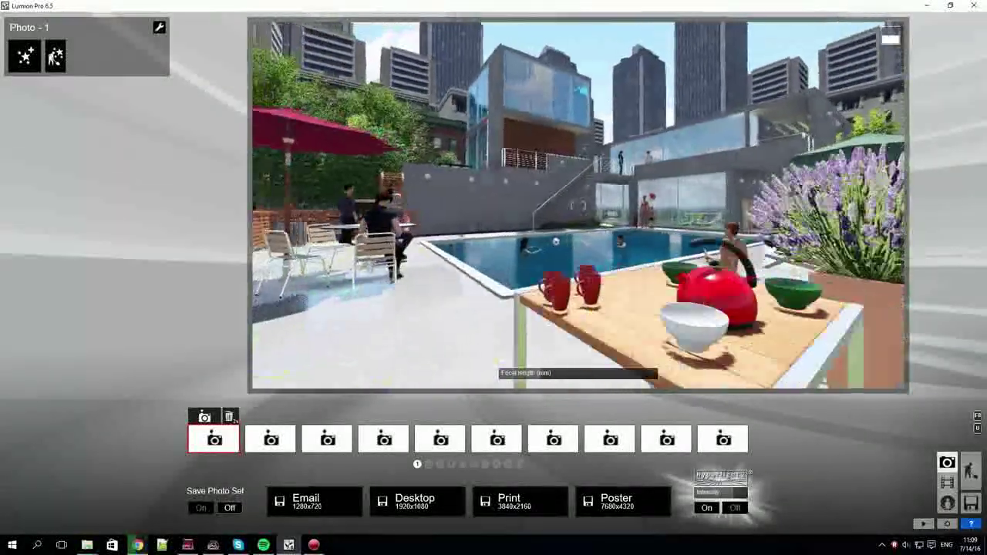
click(204, 417)
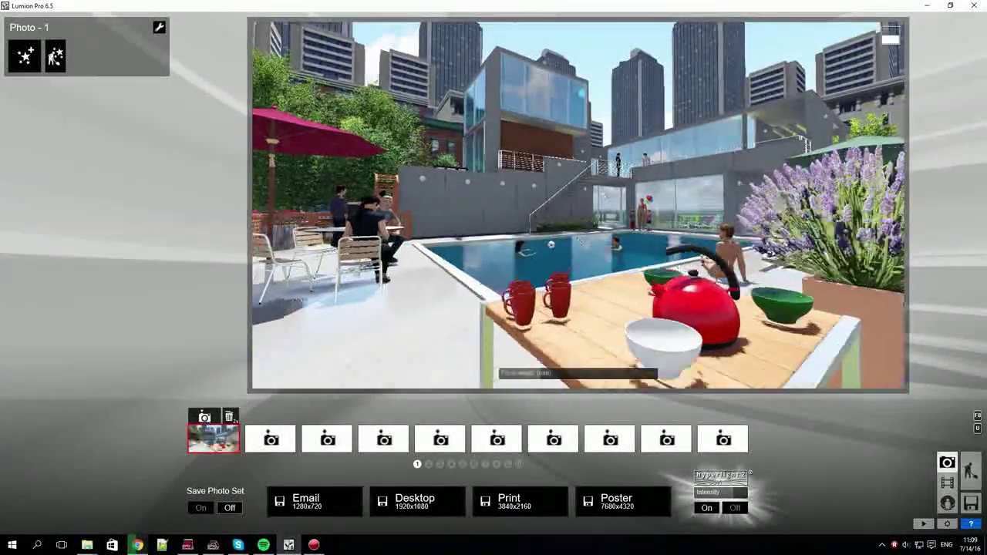
Frame the pool with the table and red umbrella in the foreground and store the camera in photo slot 2
key(w)
right_drag(605, 197, 656, 239)
key(s)
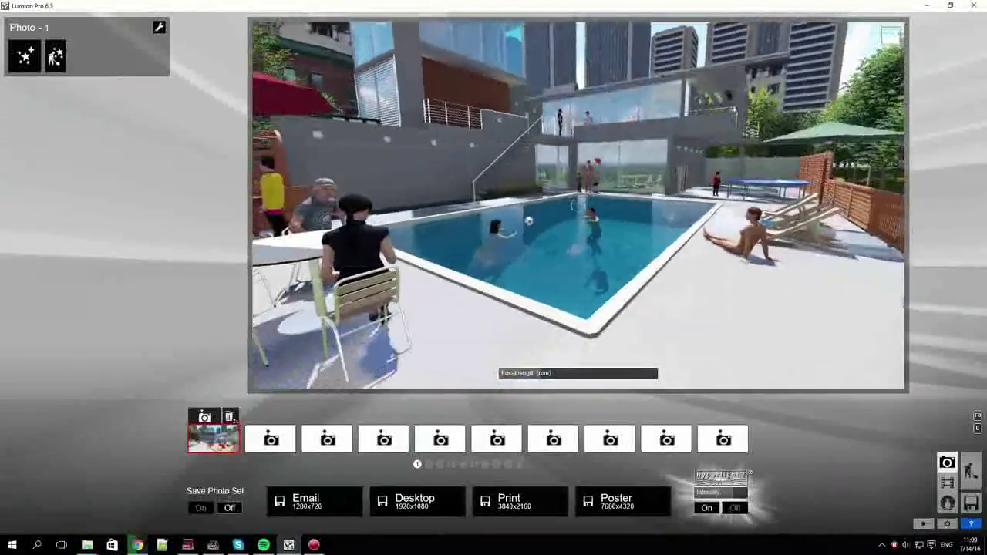
key(e)
key(a)
key(q)
right_drag(575, 205, 597, 221)
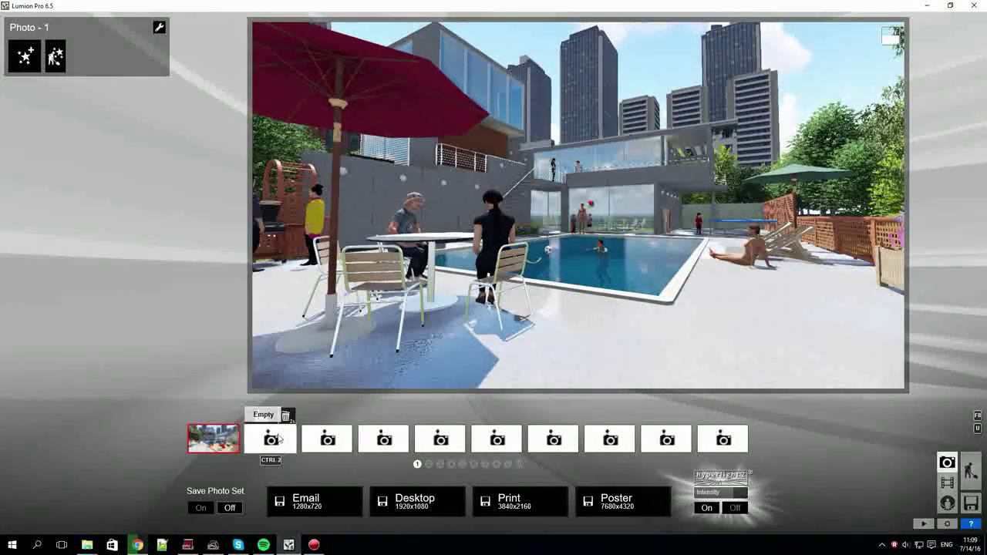
click(270, 439)
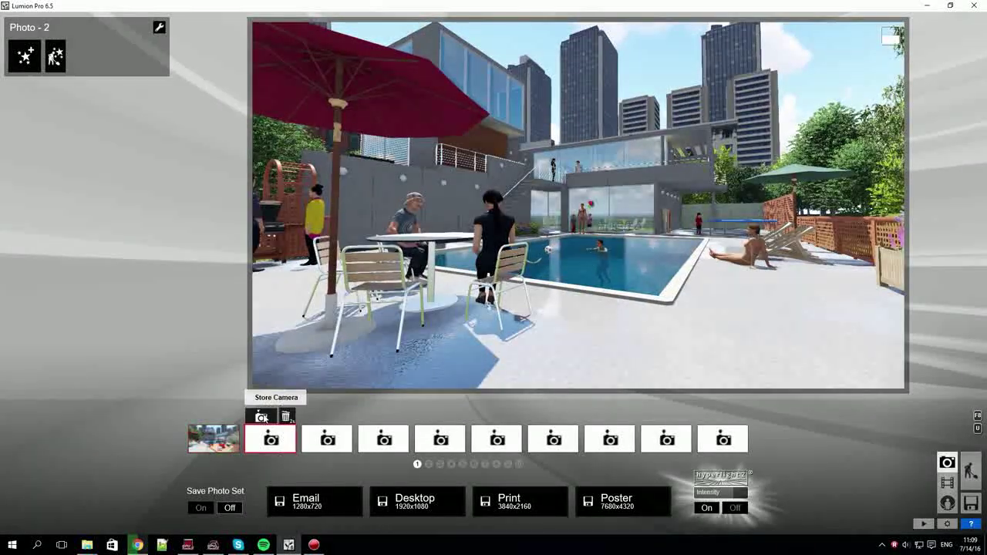
click(262, 417)
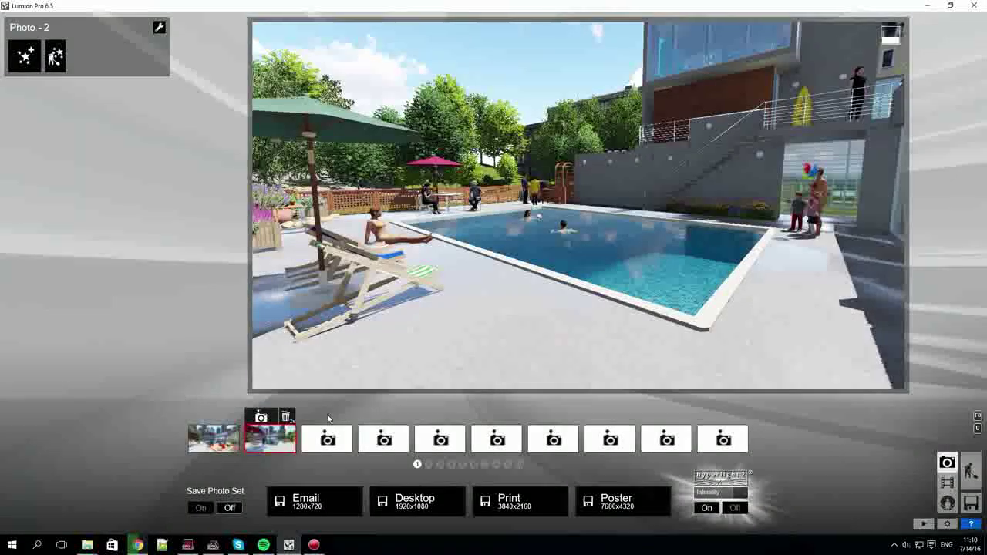
Store the pool view from the deck chairs in photo slot 3 and the living room interior in slot 4
click(327, 439)
click(317, 418)
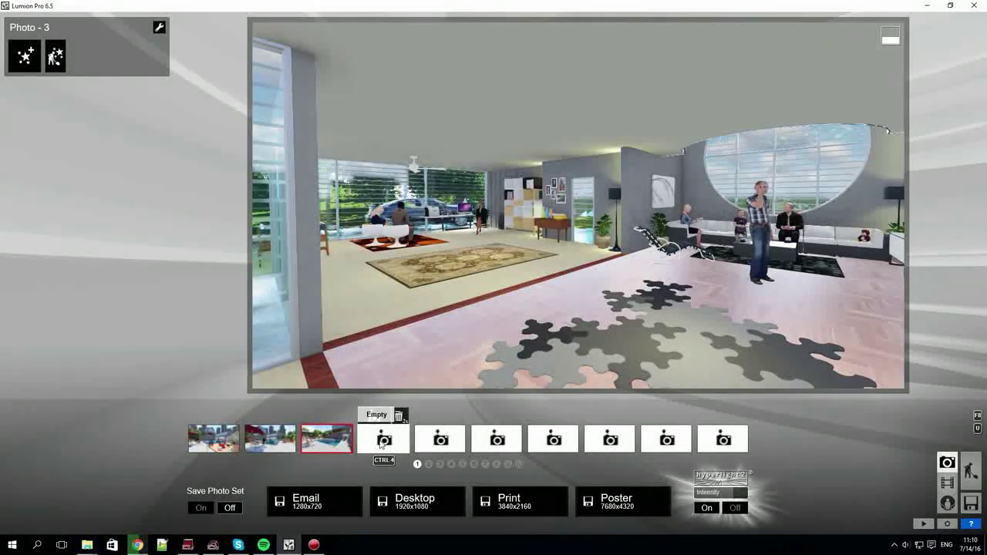
click(383, 439)
Review stored photos 3, 2 and 1, look at the other photo sets, and return to photo set 1
click(322, 439)
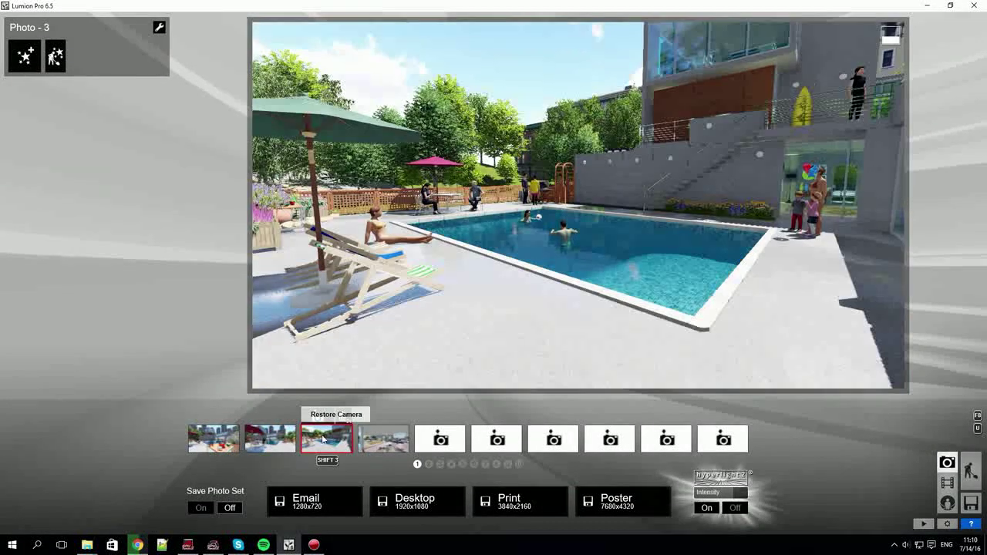
click(270, 440)
click(229, 442)
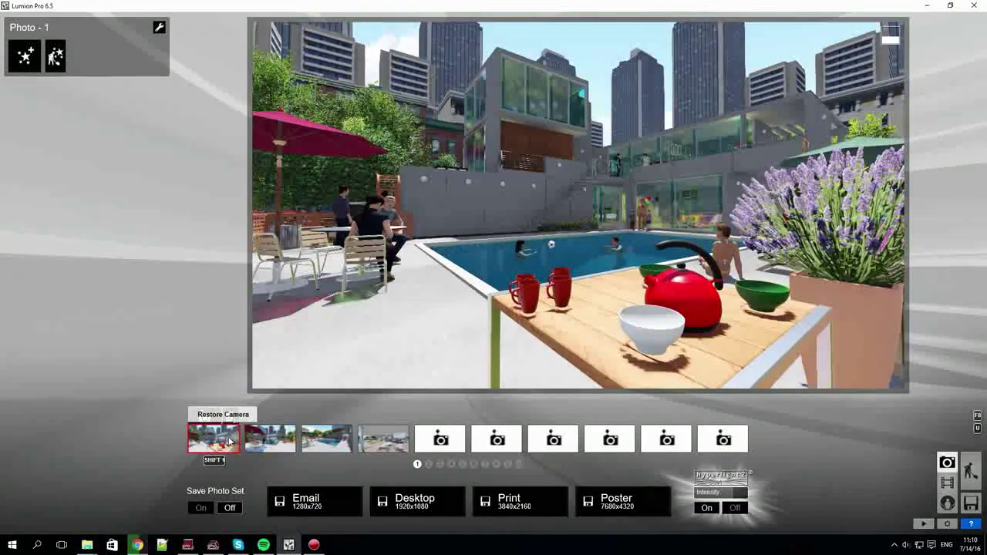
click(430, 464)
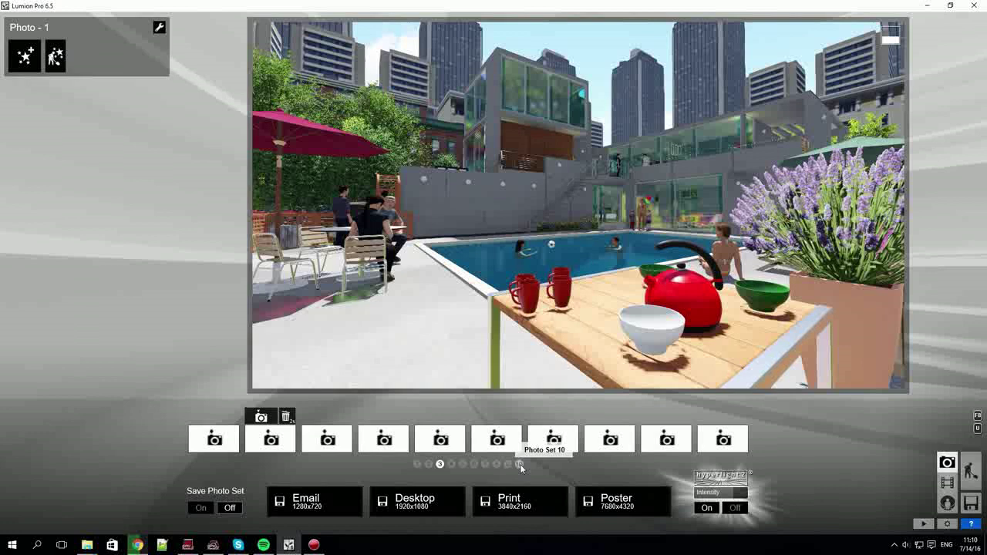
click(418, 465)
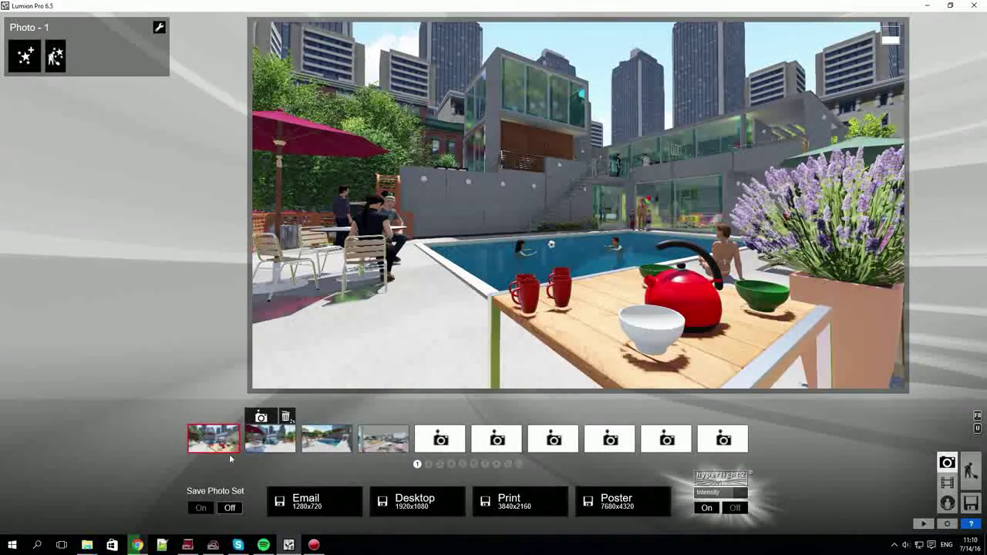
Browse the photo effect categories and add the Sketch effect to photo 1
click(26, 54)
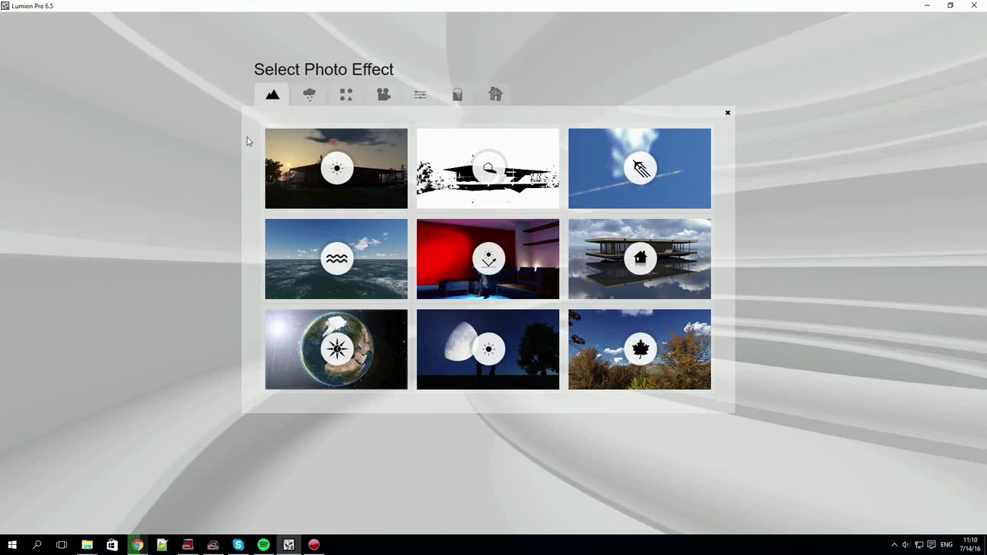
click(309, 95)
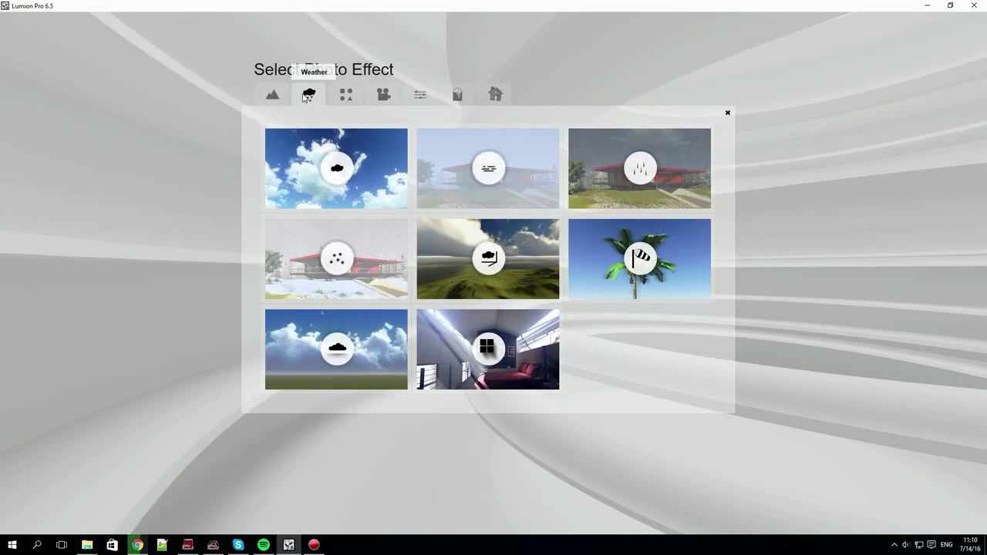
click(347, 95)
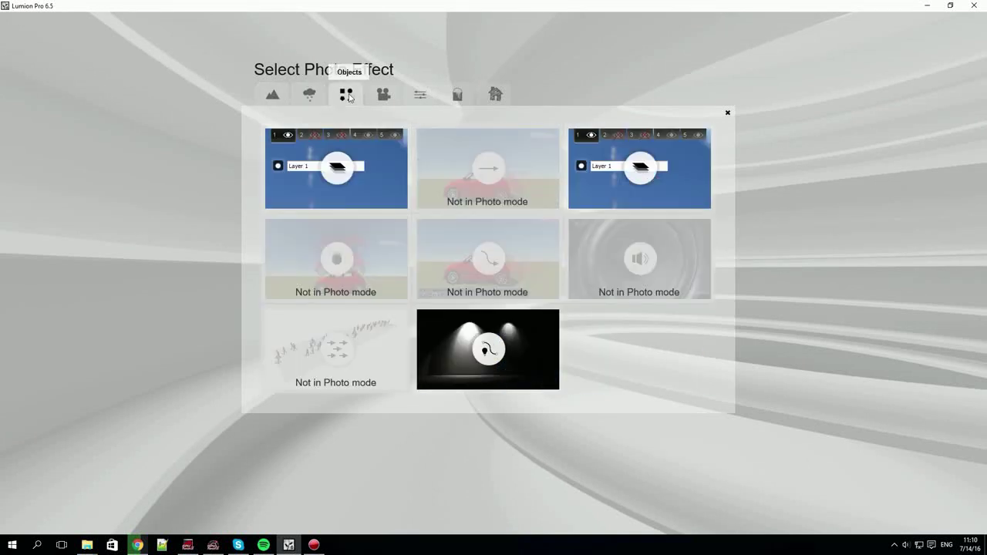
click(383, 95)
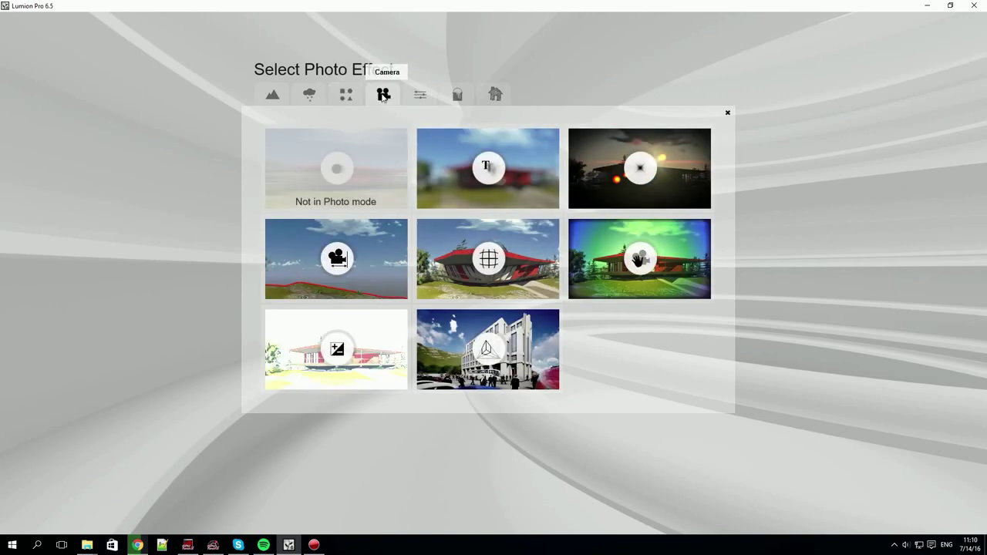
click(420, 95)
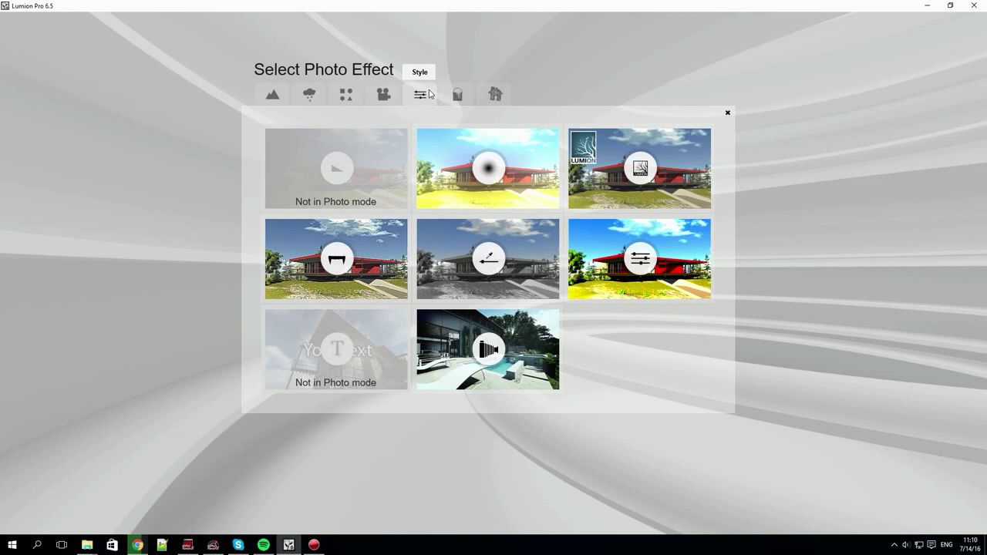
click(458, 95)
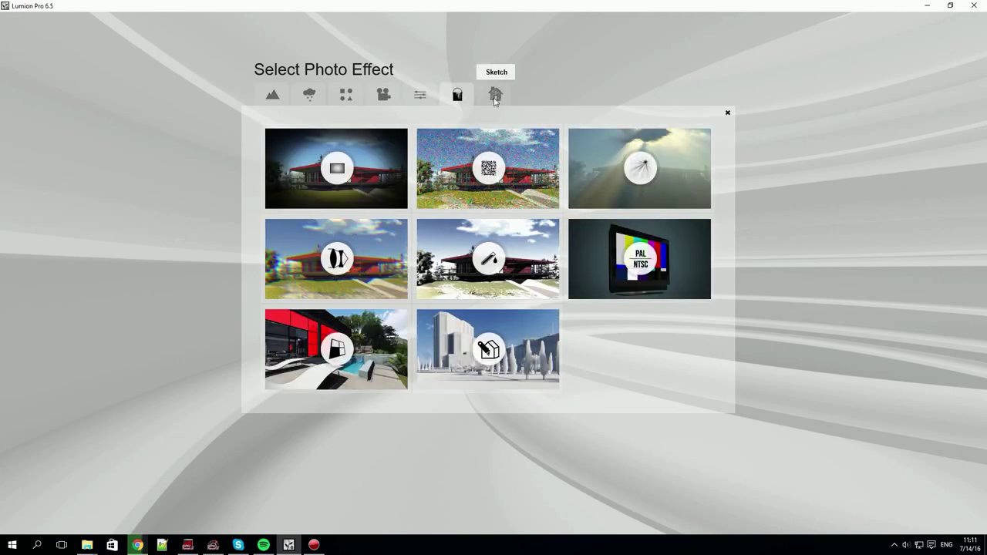
click(495, 96)
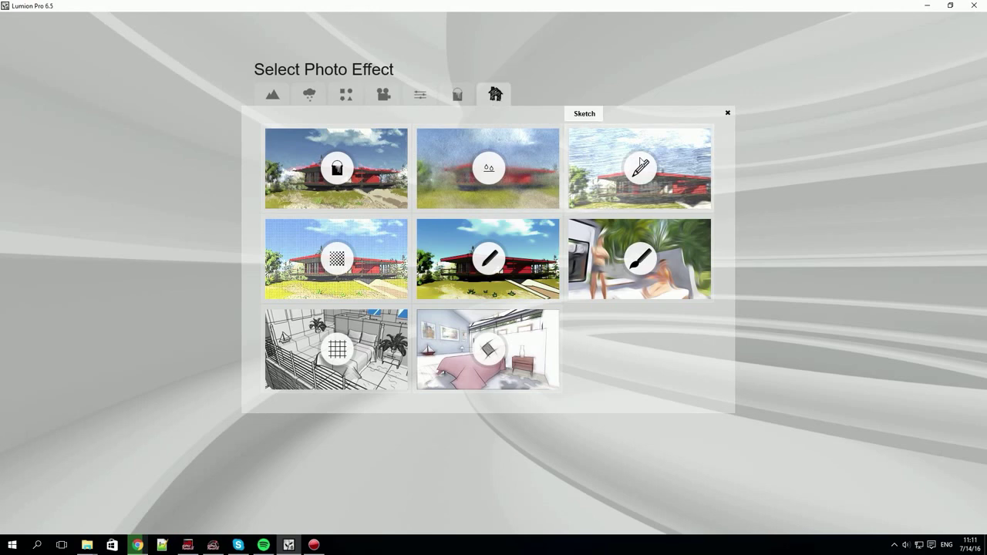
click(641, 168)
Set the Sketch effect to accuracy 0.8, sketch style 0.9 and coloring 1.8, and raise contrast, outline fadeout and dynamic
mouse_move(101, 105)
mouse_down()
mouse_move(17, 104)
mouse_move(245, 112)
mouse_move(54, 108)
mouse_up()
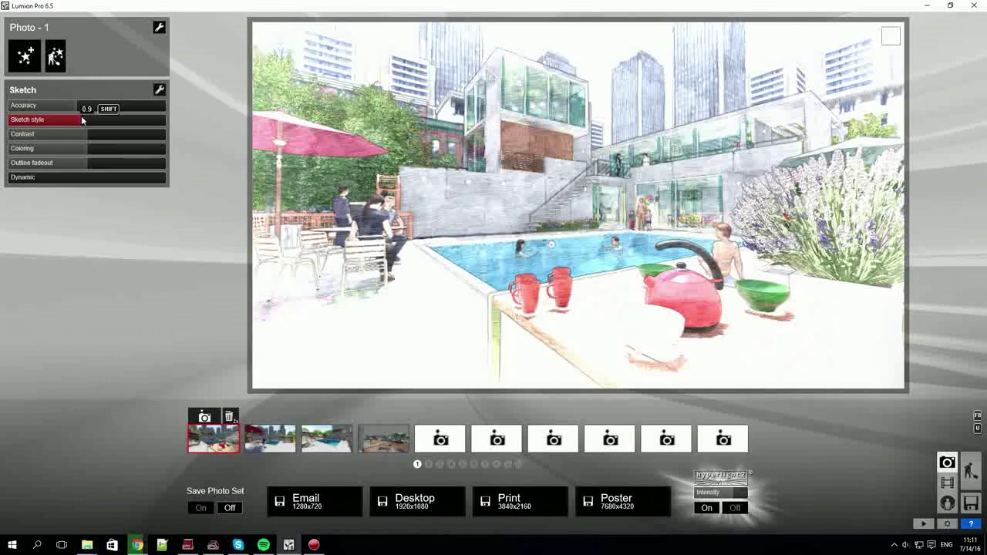
drag(104, 136, 144, 152)
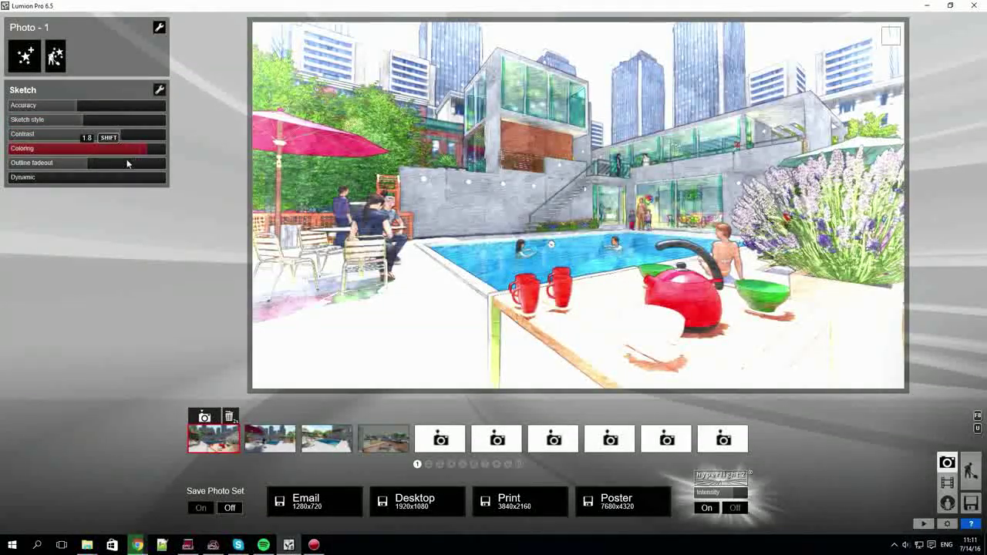
drag(34, 164, 140, 163)
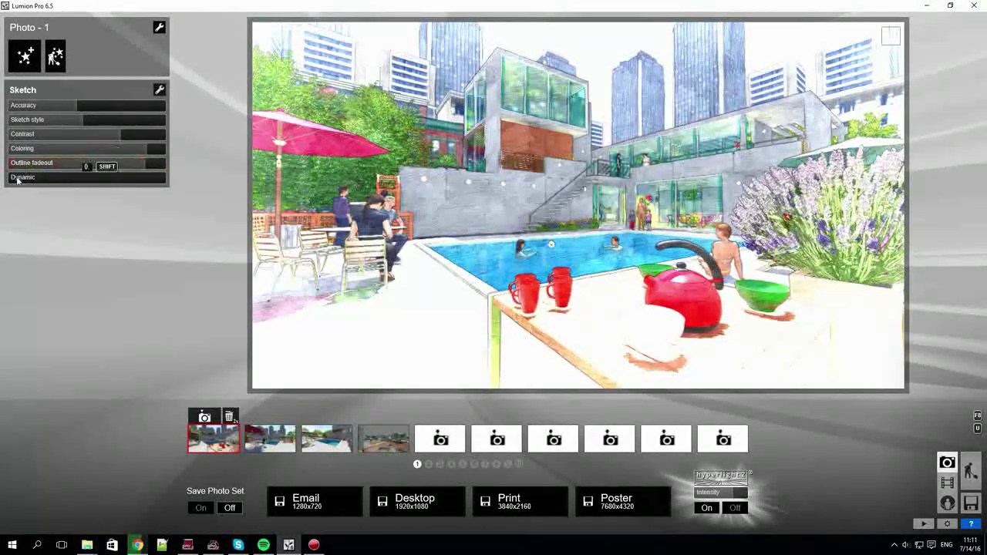
mouse_move(74, 180)
mouse_down()
mouse_move(165, 181)
mouse_move(57, 179)
mouse_move(70, 180)
mouse_up()
drag(77, 107, 71, 109)
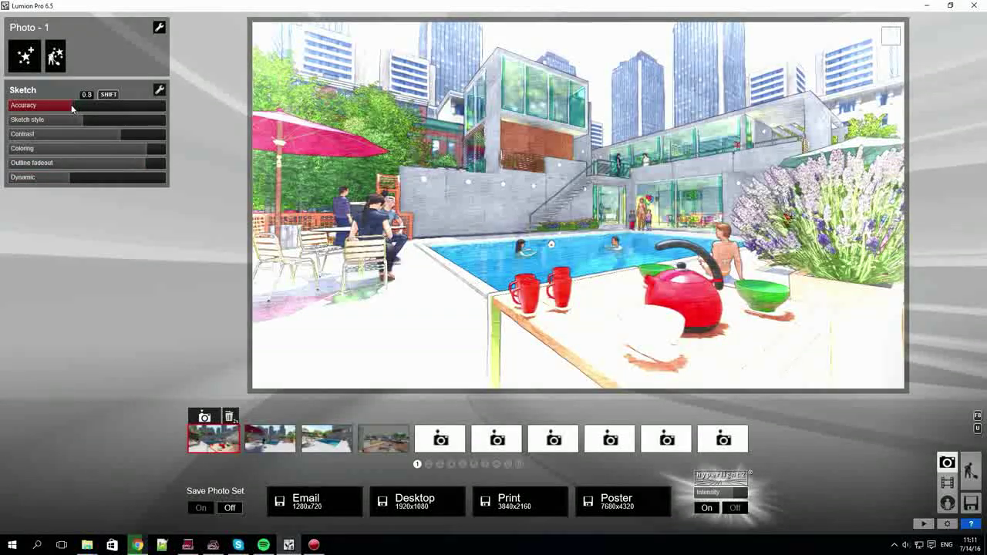
Add the Sun effect to photo 2 and lower the sun height to about 0 for a dusk scene
click(270, 438)
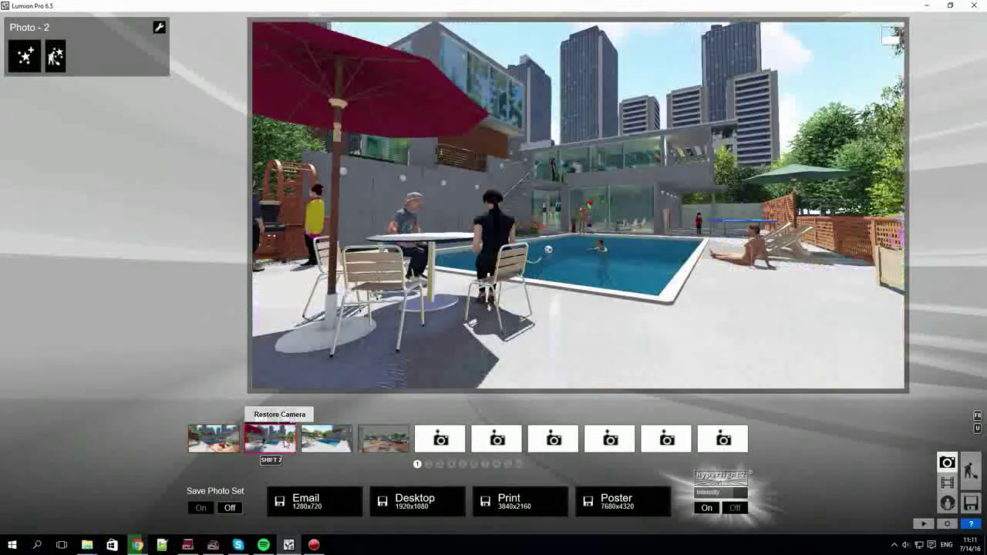
click(34, 60)
click(273, 95)
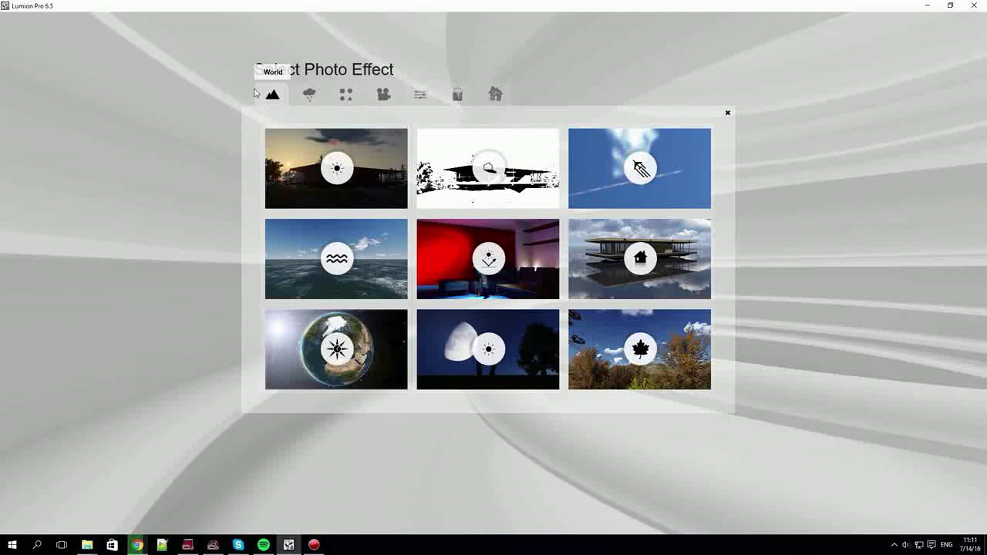
click(337, 171)
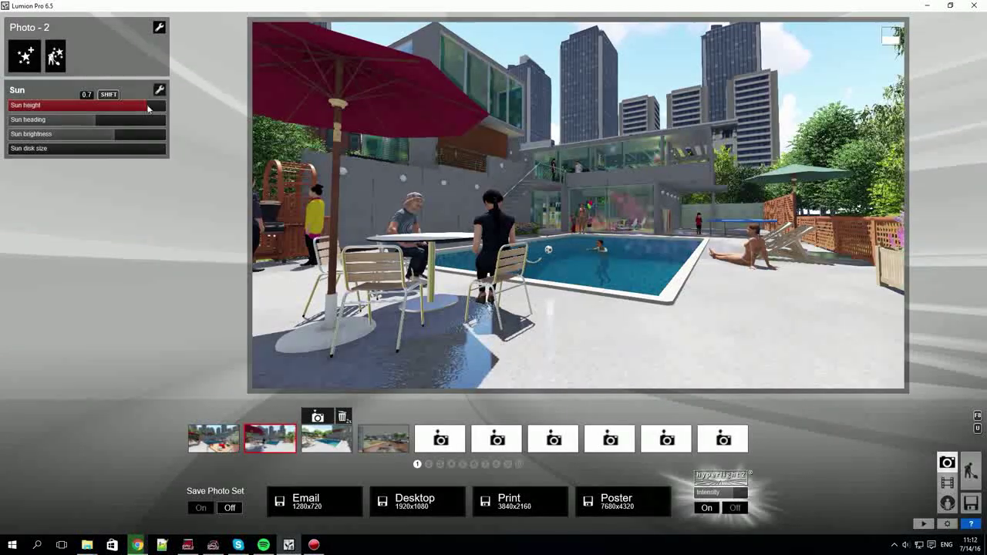
drag(148, 105, 91, 113)
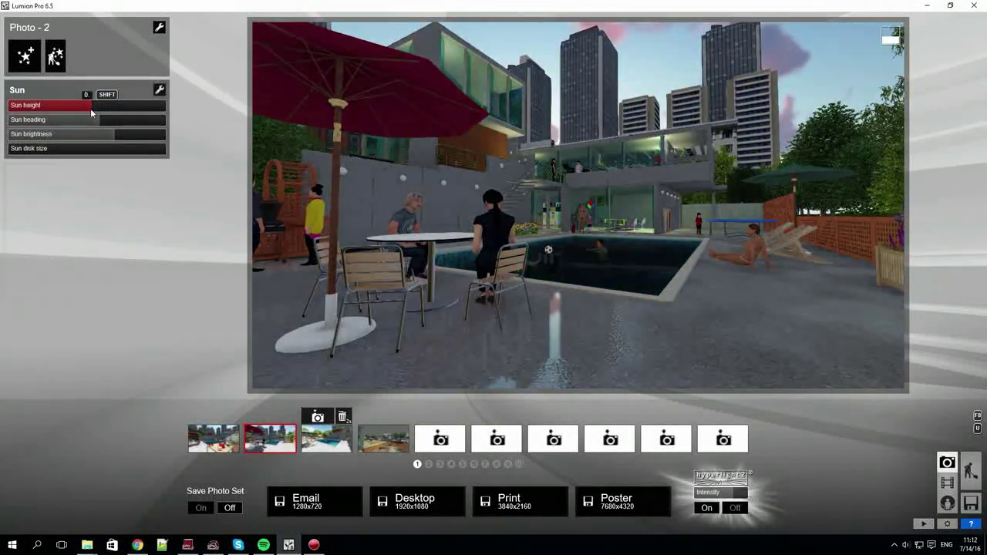
Add the Reflection effect to photo 2 and turn on Speedray Reflections
click(34, 55)
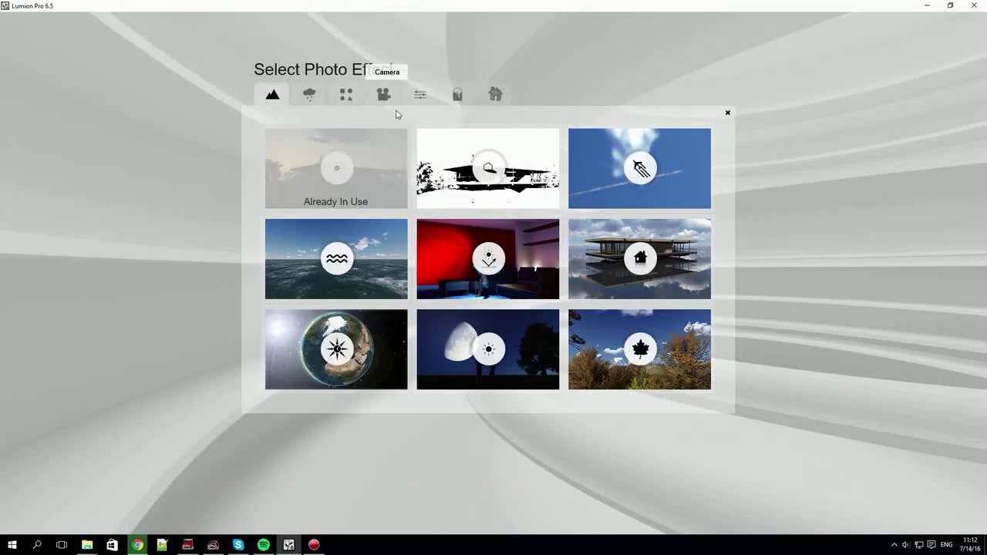
click(637, 266)
click(151, 291)
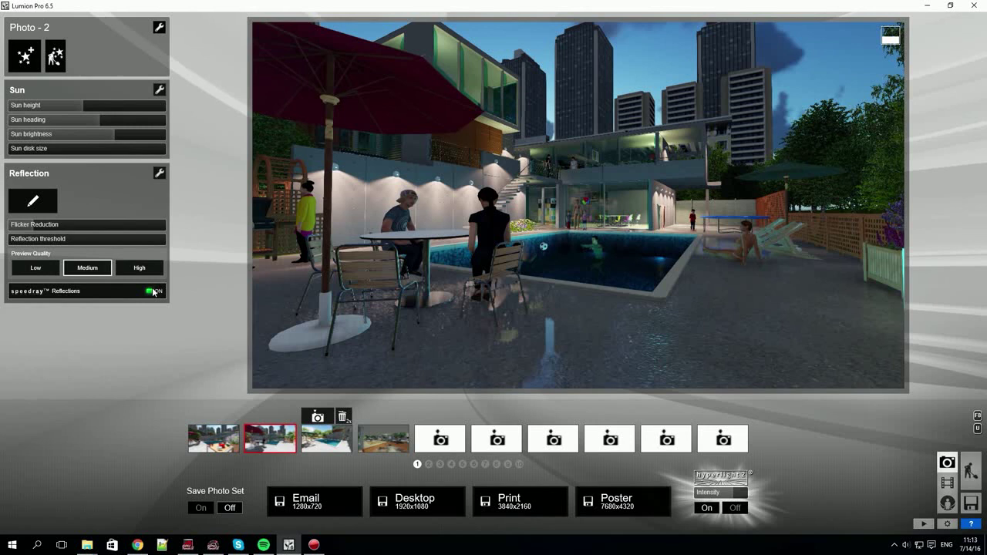
Compare the photo with Speedray Reflections off and on, leaving them on
click(153, 292)
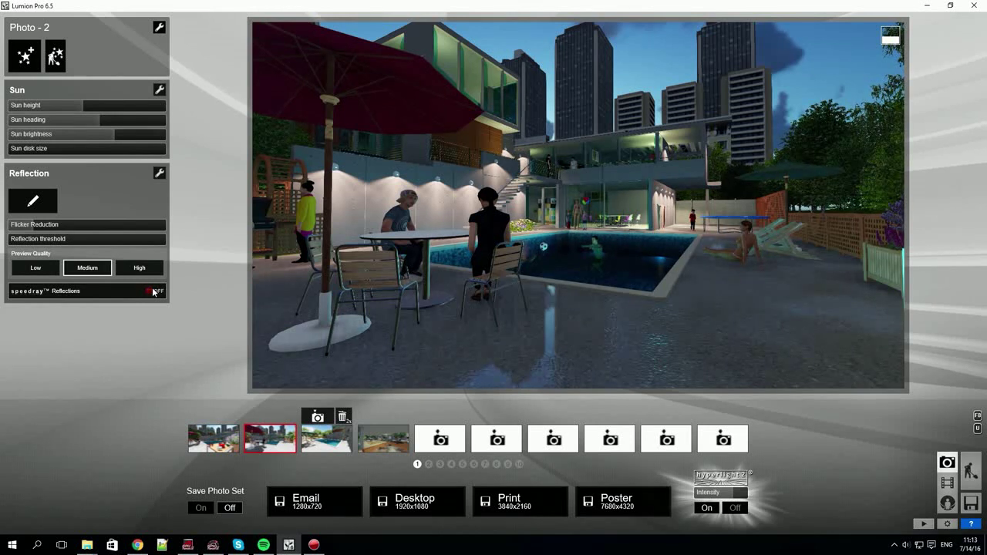
click(152, 292)
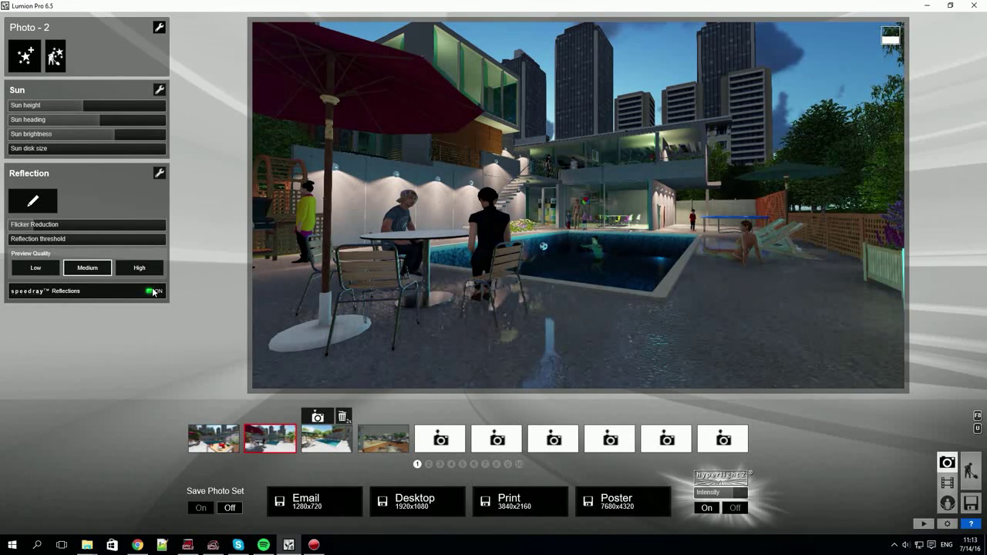
click(152, 291)
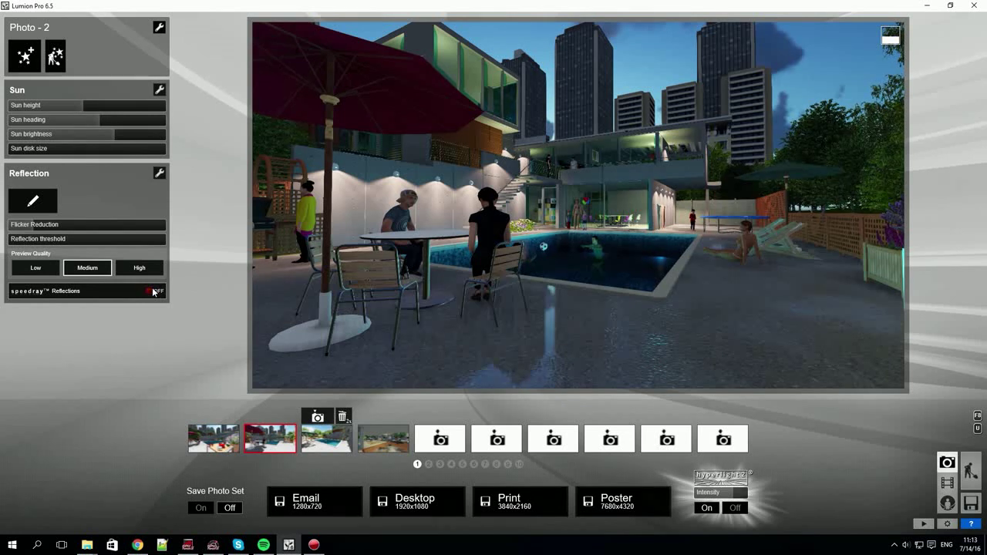
click(153, 292)
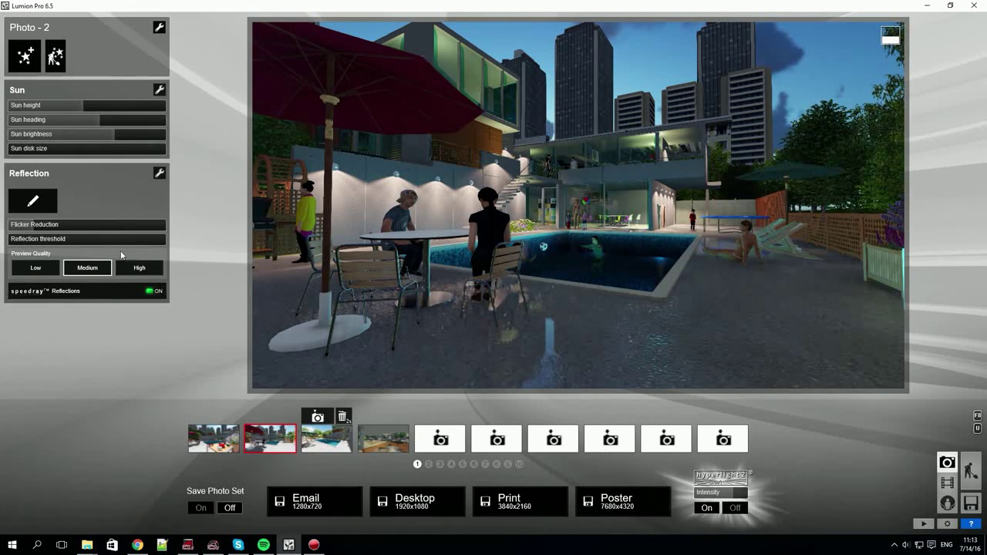
Add two reflection planes to the Reflection effect, one on the pool water and one on the house's upper-floor glass facade
click(32, 202)
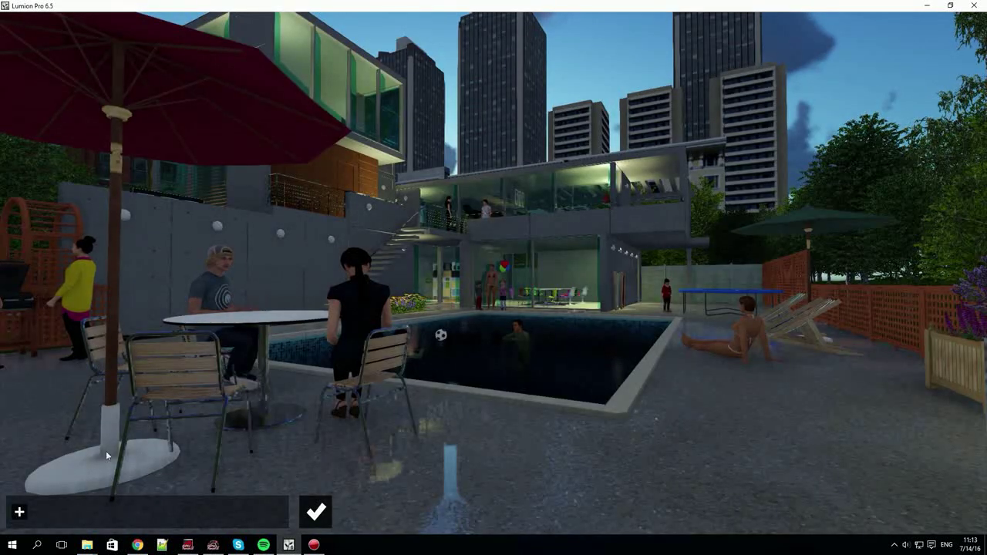
click(19, 511)
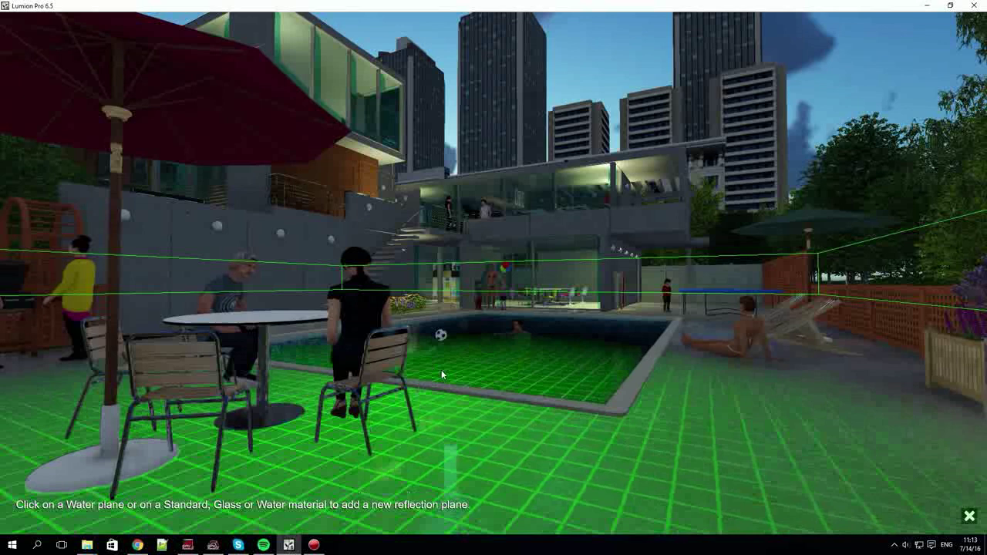
click(482, 352)
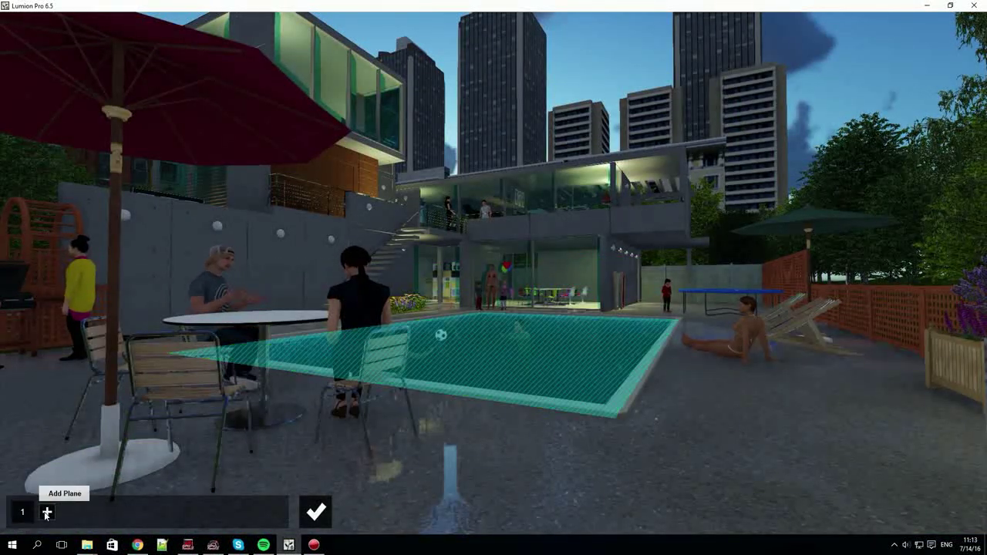
click(47, 513)
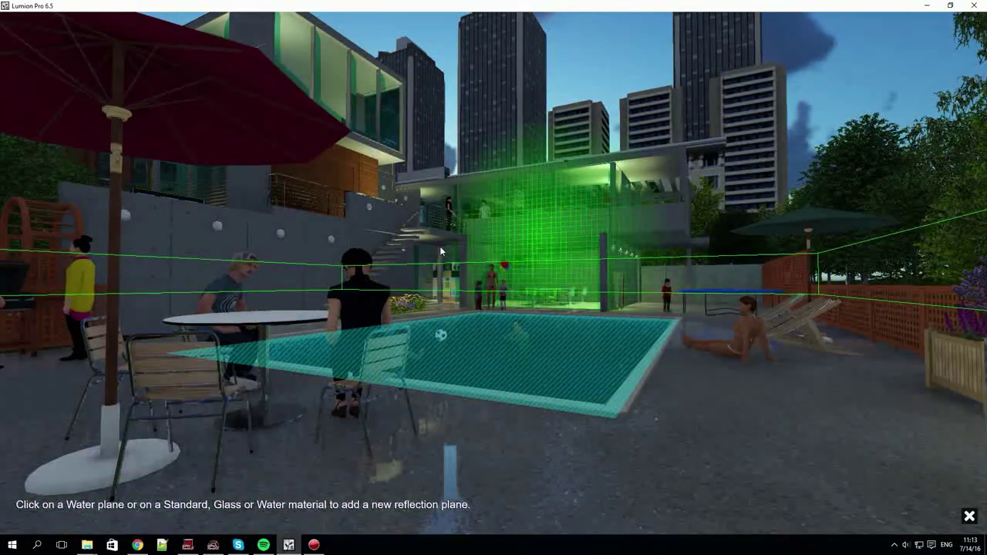
click(535, 190)
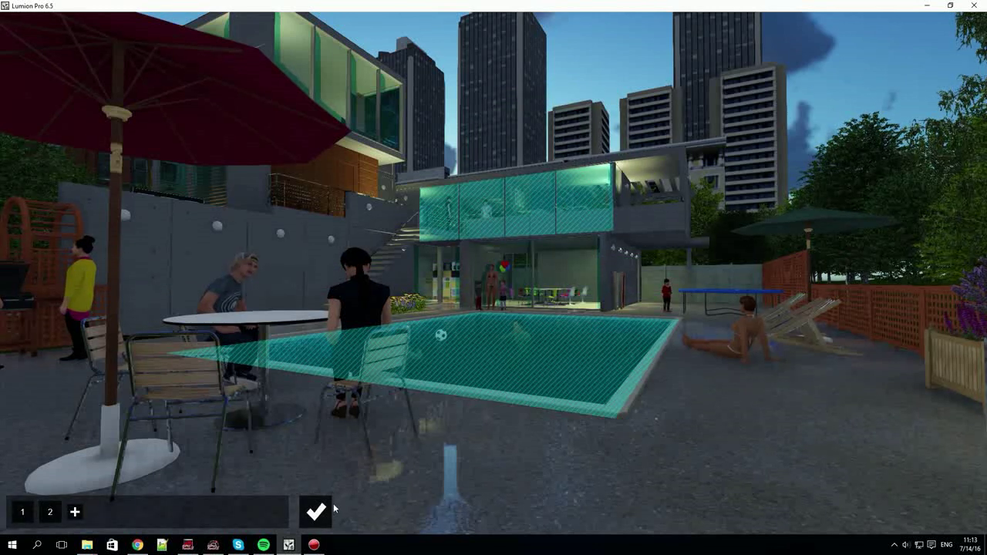
Accept the two reflection planes and view saved photos 3, 4 and 5
click(316, 512)
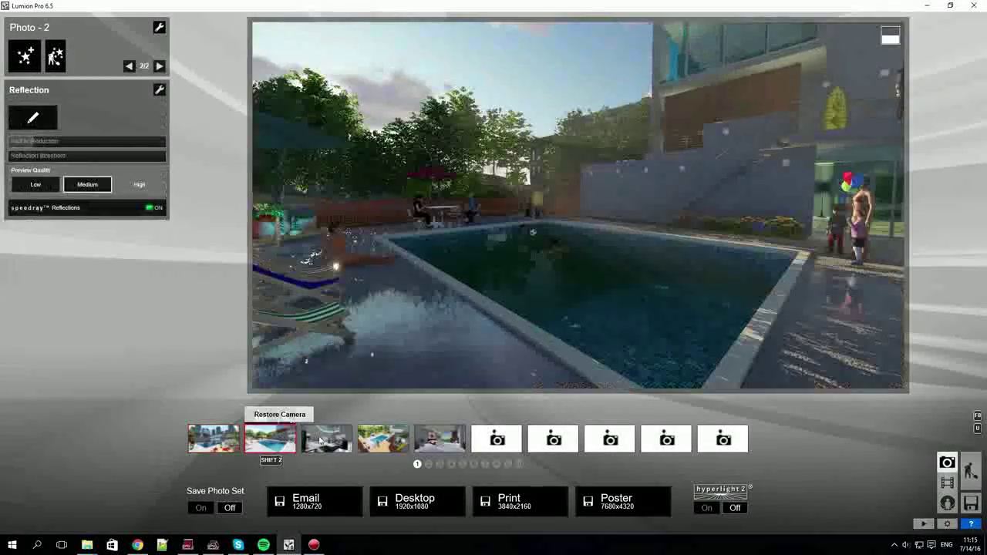
click(322, 440)
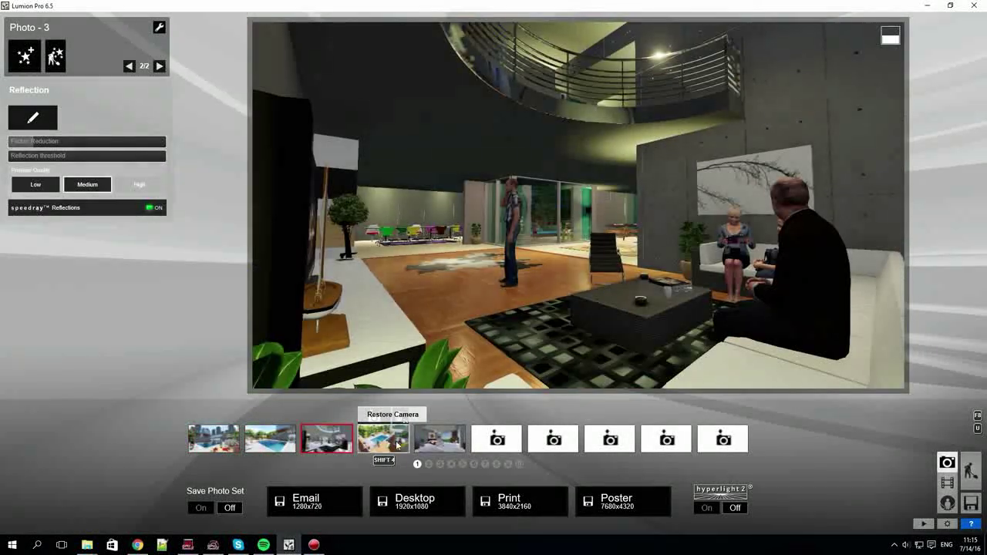
click(383, 439)
click(436, 441)
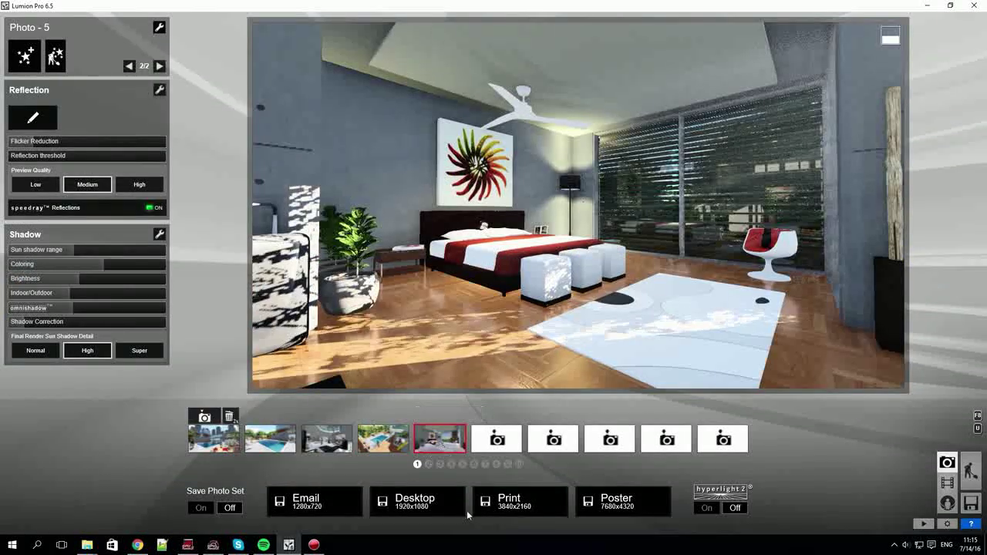
Turn on Hyperlight for photo 5, raise its intensity slightly, and render it at Desktop 1920x1080 over Overview_Tutorial_Photos_05.jpg
click(705, 508)
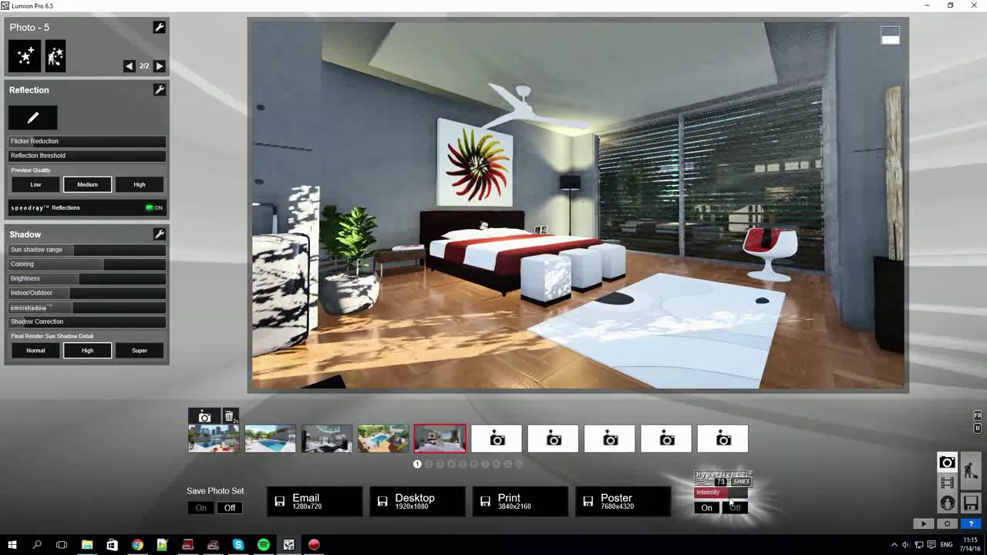
drag(731, 502, 734, 502)
click(417, 501)
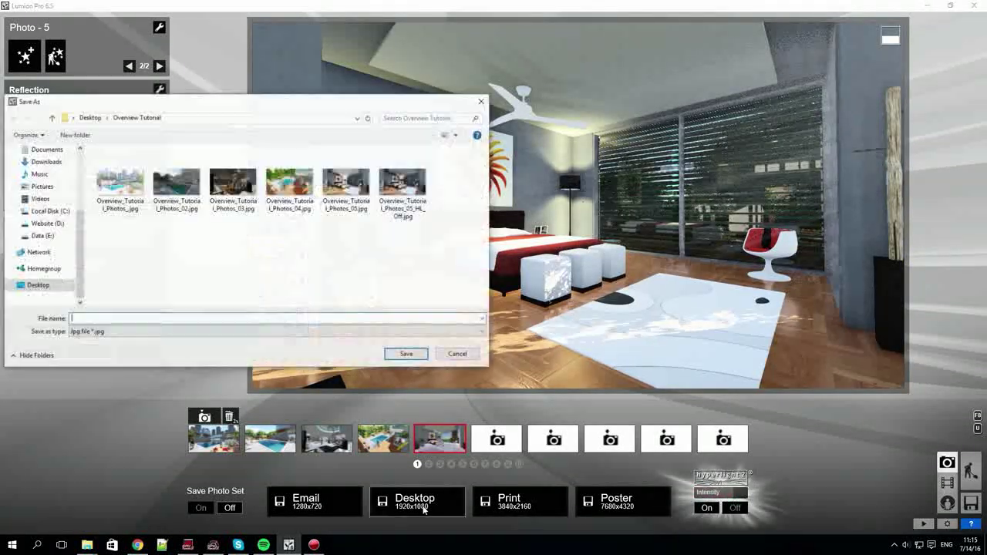
click(352, 173)
click(405, 350)
click(502, 308)
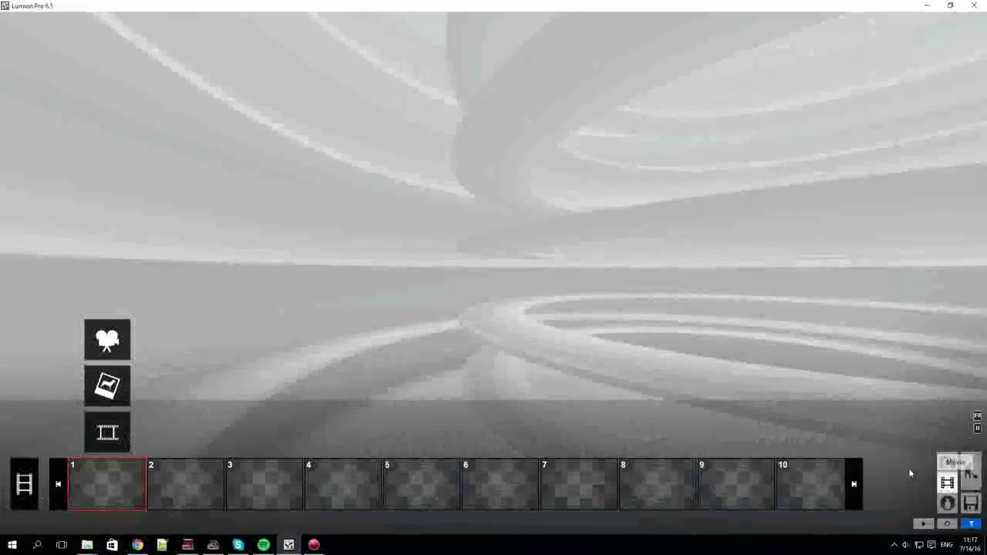
Start recording the movie's first clip and capture its first keyframe beside the pool with the camera lowered to 0.5 m
click(118, 349)
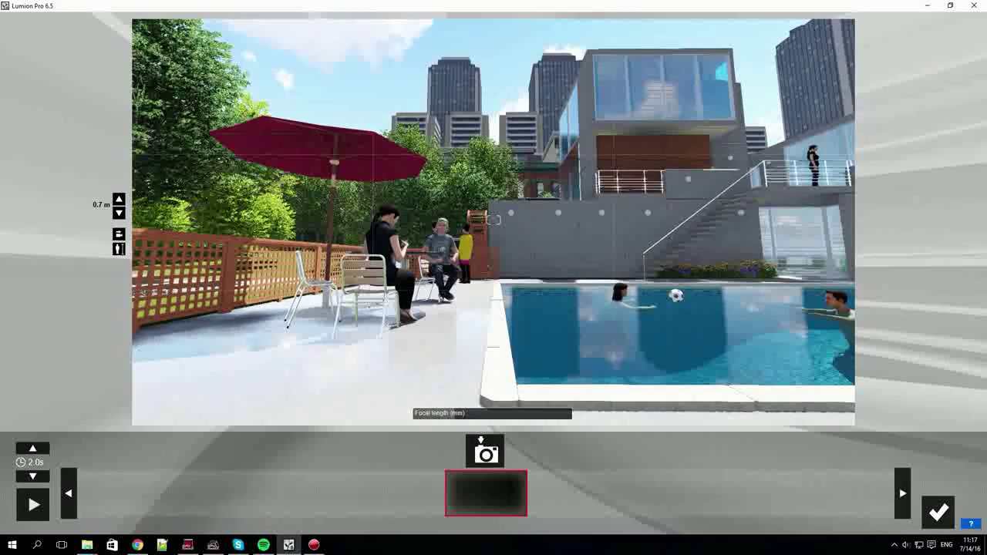
key(e)
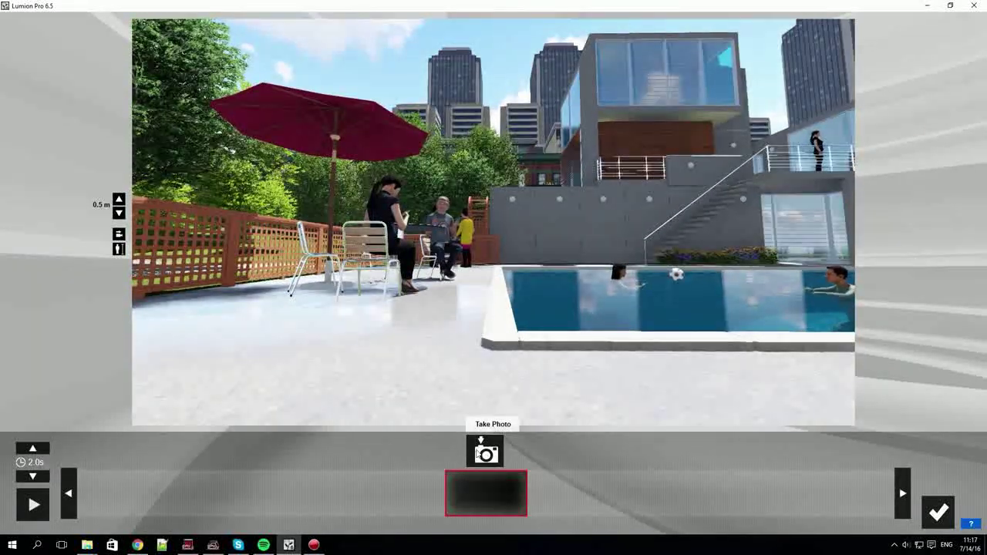
click(487, 452)
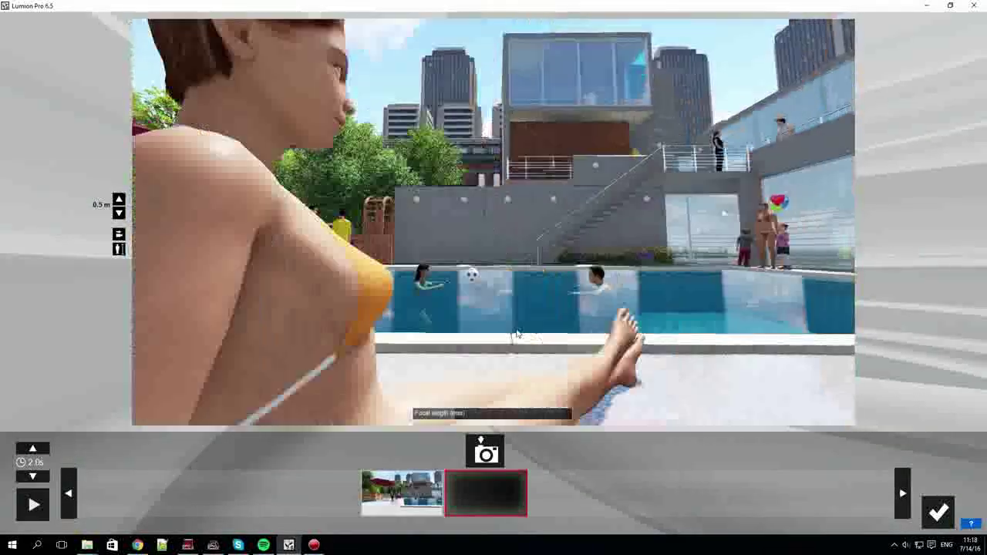
Capture two more keyframes along the pool edge, ending near the striped deck chairs, and preview the flythrough
key(d)
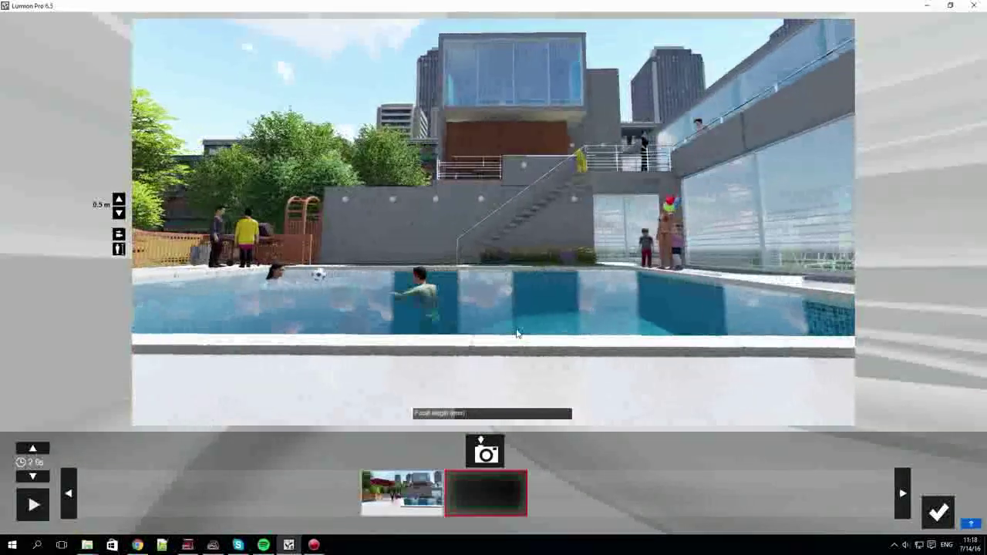
key(a)
key(a)
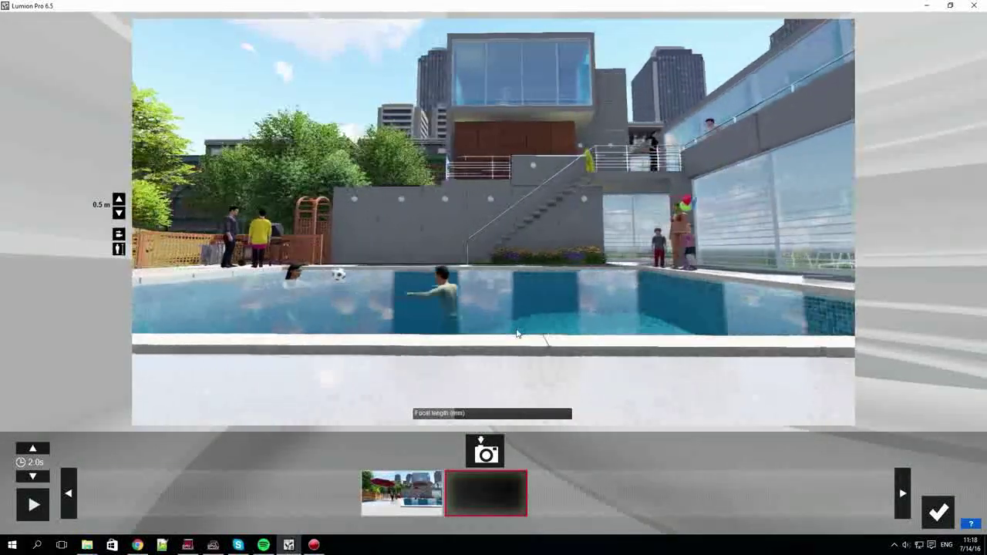
click(483, 451)
key(d)
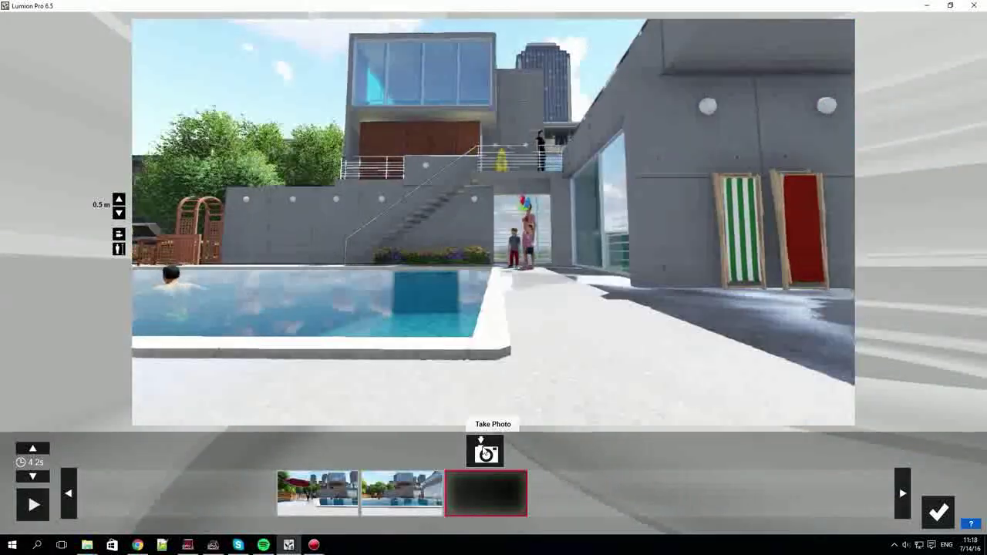
click(483, 451)
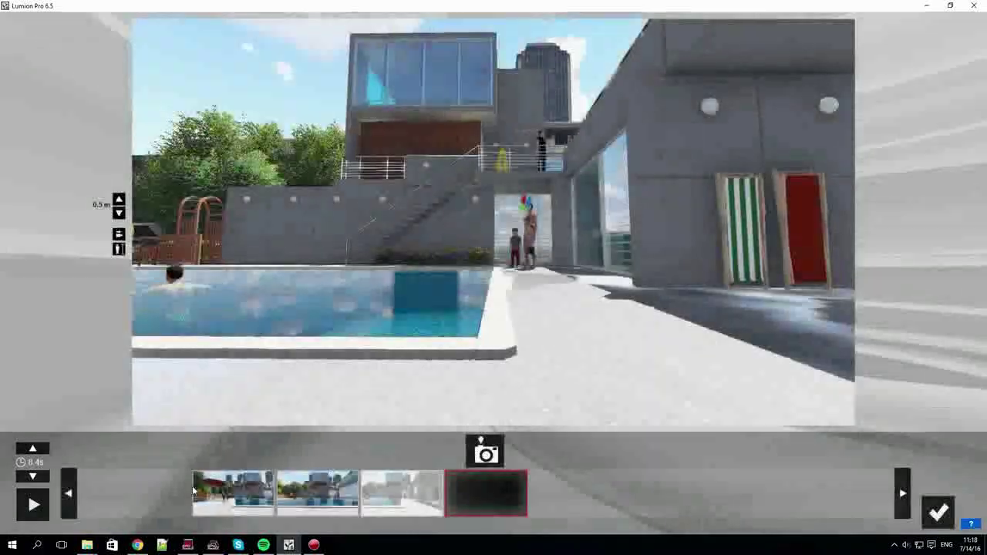
click(33, 506)
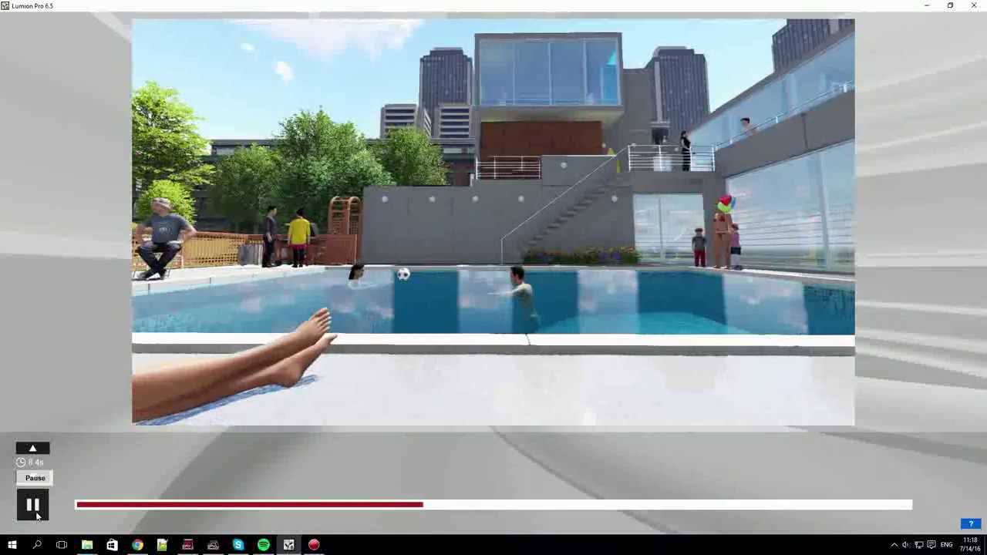
click(35, 512)
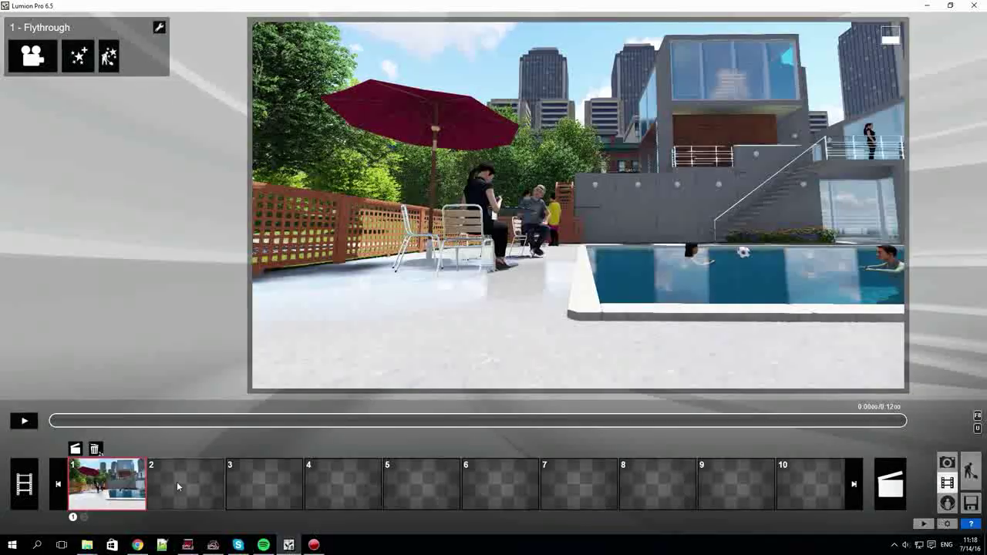
Record a second clip from two keyframes, one at the bedroom dresser and one facing the bed, and accept it
click(176, 481)
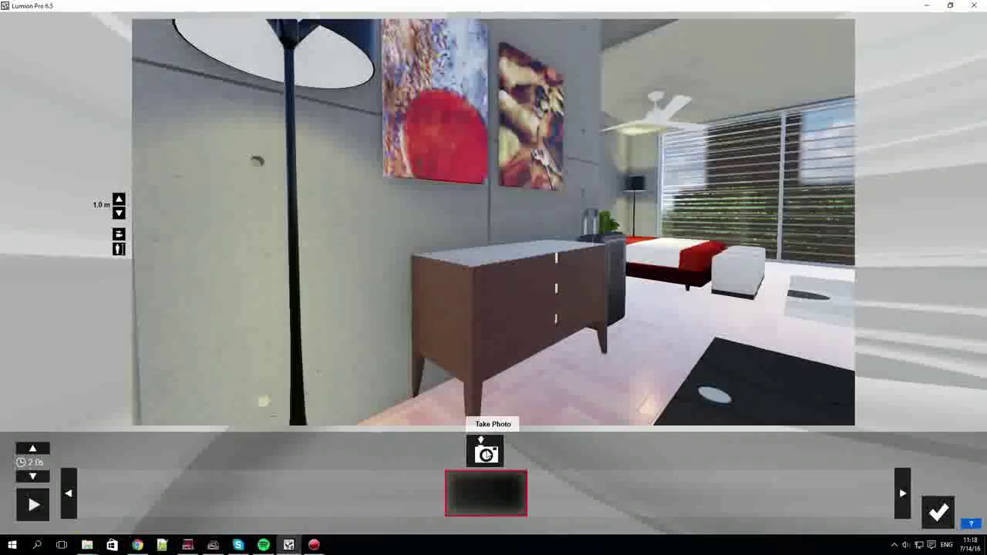
click(485, 453)
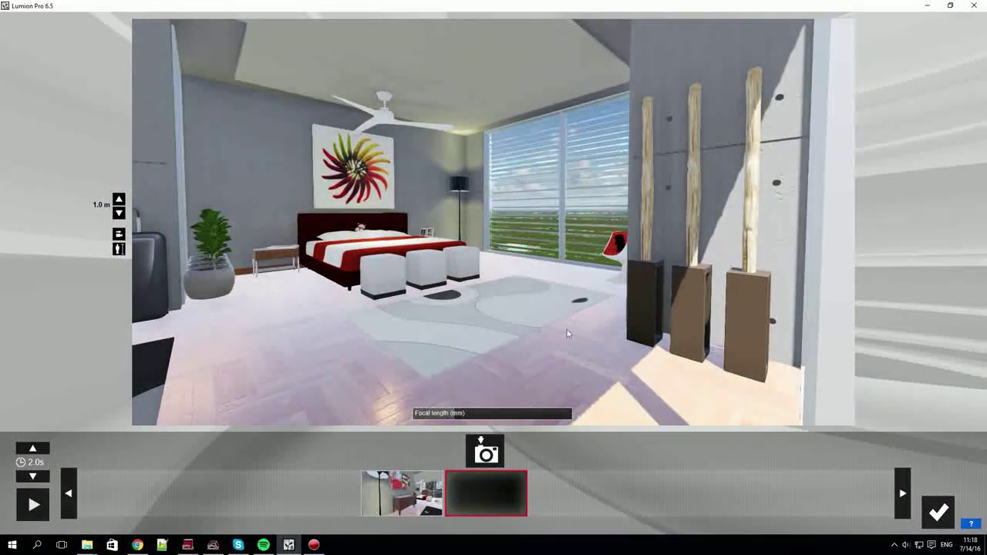
click(486, 452)
click(934, 509)
Play the bedroom clip, check the pool clip, and play the entire movie
click(24, 421)
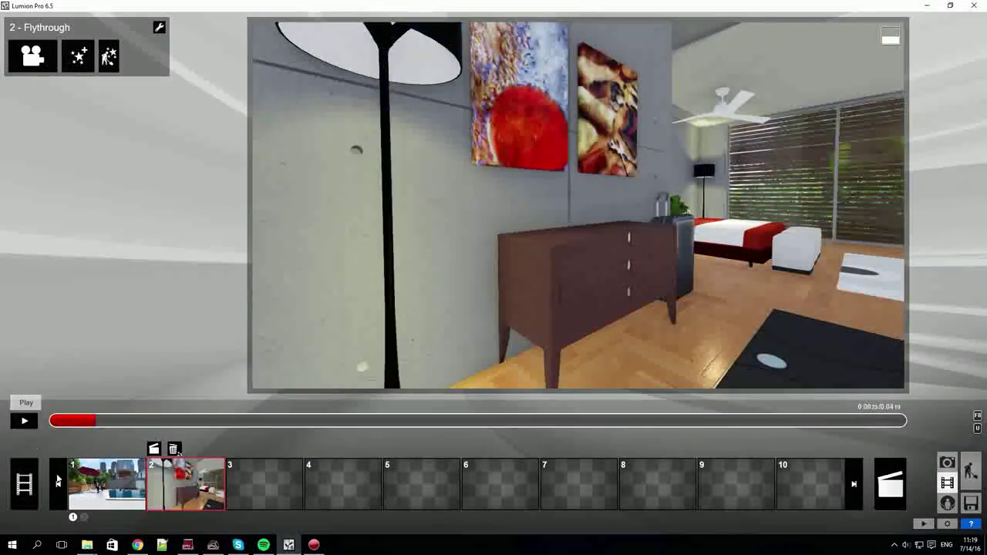
click(57, 479)
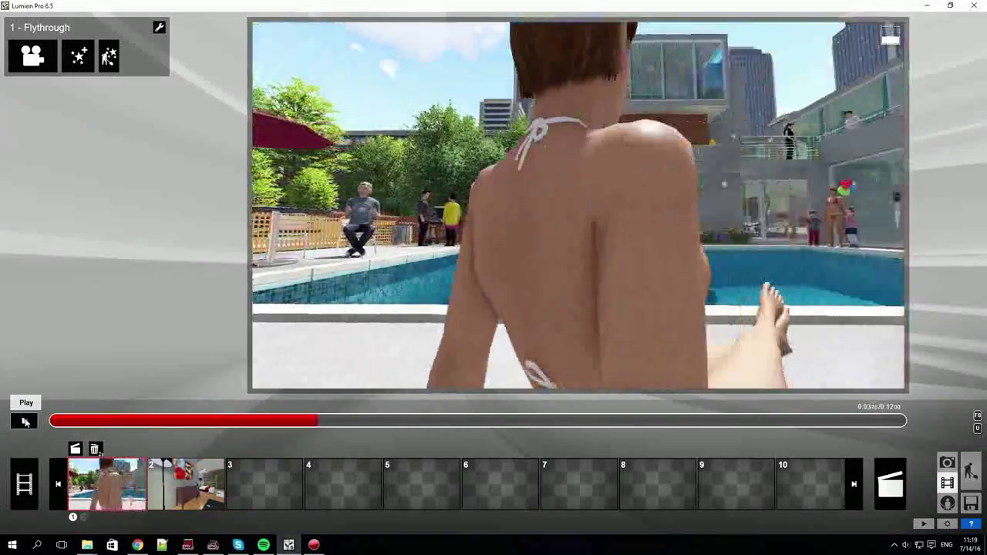
click(23, 483)
click(24, 422)
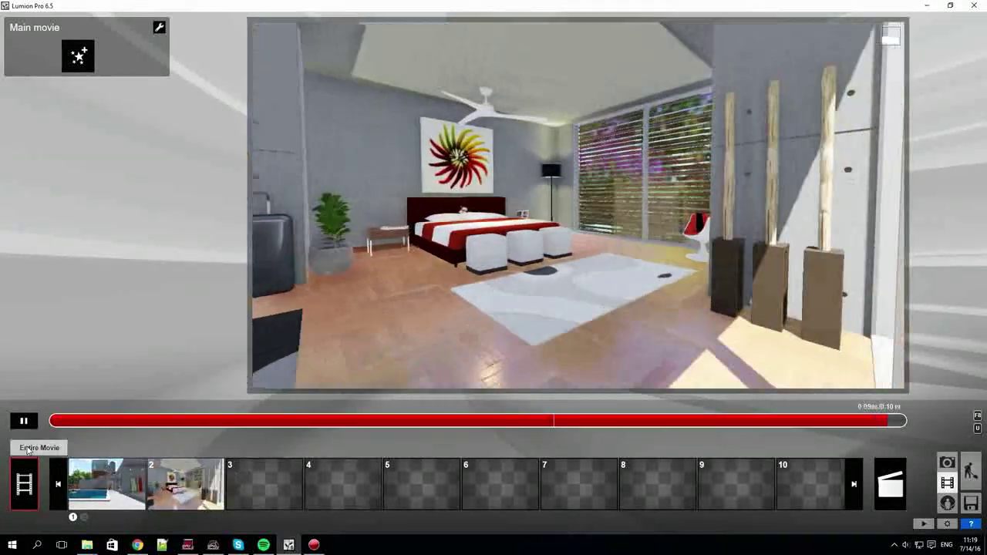
click(28, 422)
Move the bedroom clip ahead of the pool clip and play it
drag(185, 488, 100, 485)
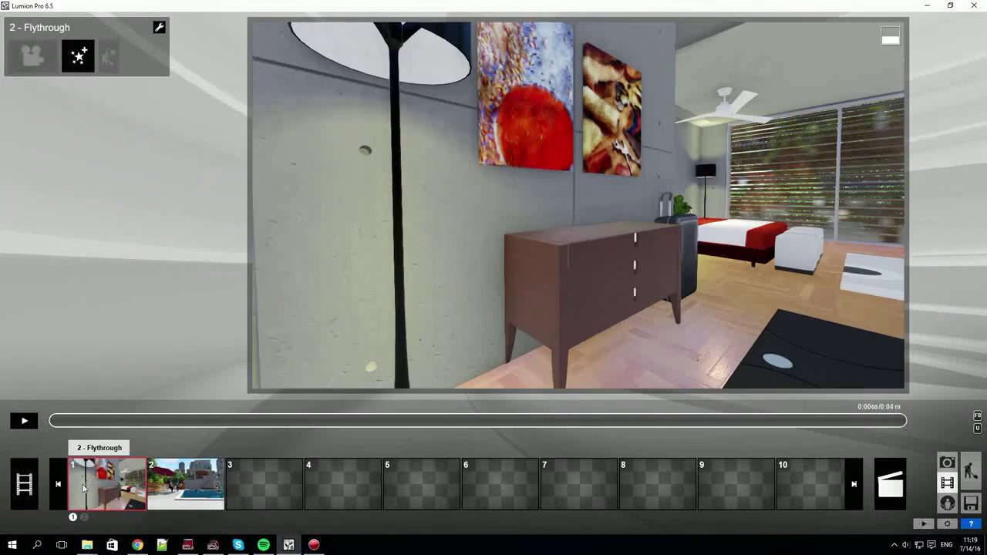
click(27, 421)
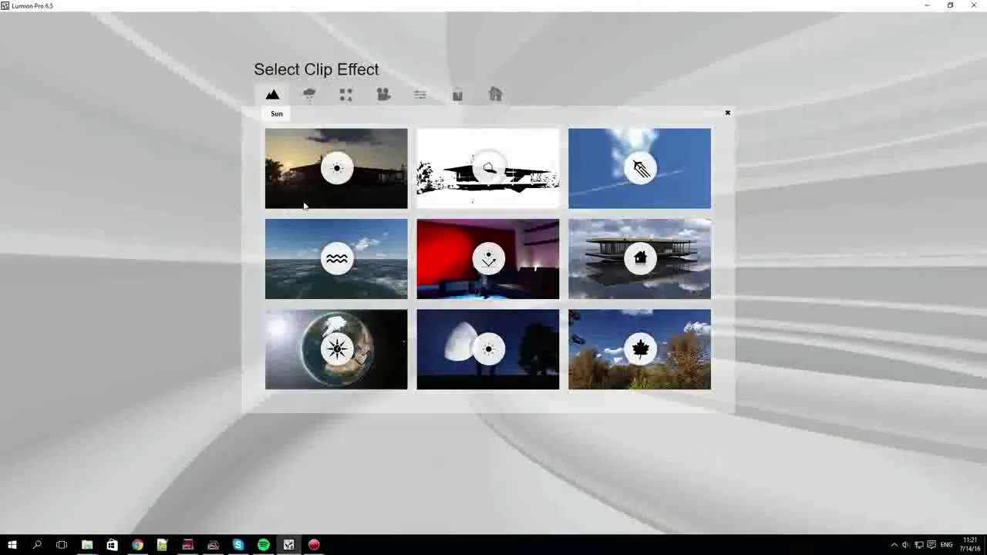
Add the Sun effect to the pool clip and adjust its sun height
click(305, 203)
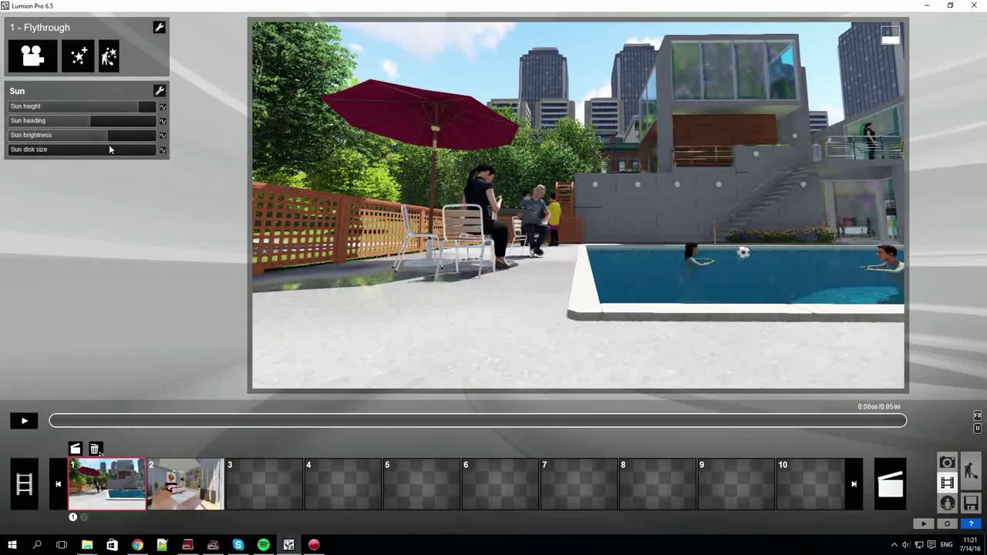
mouse_move(110, 106)
mouse_down()
mouse_move(127, 108)
mouse_move(112, 112)
mouse_up()
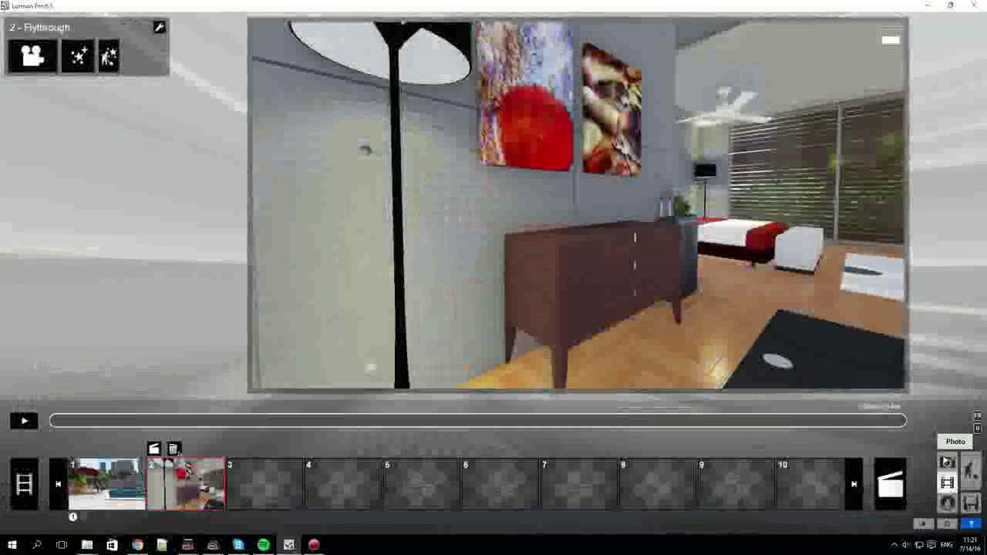
Go to Photo mode, review the effects of bedroom photo 5, and copy them
click(947, 462)
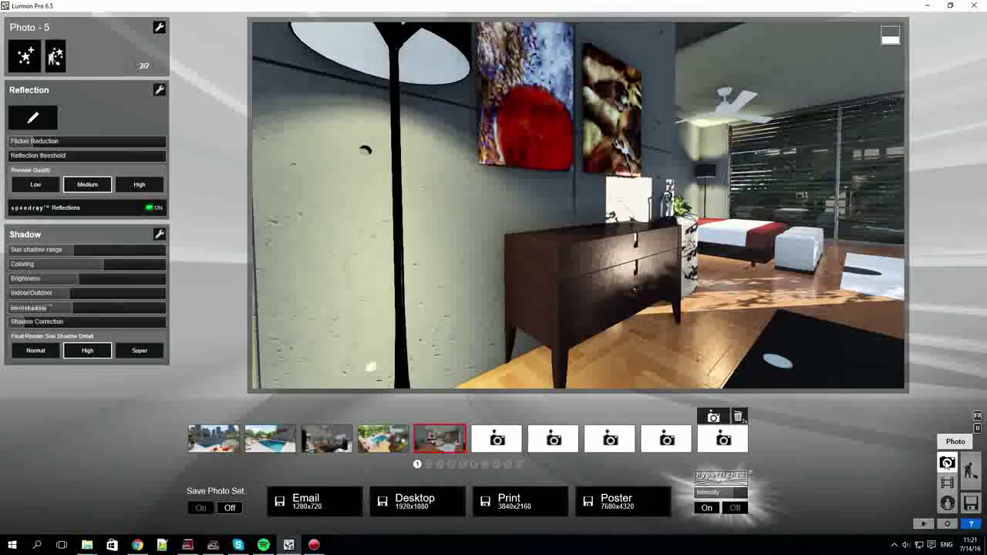
click(455, 441)
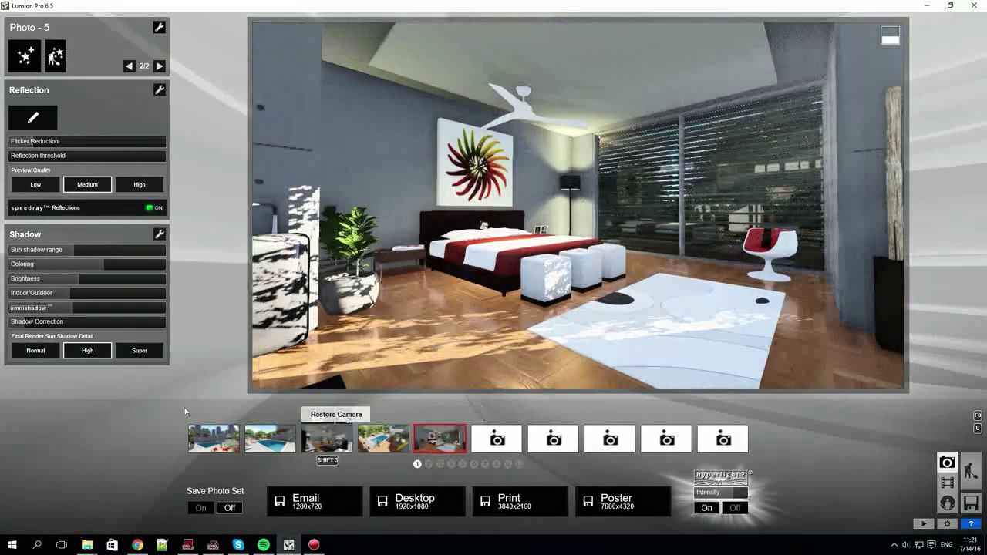
click(129, 67)
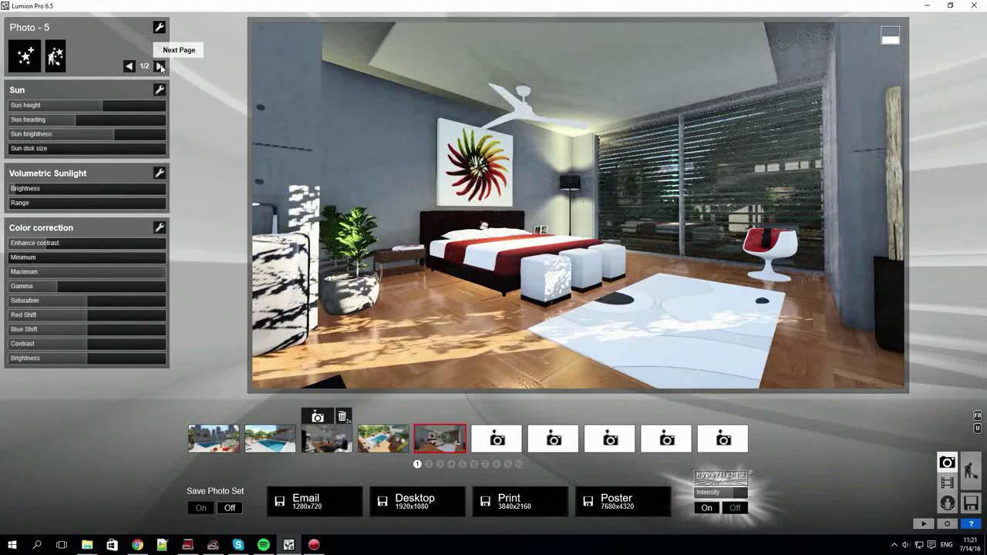
click(159, 66)
click(159, 28)
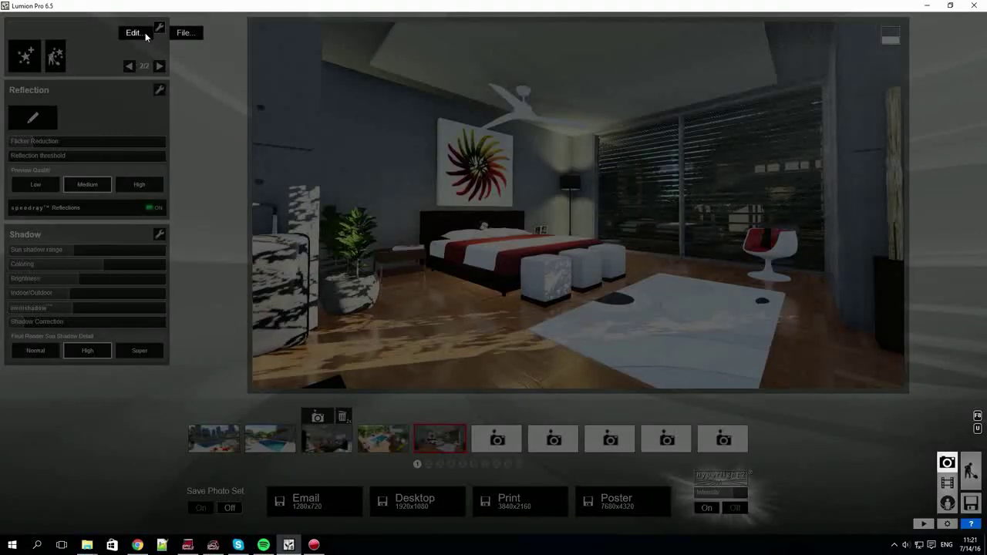
click(143, 33)
click(99, 42)
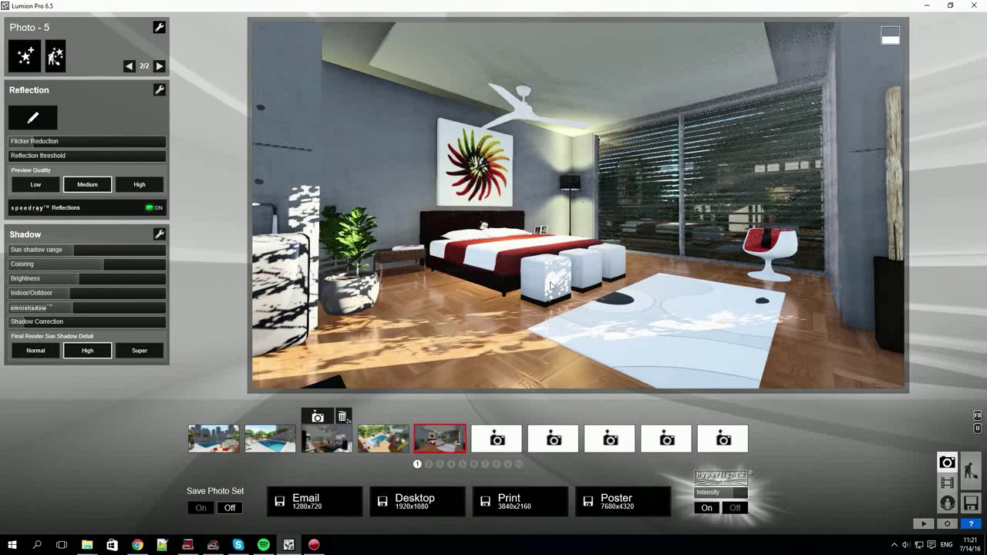
Return to Movie mode, paste the copied effects onto the bedroom clip, and play it
click(948, 484)
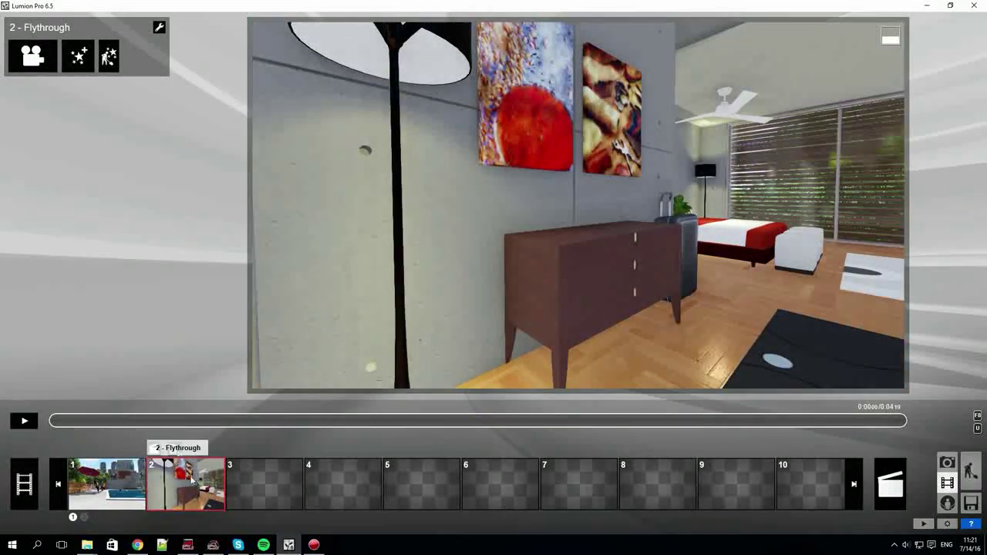
click(160, 29)
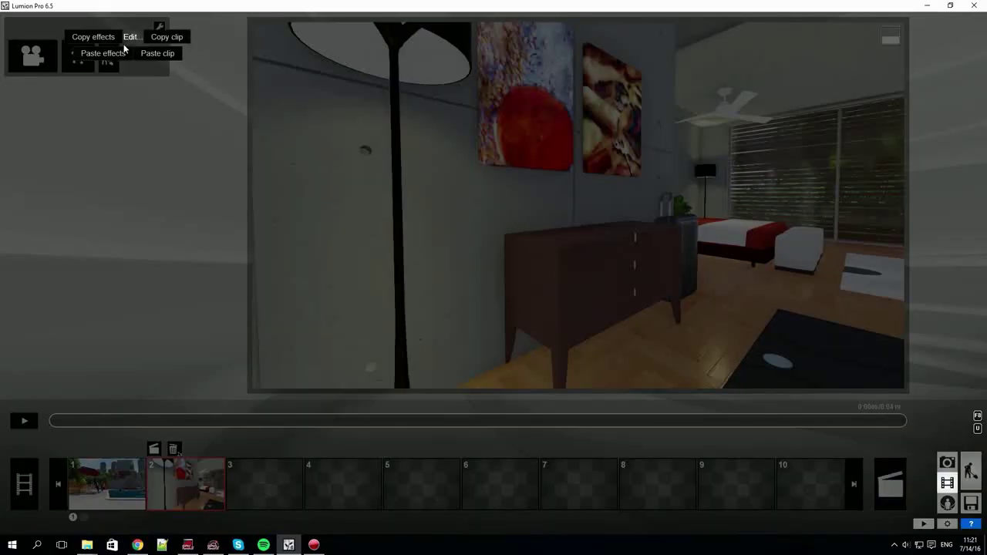
click(116, 54)
click(24, 421)
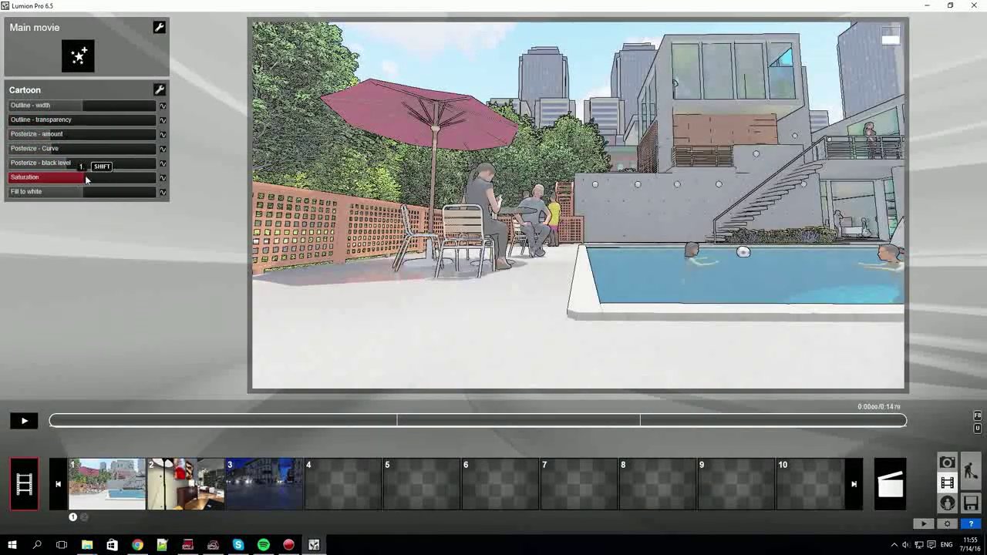
Scrub through the cartoon-styled main movie, then lower the Cartoon effect's posterize amount and fill to white to their minimums
drag(108, 423, 679, 429)
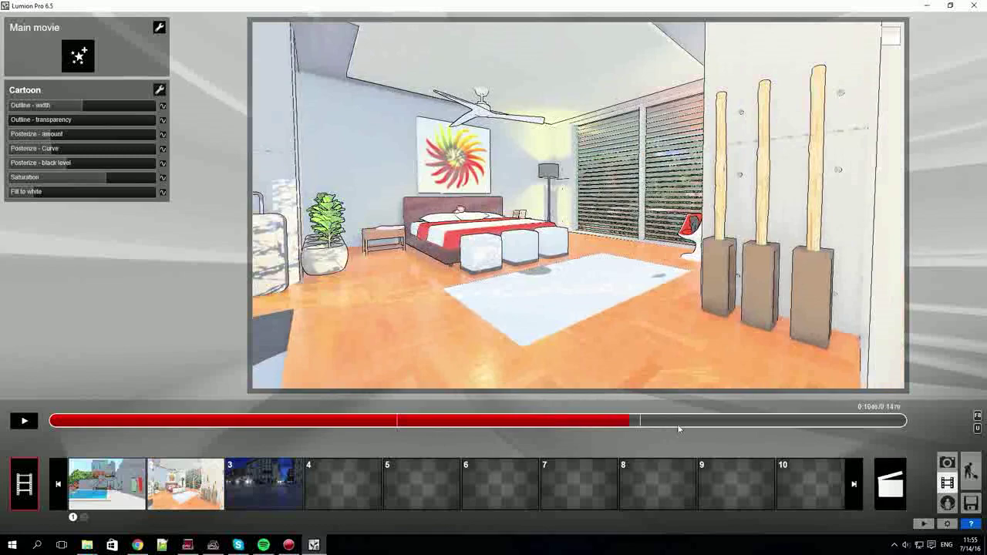
drag(153, 422, 48, 421)
drag(47, 134, 3, 136)
drag(33, 192, 1, 193)
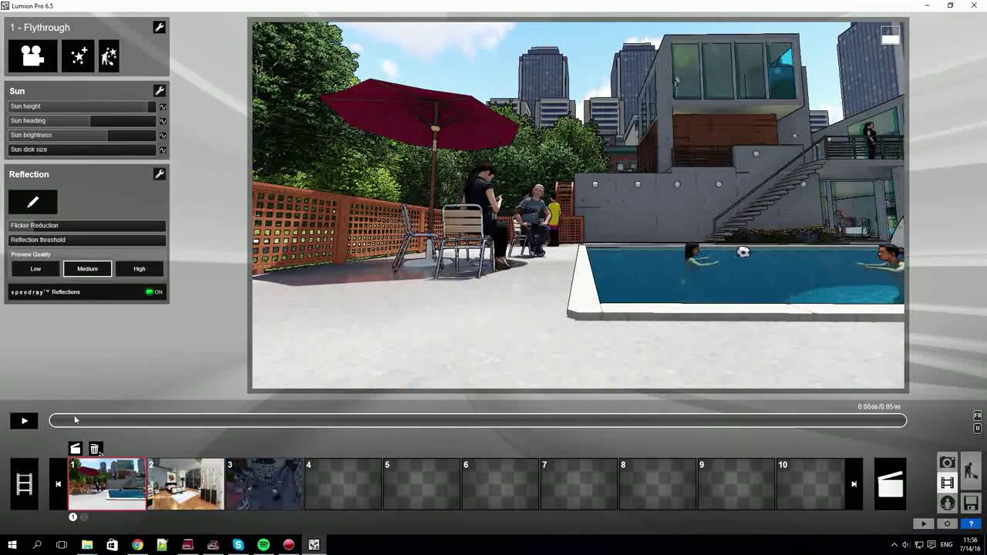
Keyframe the pool clip's sun height from daylight at about 0.24 s to night at about 5.87 s, and preview the transition
mouse_move(75, 419)
mouse_down()
mouse_move(728, 421)
mouse_move(59, 421)
mouse_move(83, 421)
mouse_up()
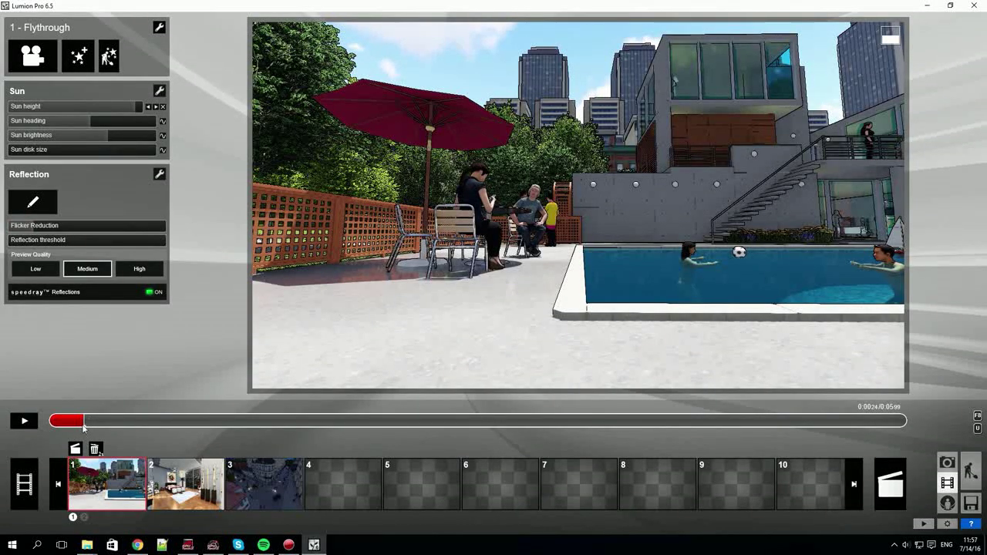
drag(79, 422, 890, 426)
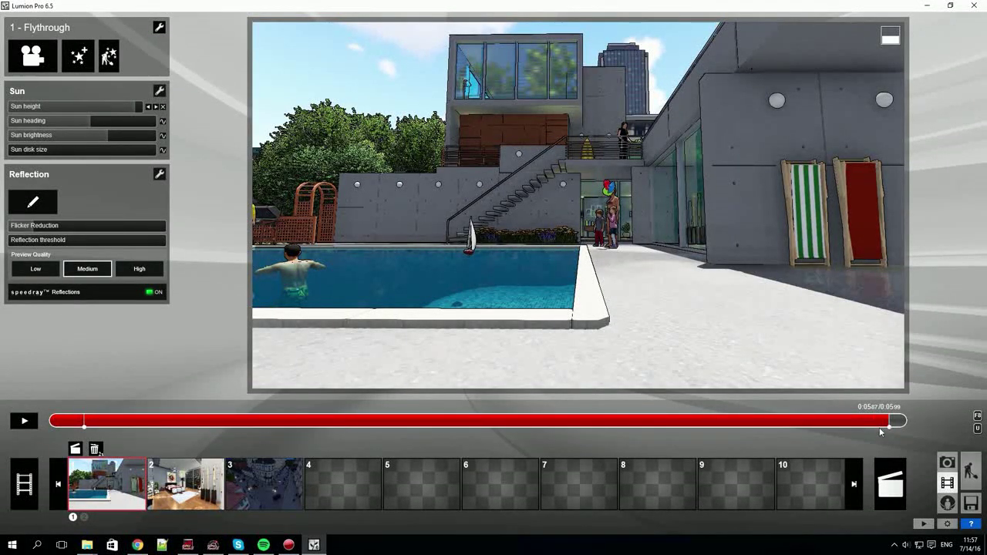
drag(126, 105, 65, 115)
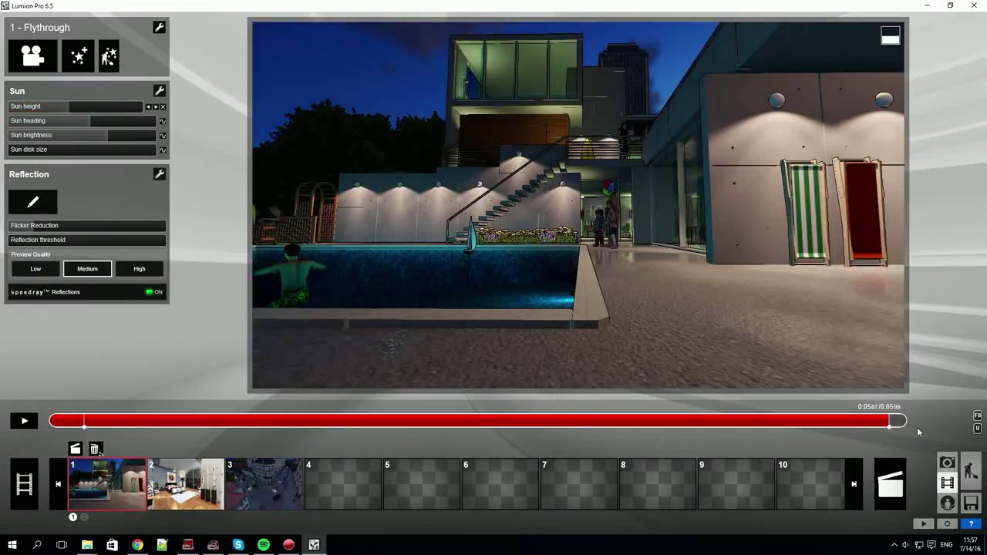
drag(884, 424, 255, 422)
click(27, 422)
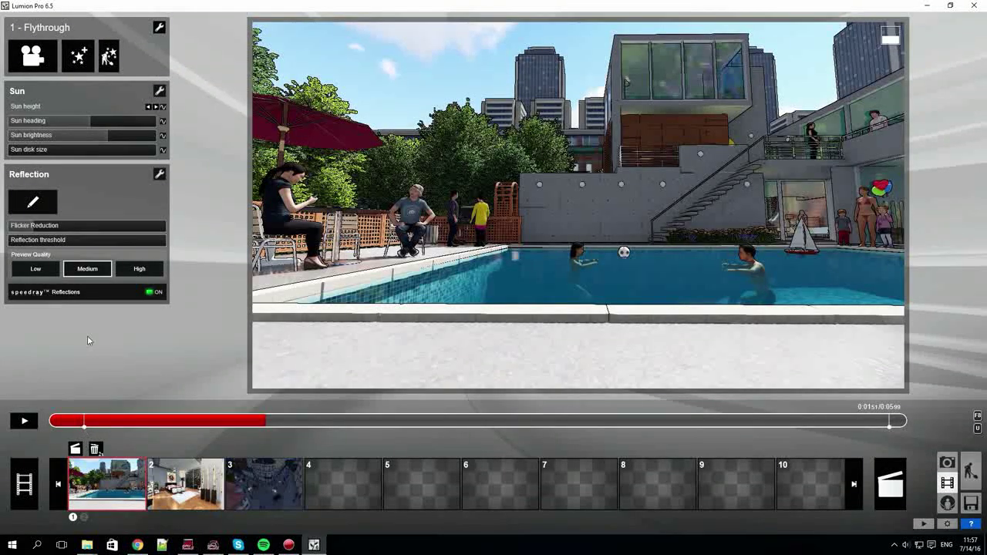
Return to the first sun height keyframe of the pool clip, lower it to 0.4, and play the clip
click(148, 107)
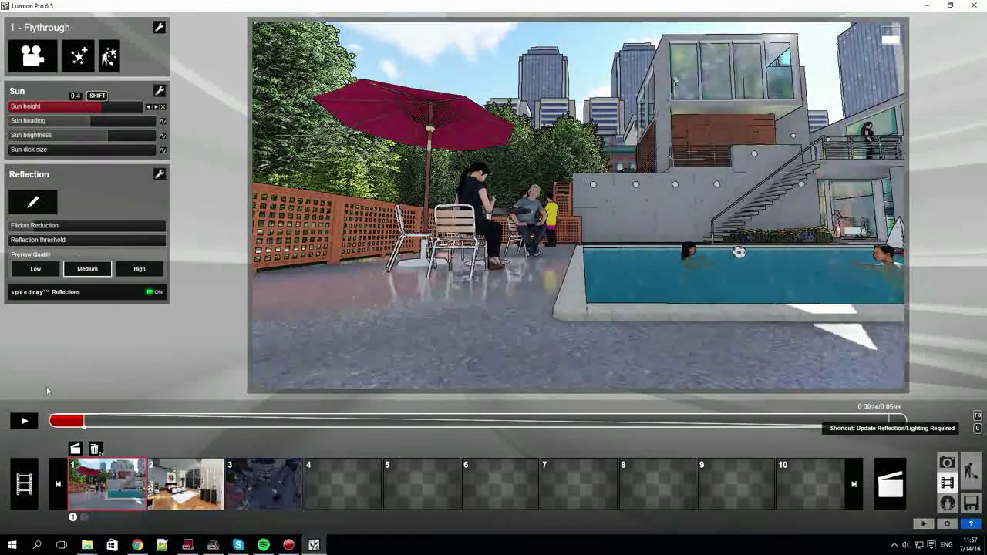
click(24, 421)
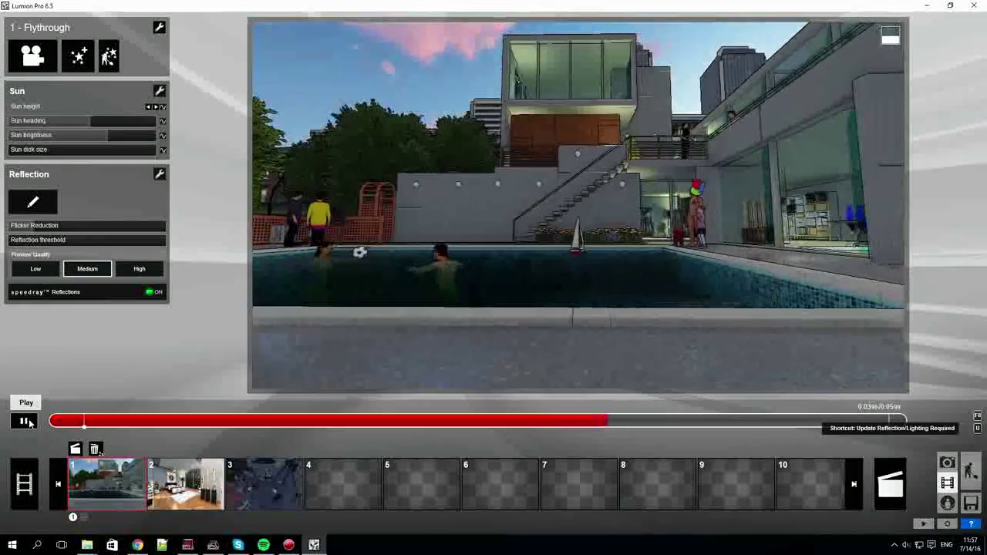
click(26, 422)
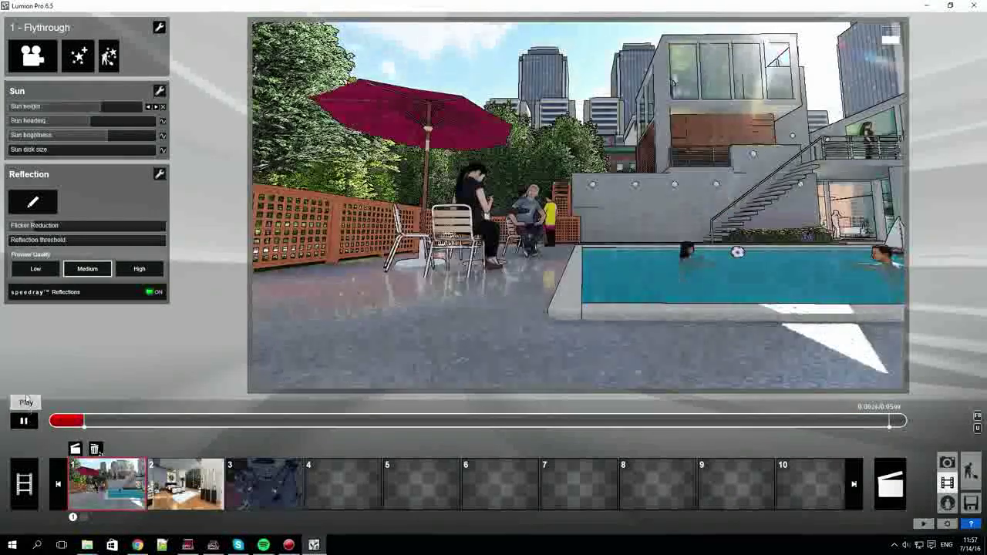
Open the Mass Move effect of street clip 3 for editing and recalculate its paths
click(257, 487)
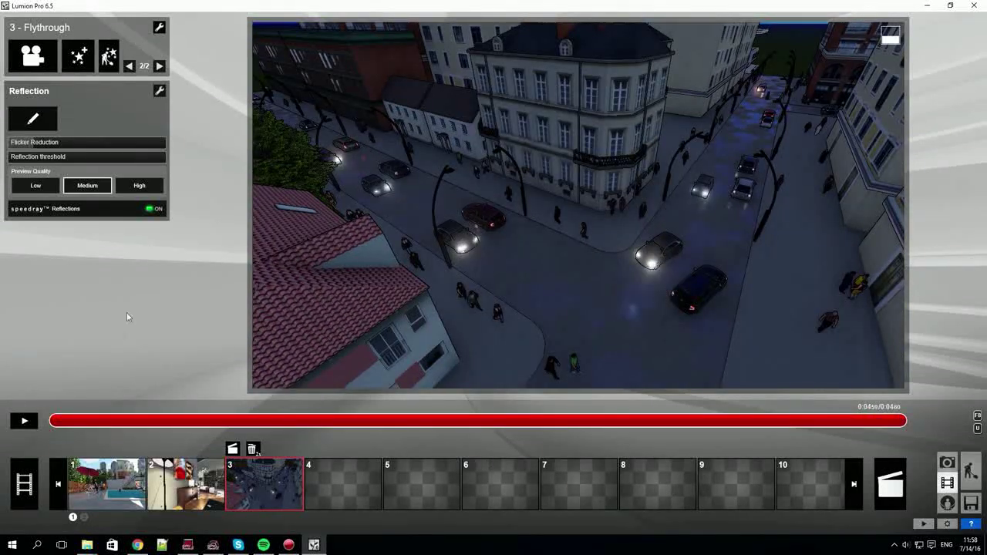
click(130, 66)
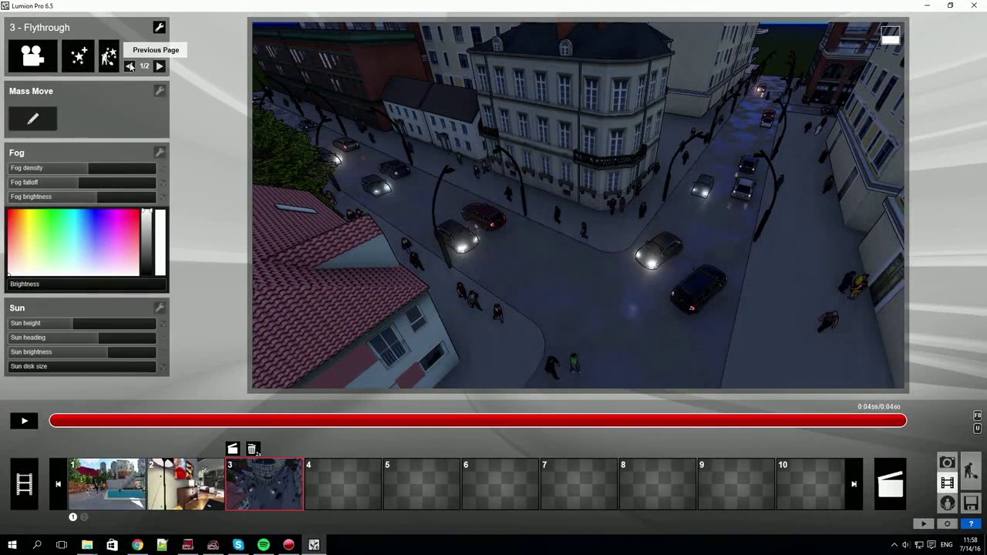
click(40, 123)
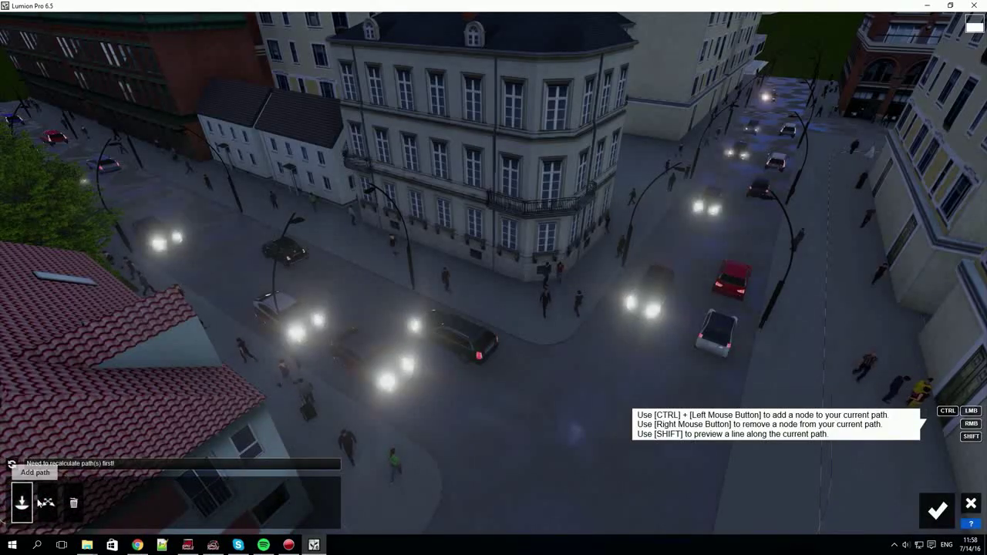
click(12, 465)
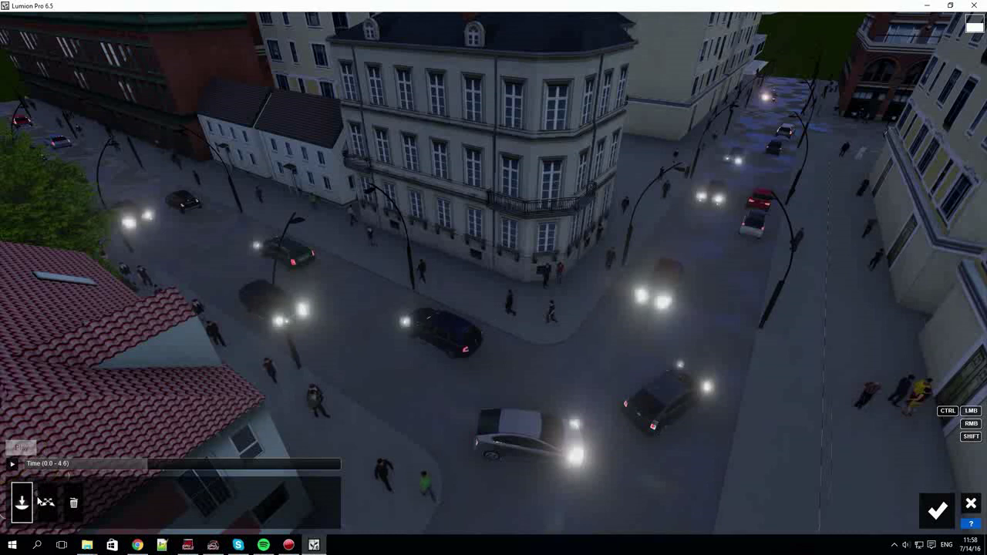
Select the road path's corner node, try faster traffic, set the car/object speed to 32.76 km/h, and recalculate and preview the paths
click(48, 502)
click(604, 460)
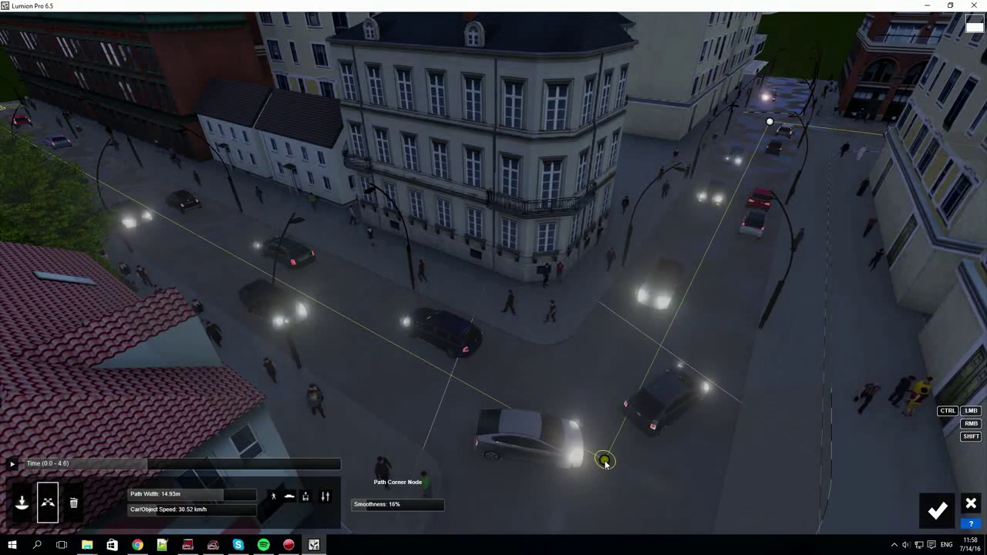
click(151, 511)
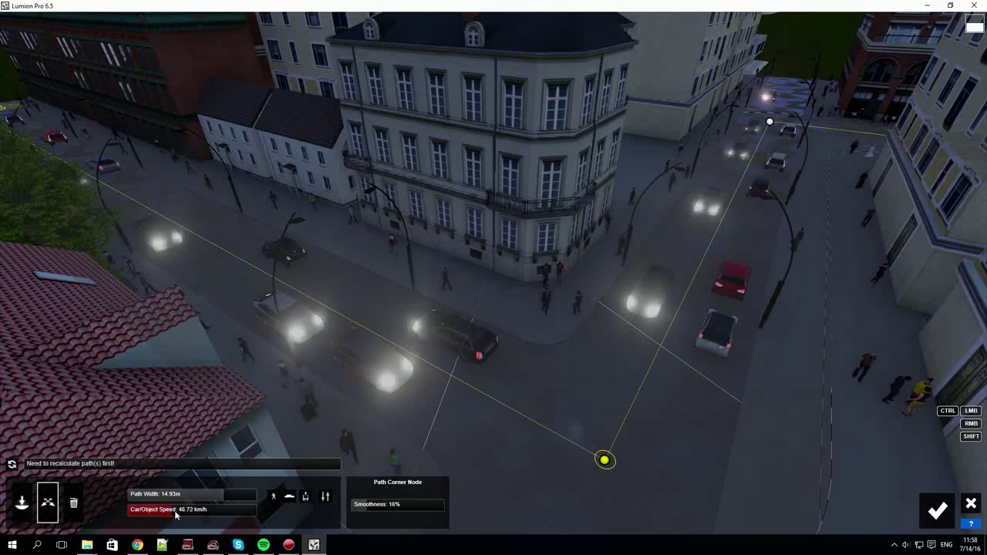
click(12, 465)
click(163, 515)
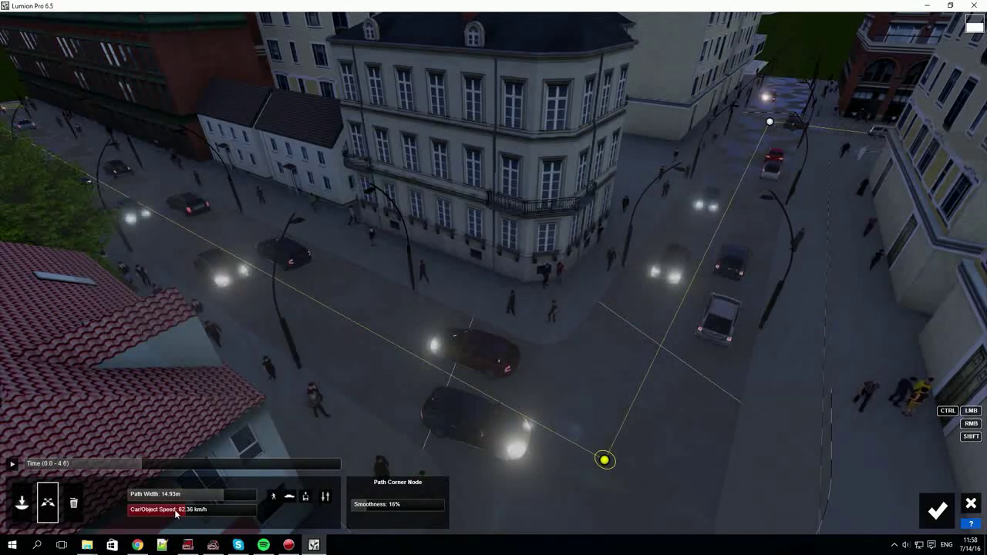
drag(163, 515, 158, 515)
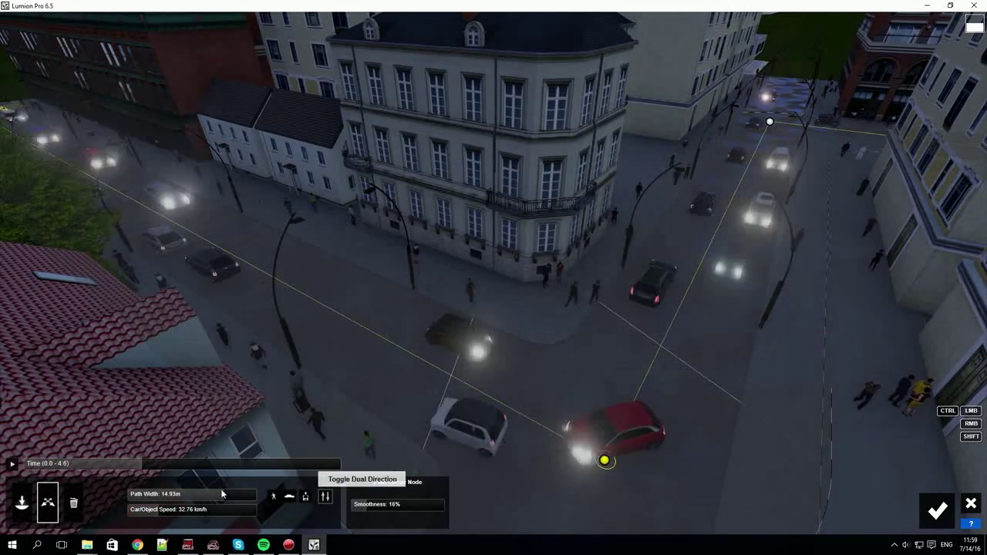
click(12, 465)
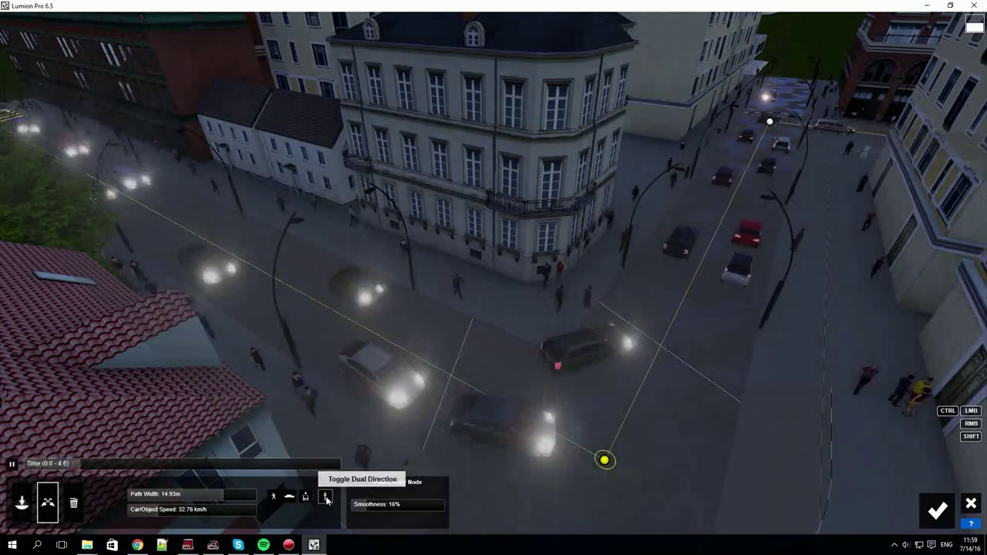
Try the road path's dual direction, people and car toggles, recalculating the paths to compare the movement
click(326, 498)
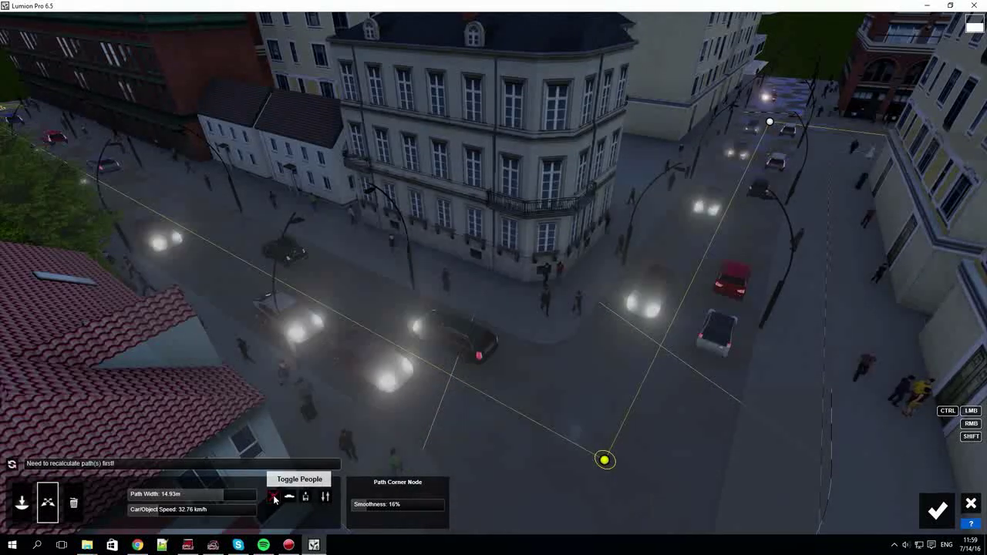
click(12, 465)
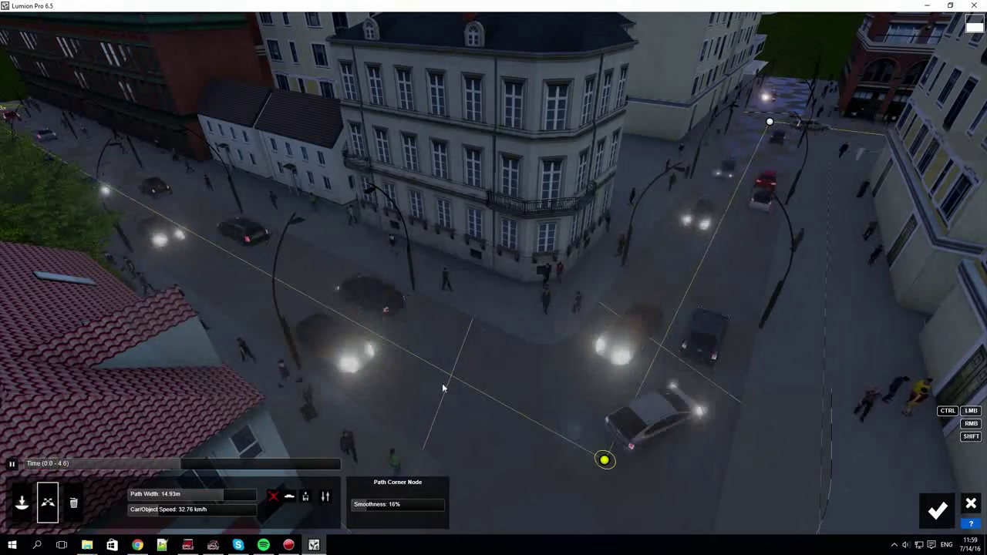
click(274, 497)
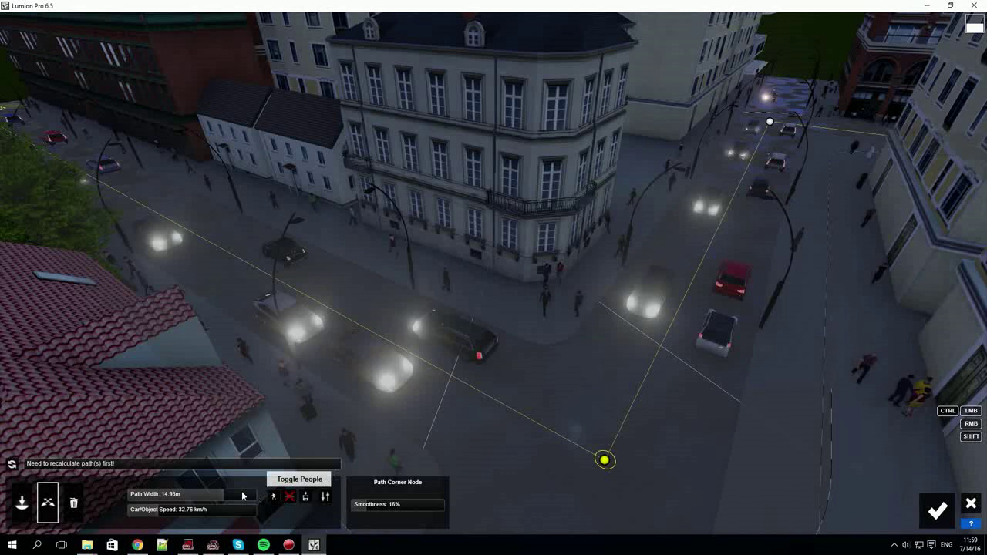
click(12, 465)
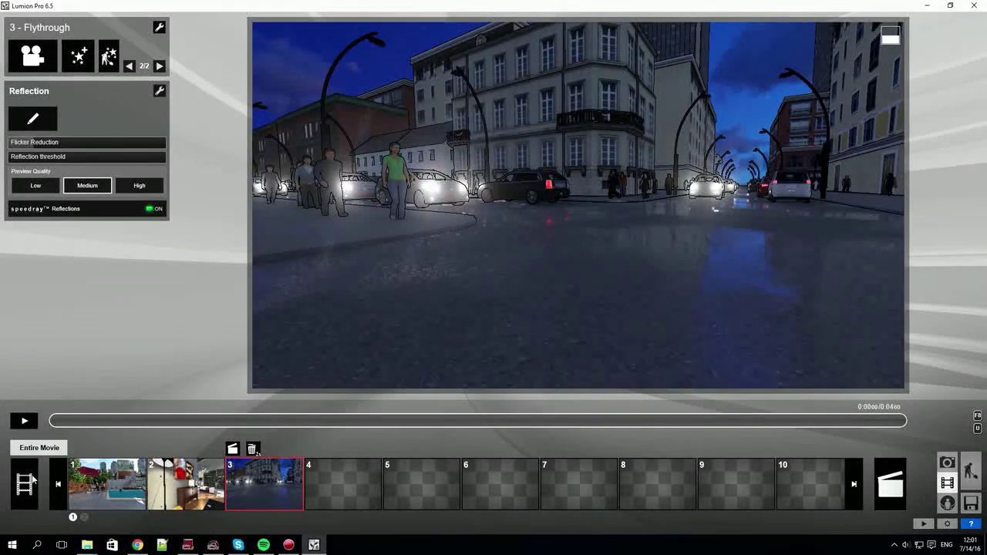
Export the entire movie as an MP4 at 30 frames per second and 1080p, saved as OverviewMovie
click(25, 486)
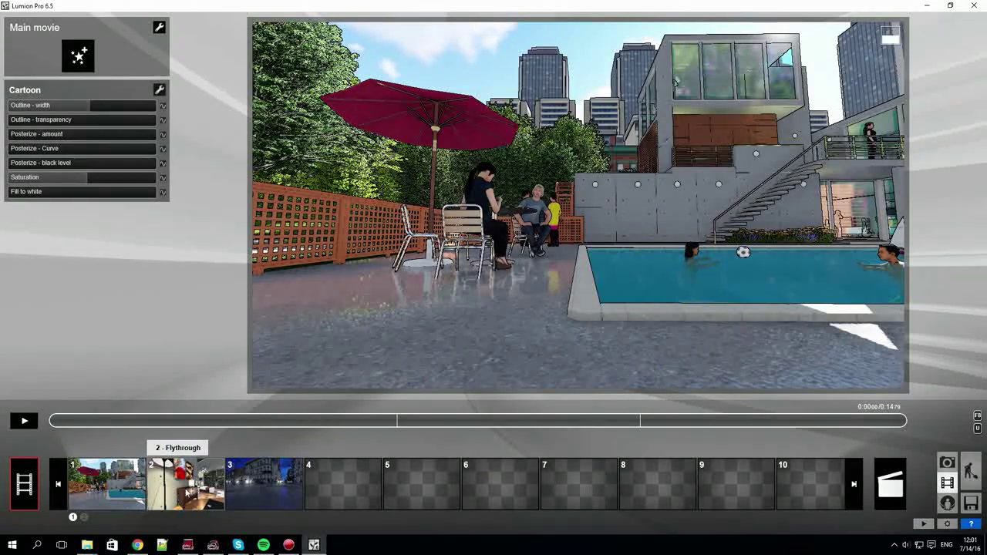
click(897, 490)
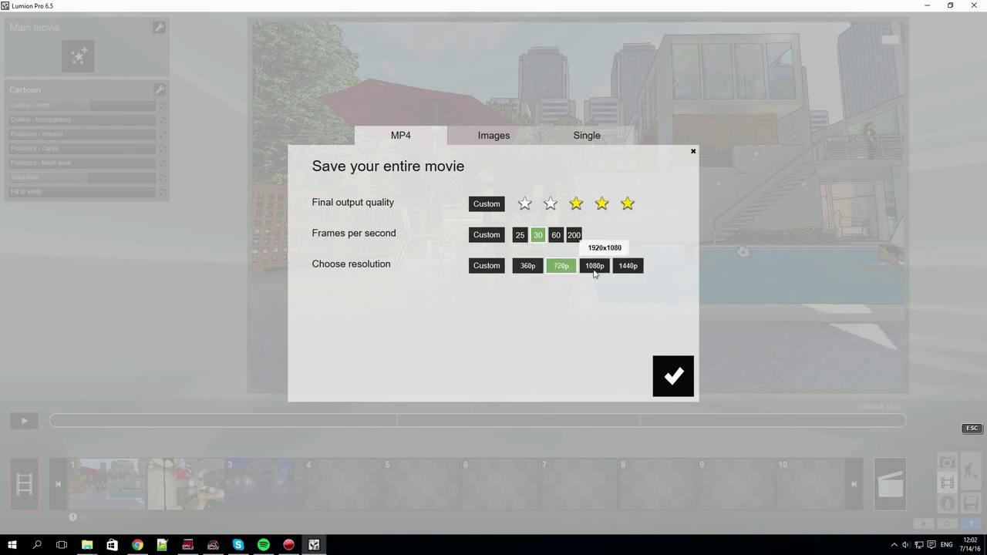
click(659, 378)
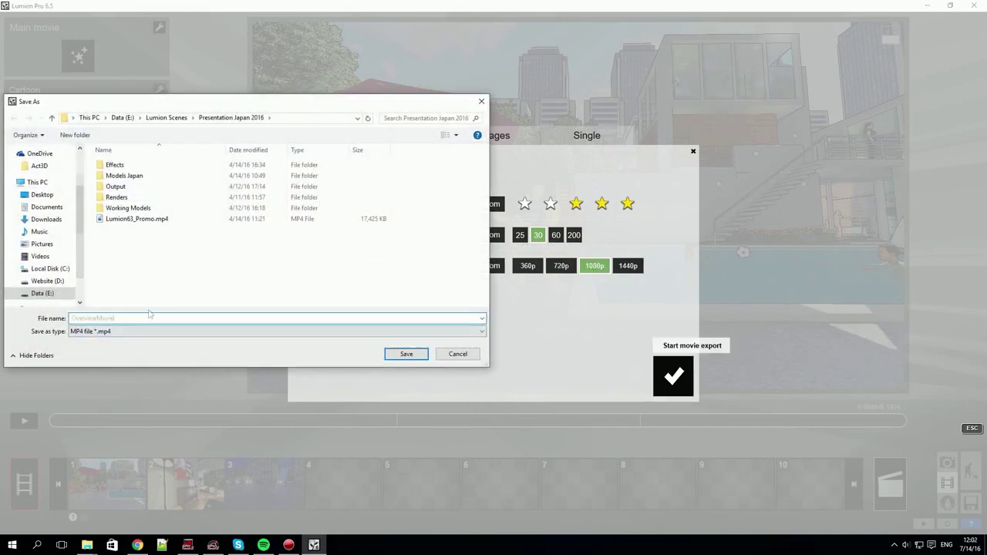
click(407, 355)
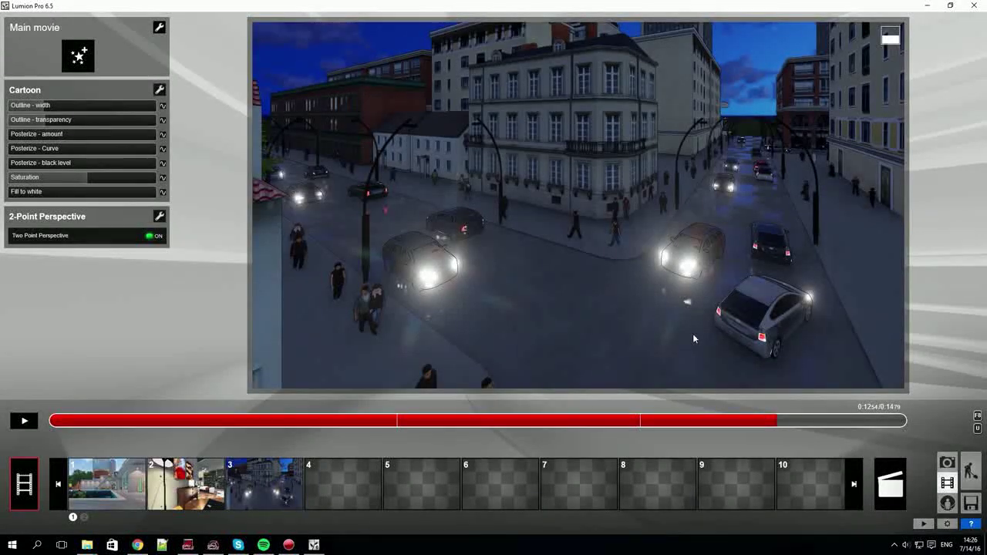
Switch to 360 panorama mode and review the Swimming Pool, Living Room, Master Bedroom and Guest Room viewpoints
click(948, 502)
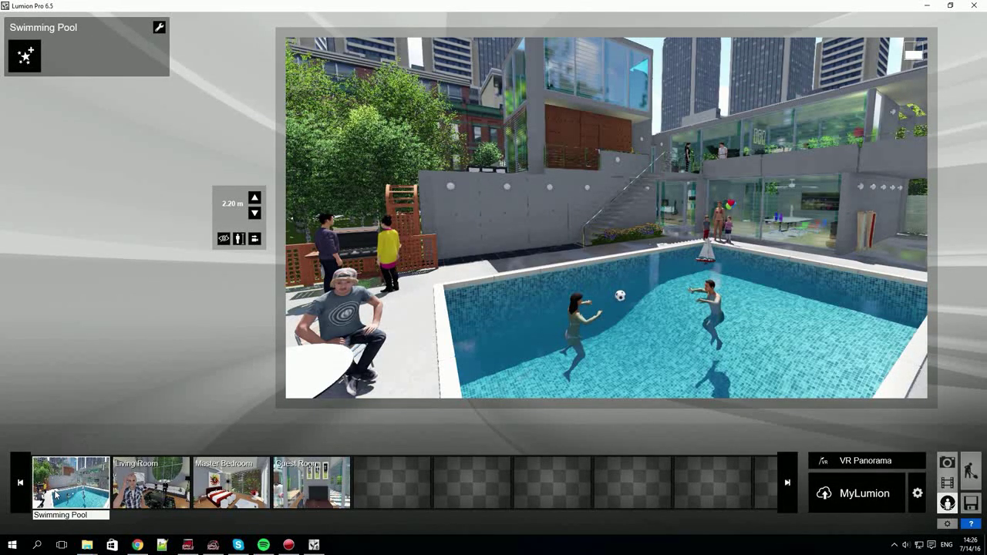
click(165, 488)
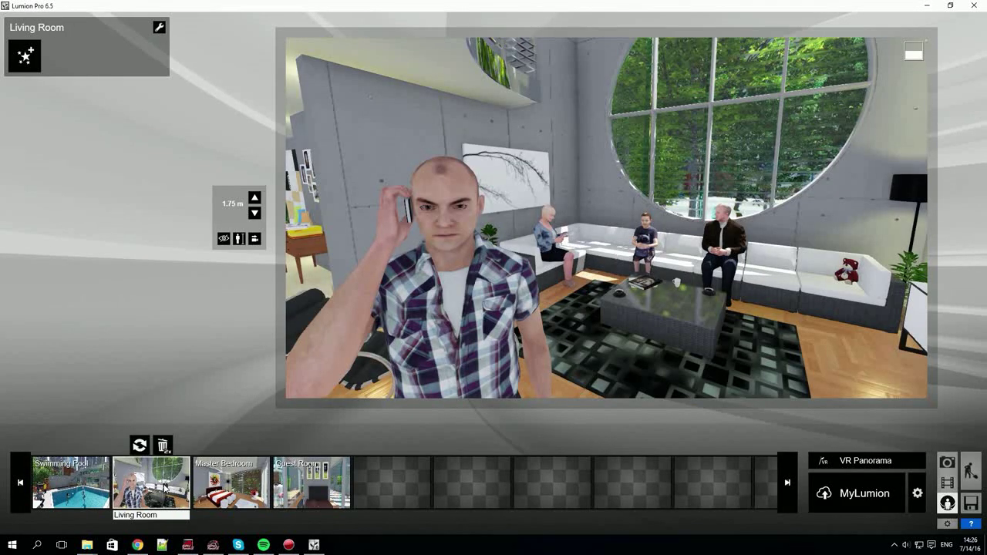
click(231, 489)
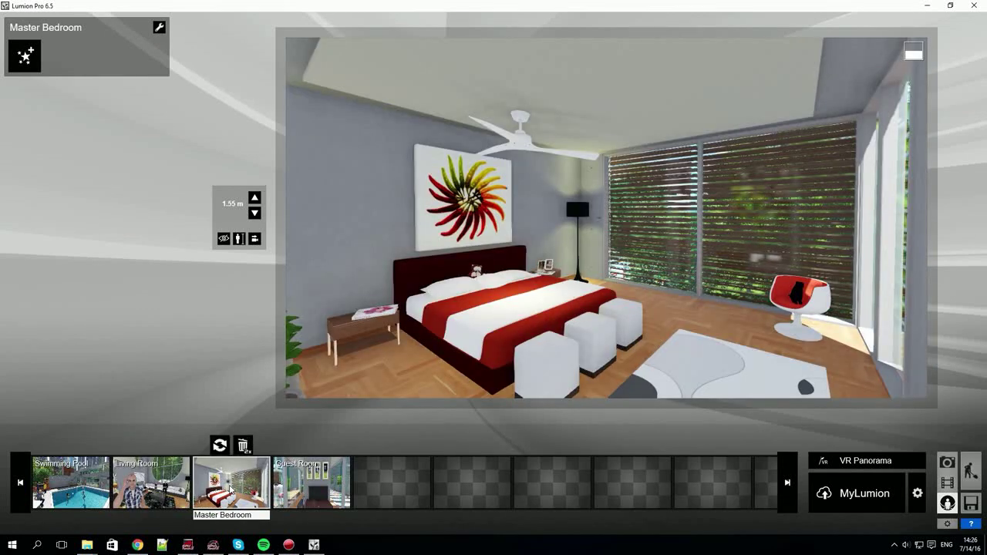
click(330, 491)
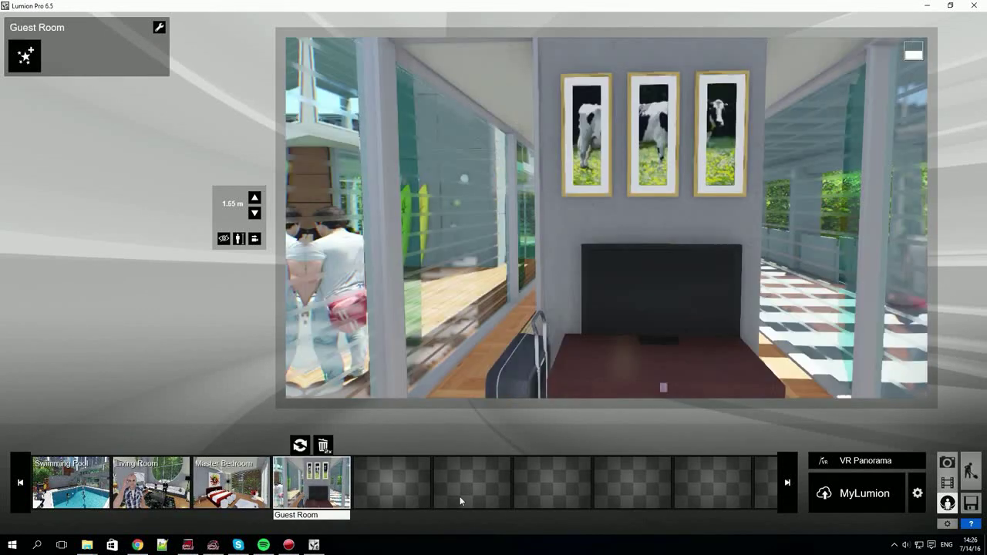
Set up the Parking Lot panorama viewpoint in the first free slot, looking down the street
click(394, 488)
right_drag(565, 341, 489, 311)
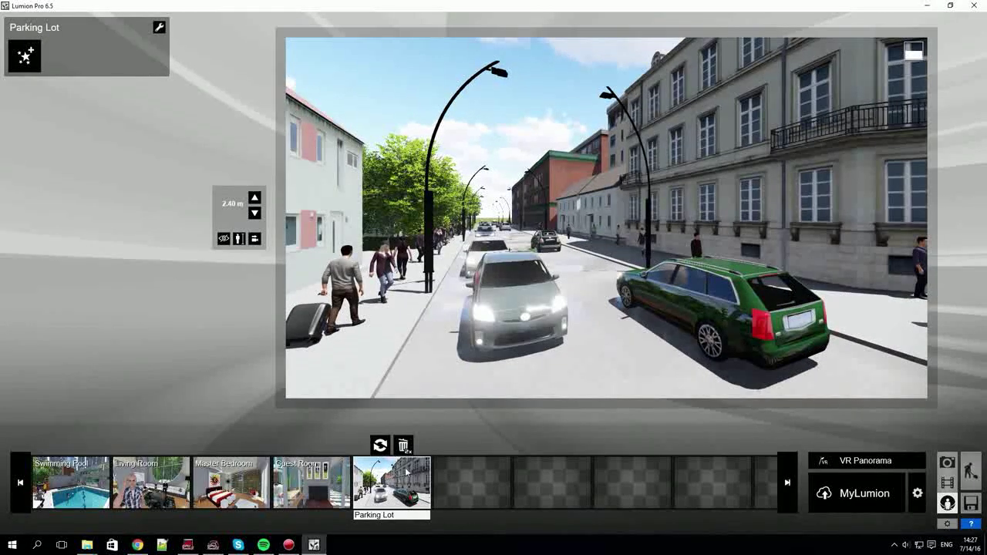
Add a panorama viewpoint at 1.60 m eye level in the sixth slot and title it Street
click(472, 482)
click(240, 239)
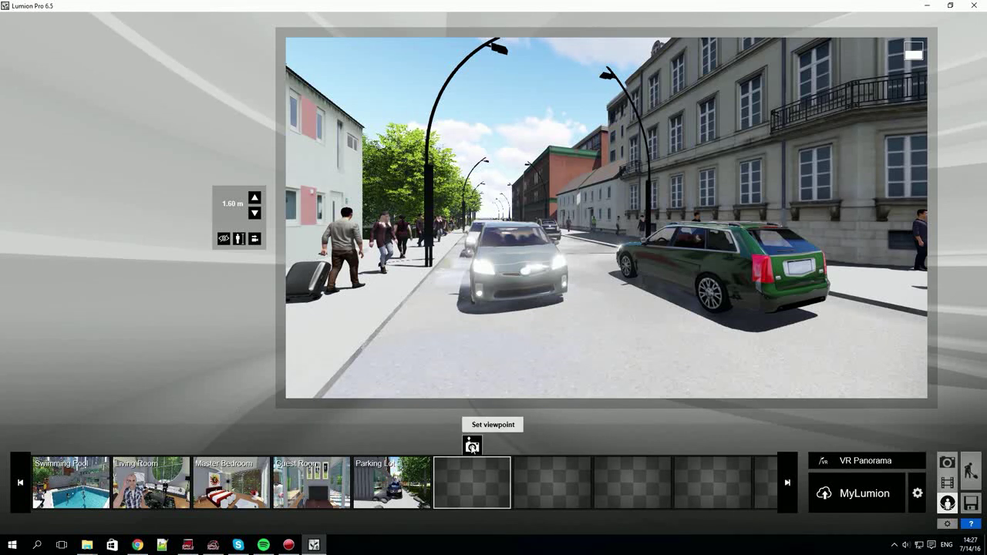
click(472, 447)
click(472, 516)
text(Street)
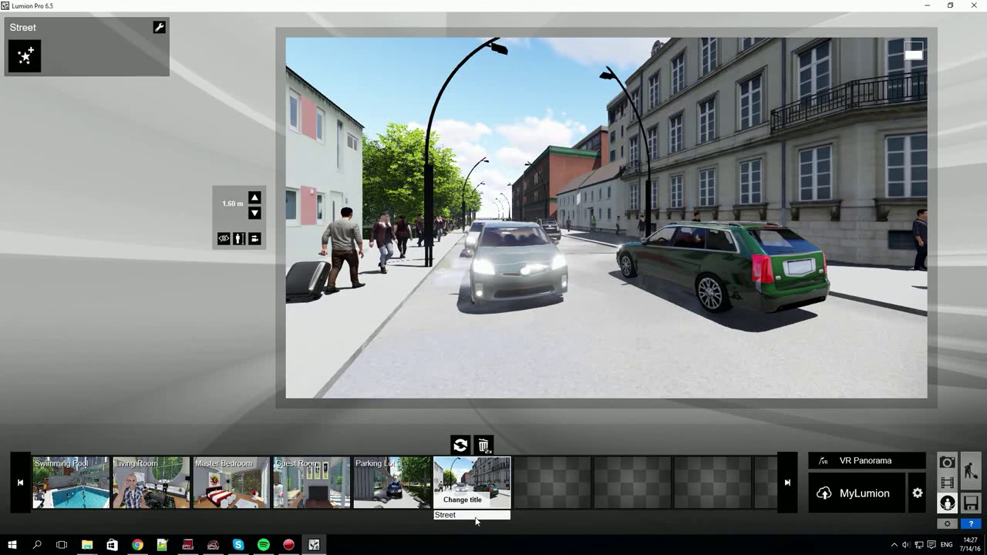
Apply an existing set of night-time effects to the Street panorama
click(160, 28)
mouse_move(131, 31)
click(103, 49)
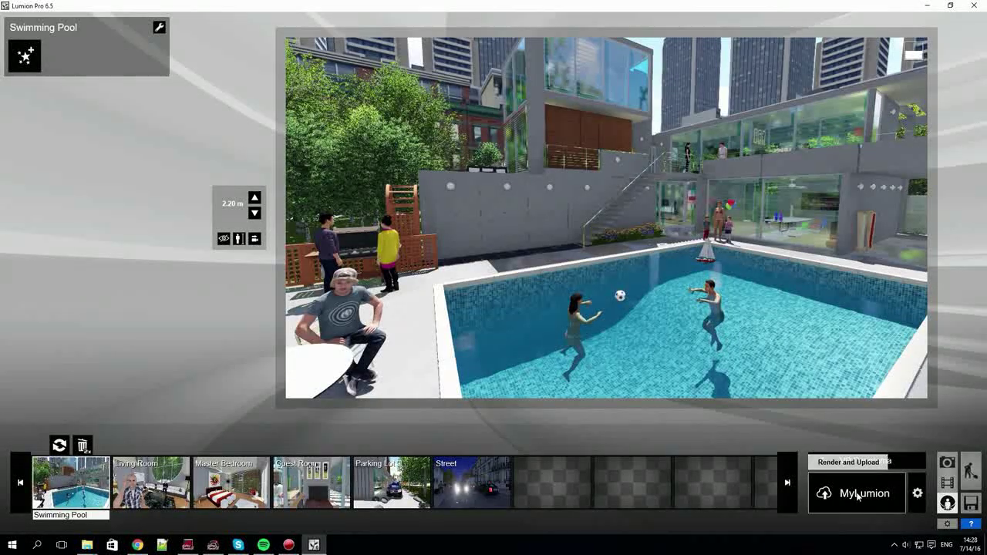
Review the VR panorama render settings, compare the Other Device and GearVR / Oculus targets, and close them without rendering
click(858, 494)
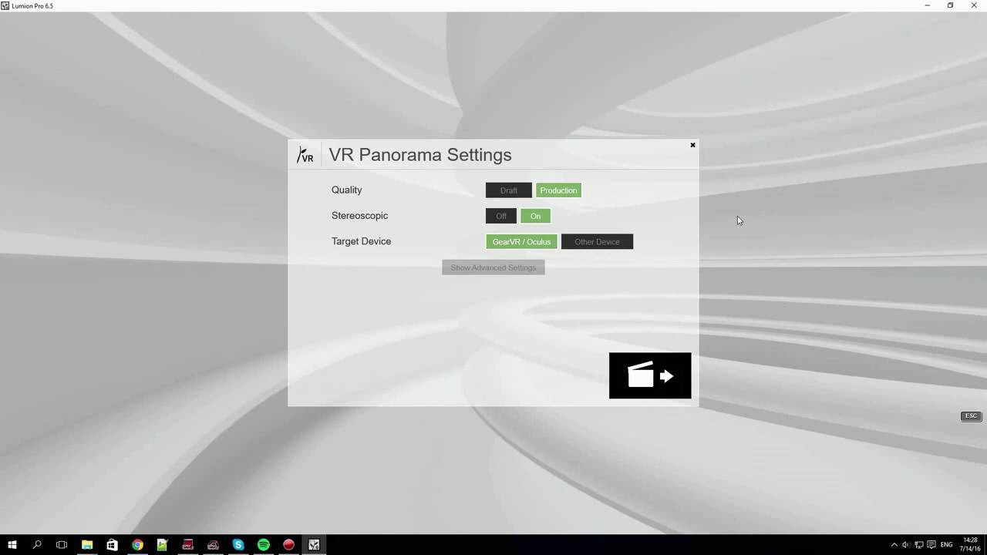
click(597, 244)
click(524, 244)
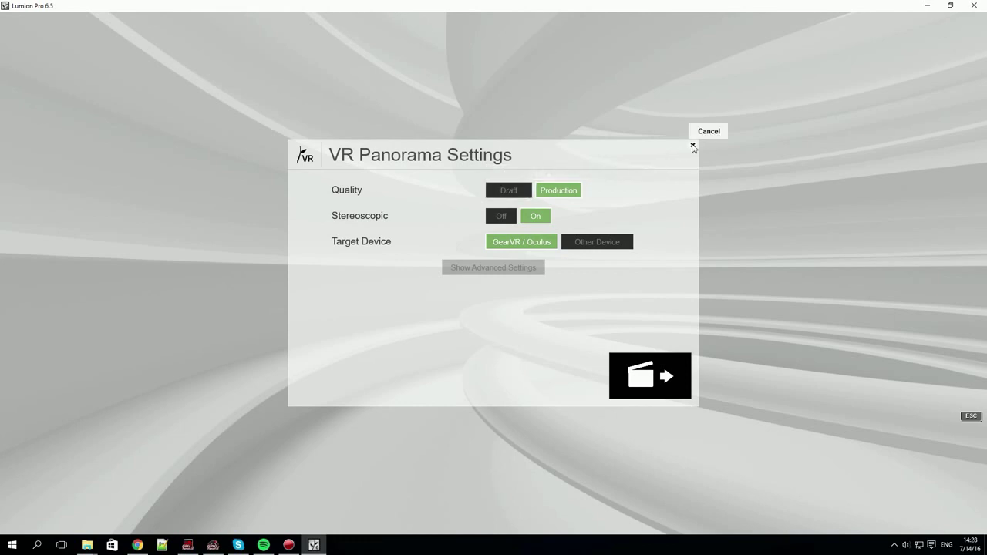
click(693, 145)
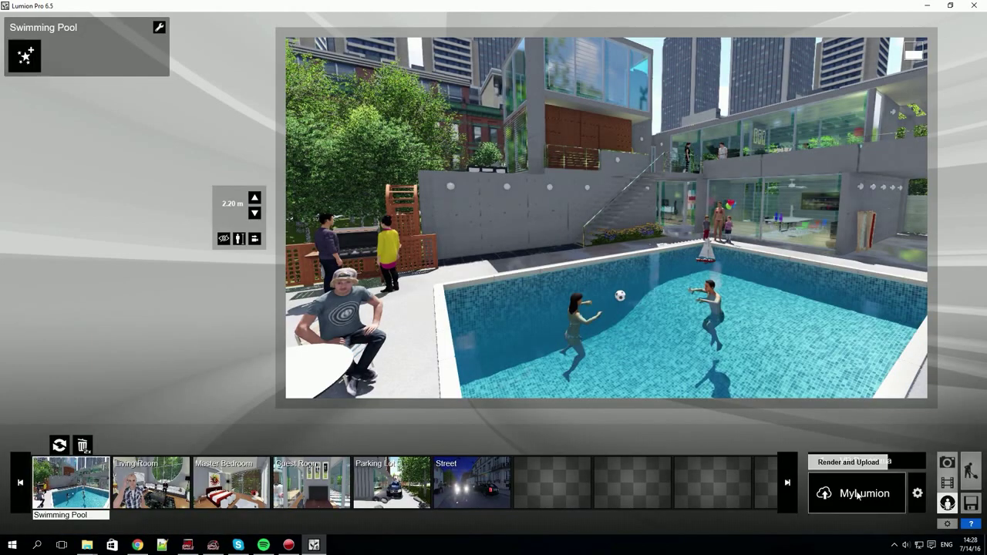
Render and upload the panoramas to MyLumion in Draft quality, titled Overview Tutorial July 2016 Draft, and view the online result from another viewpoint
click(858, 495)
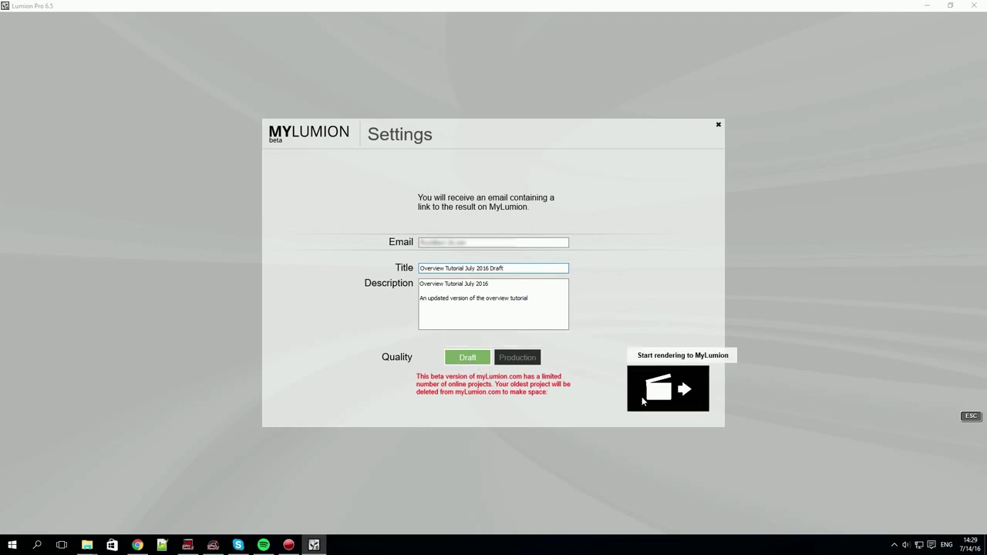
click(668, 388)
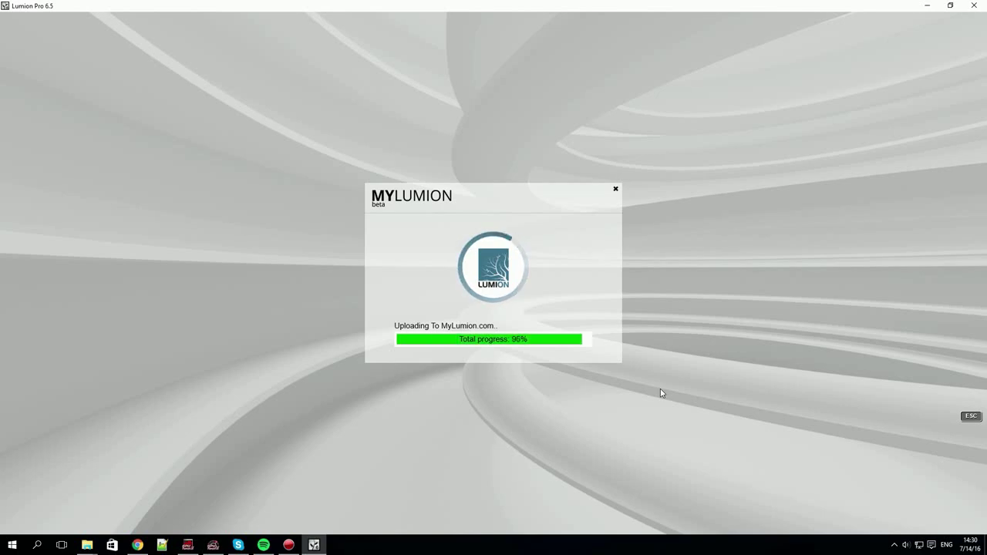
click(473, 312)
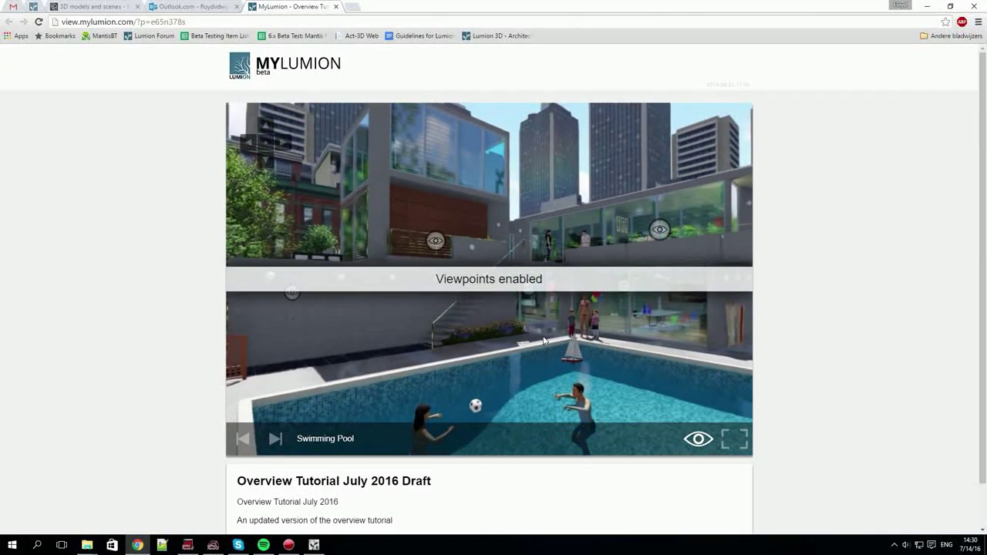
click(291, 294)
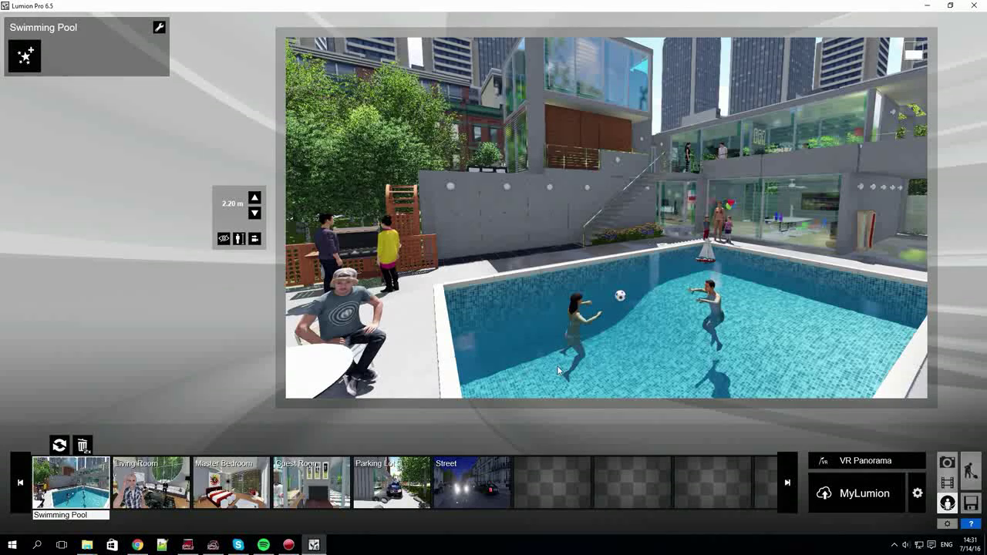
Open the online MyLumion project management page and remove the Villa downtown area at night project
click(917, 493)
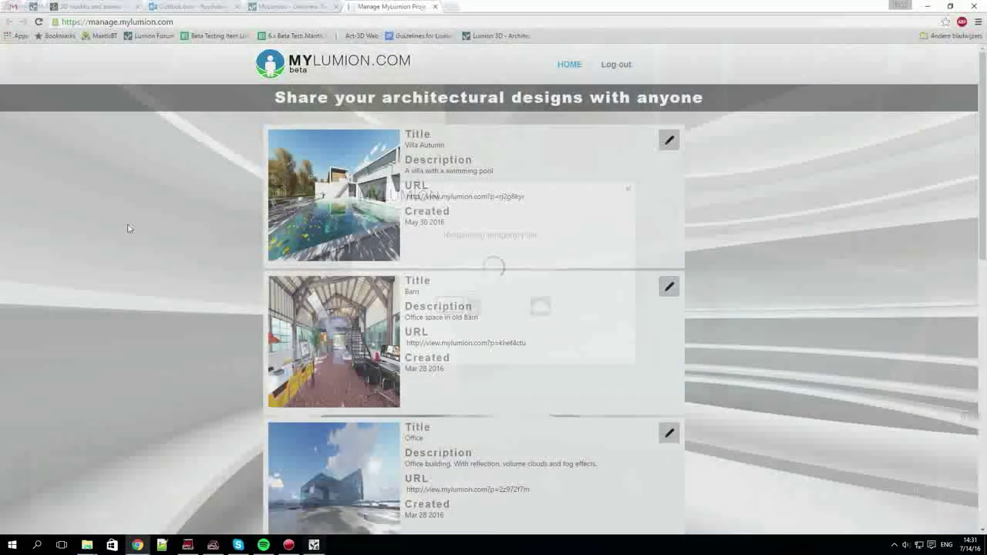
scroll(128, 222, down, 5)
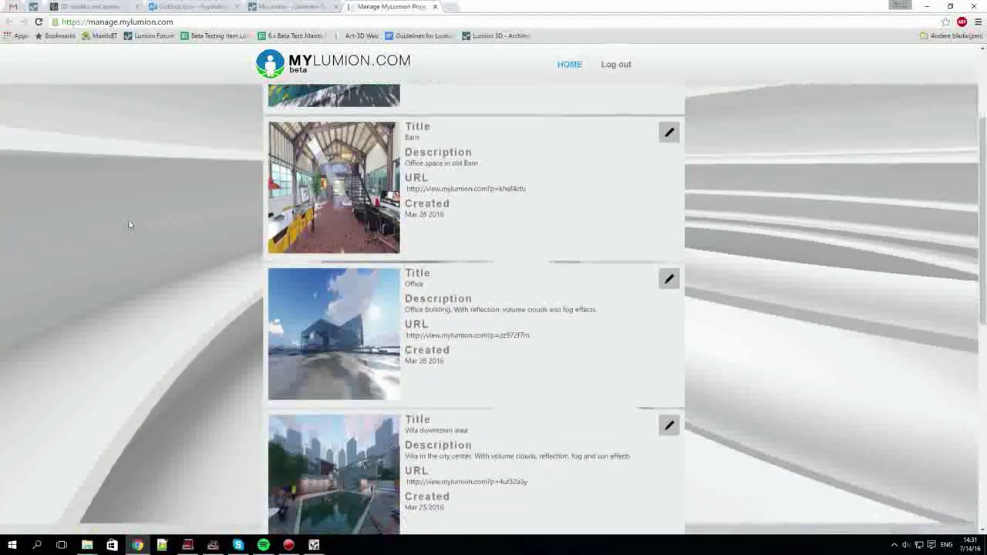
scroll(128, 224, down, 5)
scroll(128, 227, up, 3)
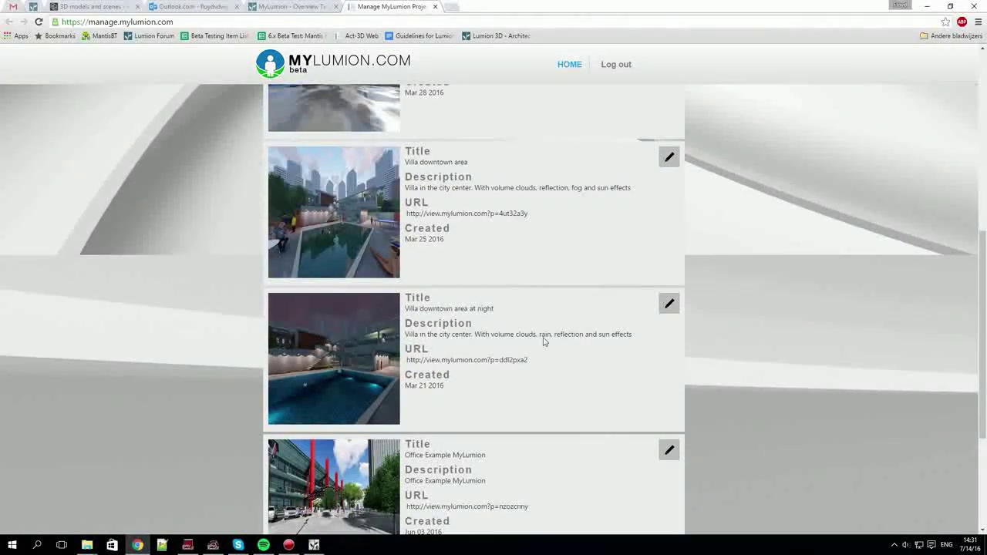
click(668, 305)
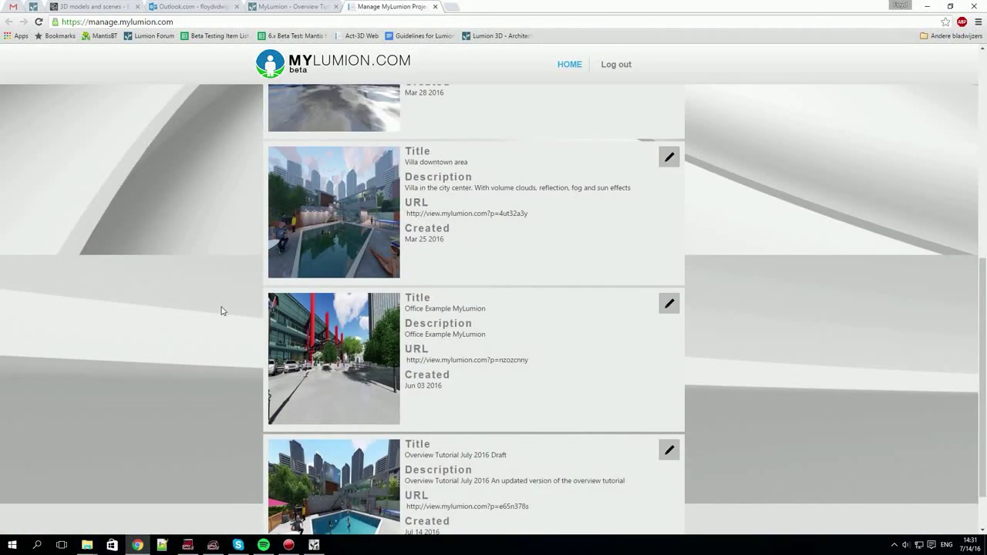
Look through the remaining MyLumion projects and open the Office project's online panorama
scroll(221, 310, down, 1)
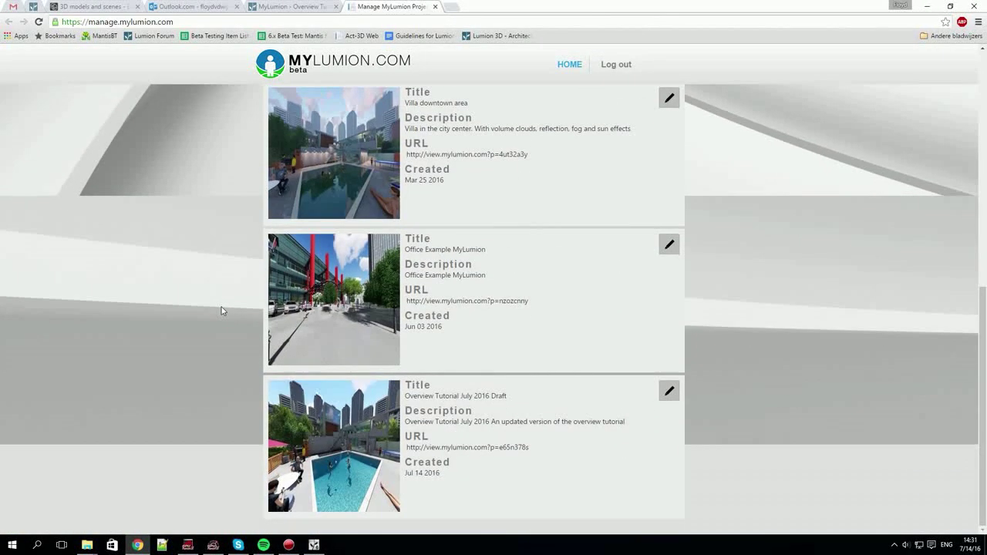
scroll(219, 306, up, 5)
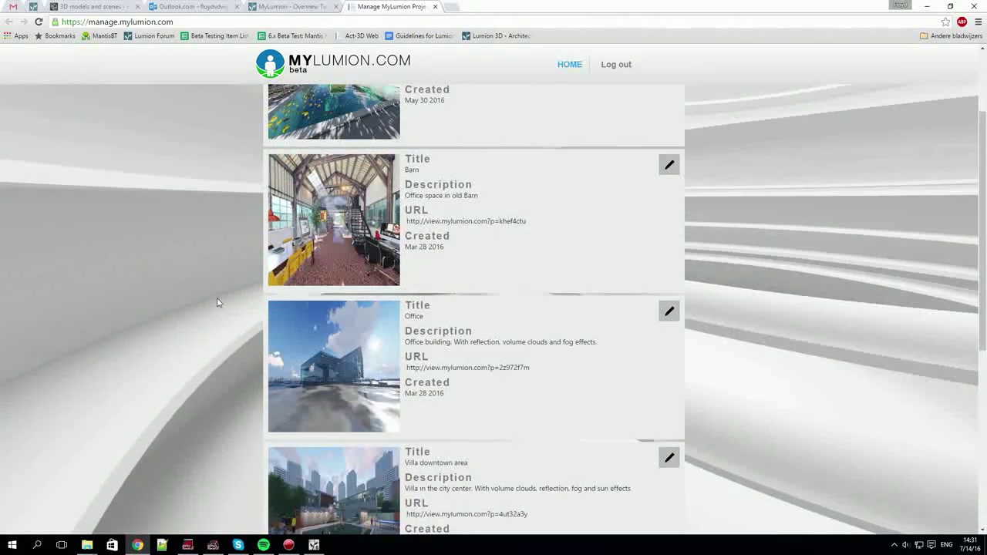
click(461, 369)
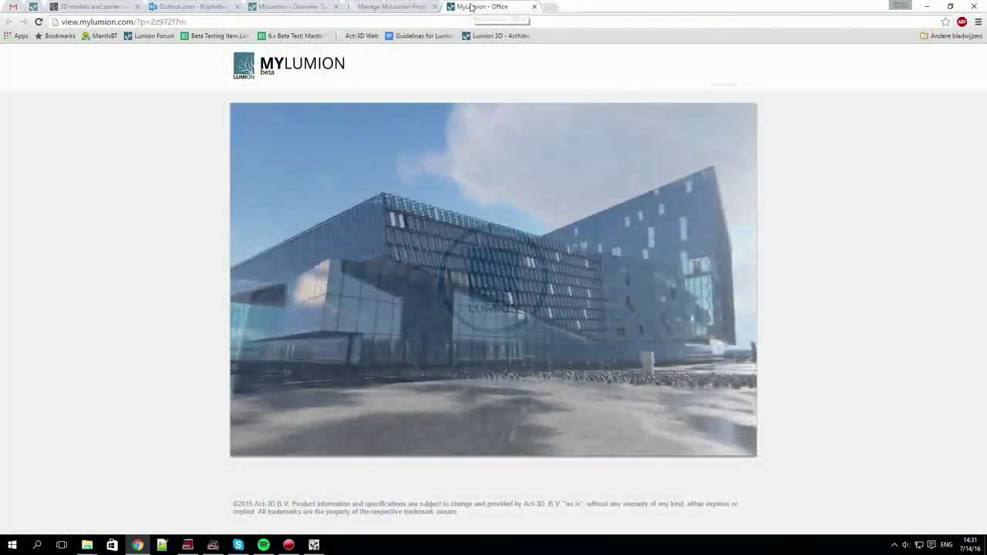